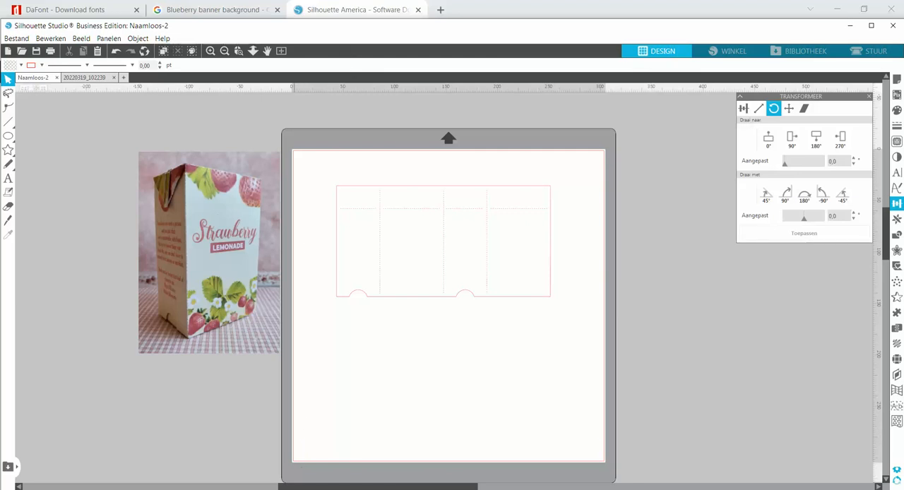
Switch to the browser, view the Get Software page on the Silhouette America site and close that page
{"action": "left_click", "coordinate": [379, 11]}
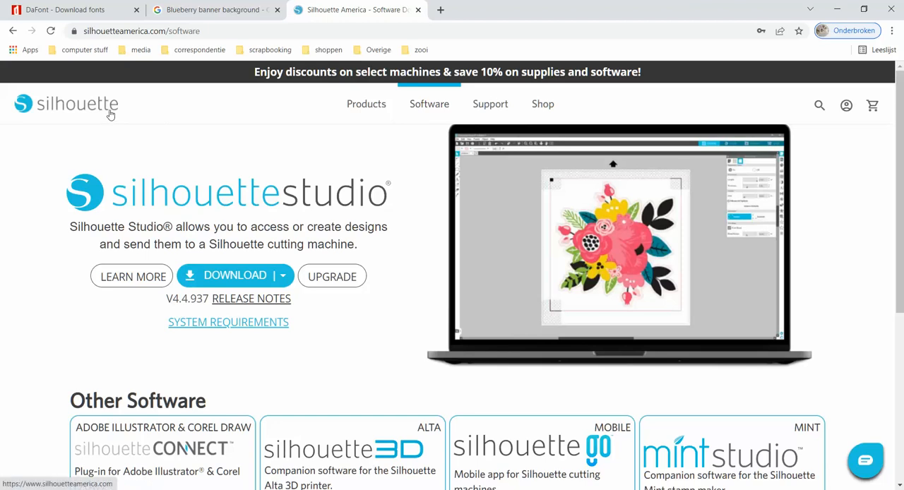
{"action": "left_click", "coordinate": [432, 106]}
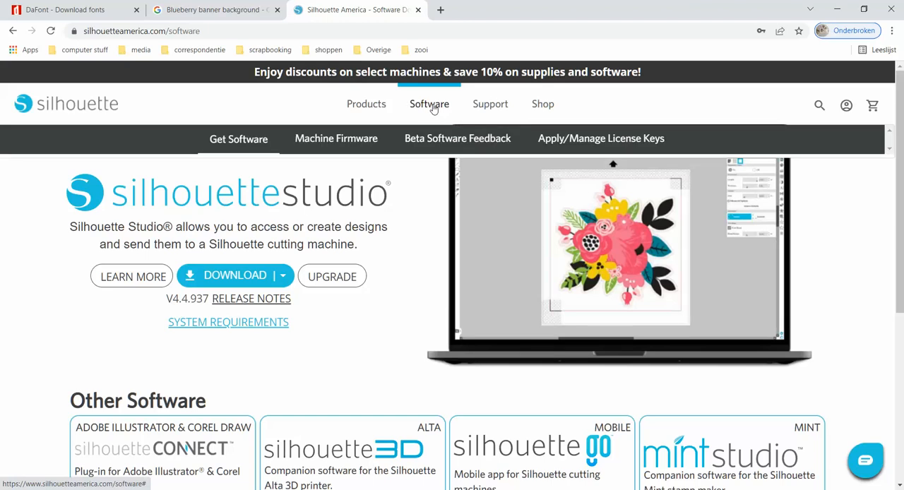
{"action": "left_click", "coordinate": [251, 142]}
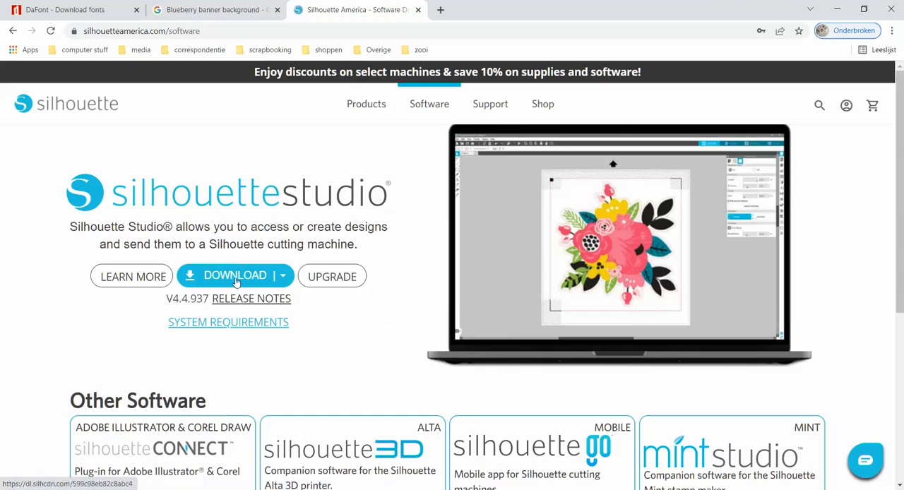
{"action": "left_click", "coordinate": [418, 10]}
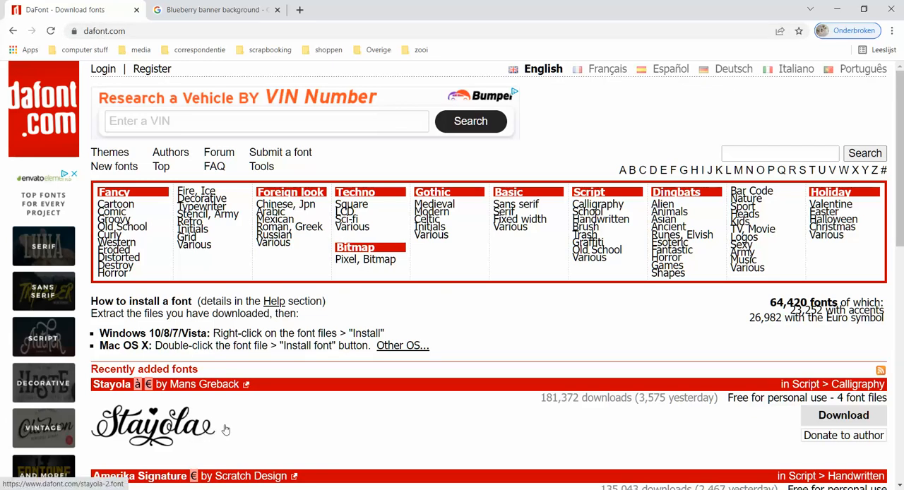
Download the Stayola font from DaFont and save stayola_2 to the Bureaublad folder, dismissing the download notice
{"action": "left_click", "coordinate": [841, 418]}
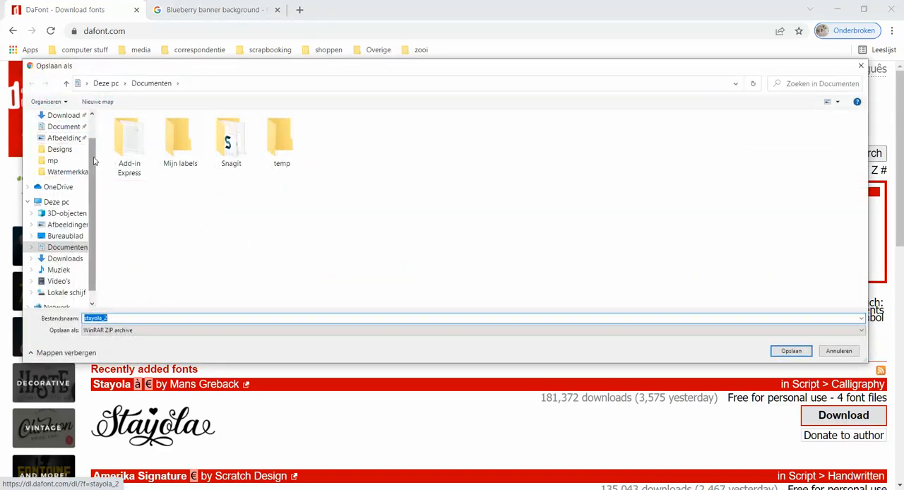
{"action": "scroll", "coordinate": [63, 136], "scroll_direction": "up", "scroll_amount": 1}
{"action": "left_click", "coordinate": [65, 134]}
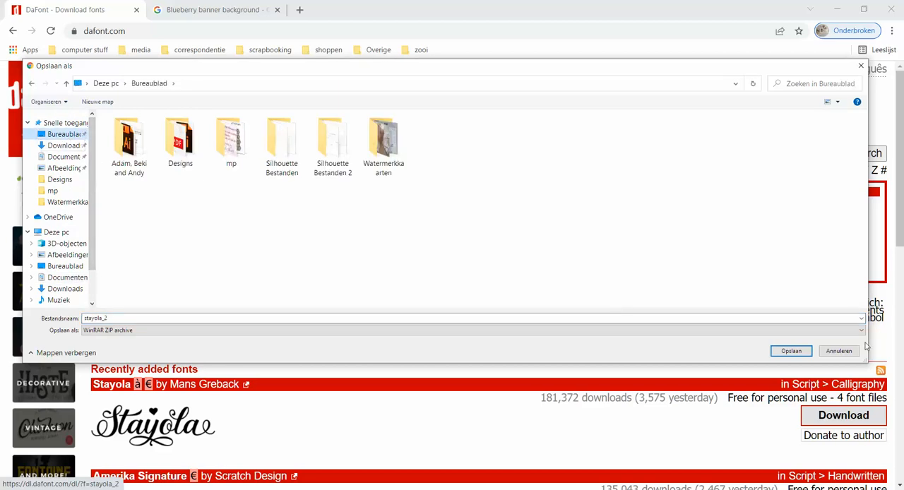
{"action": "left_click", "coordinate": [803, 352]}
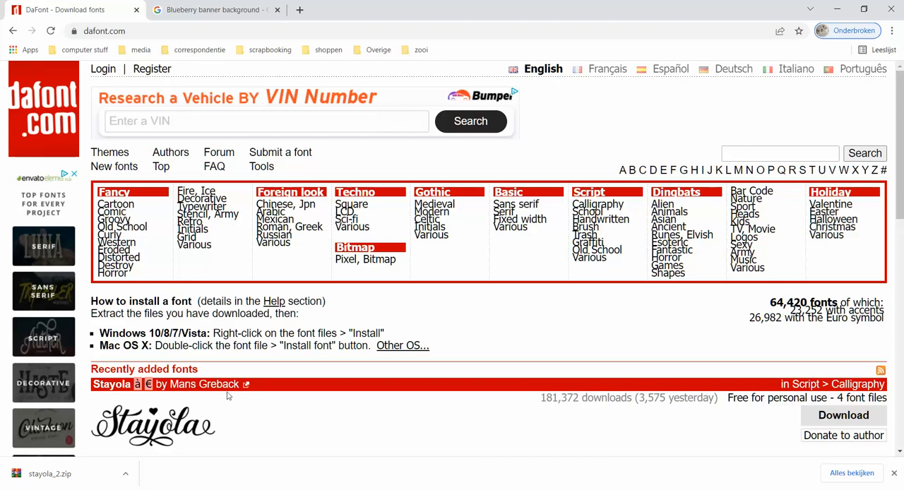
{"action": "left_click", "coordinate": [895, 475]}
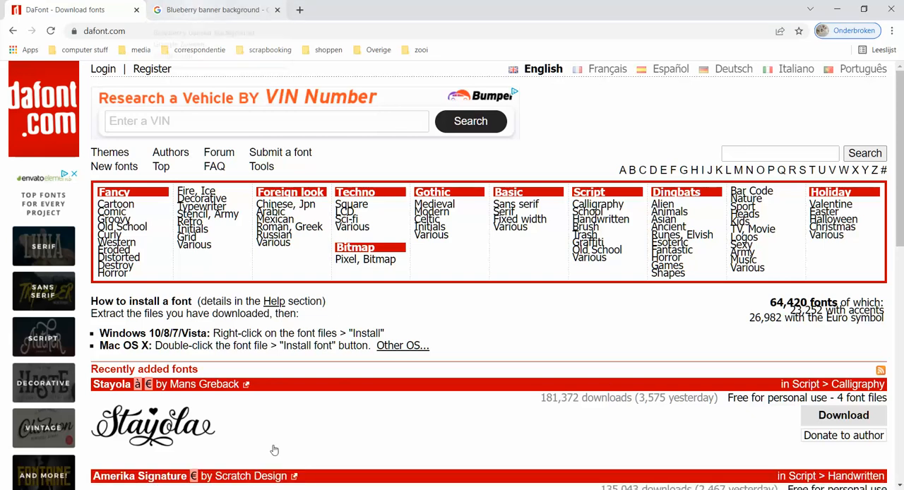
Switch to Silhouette Studio and move the strawberry lemonade box photo closer to the box template
{"action": "left_click", "coordinate": [281, 489]}
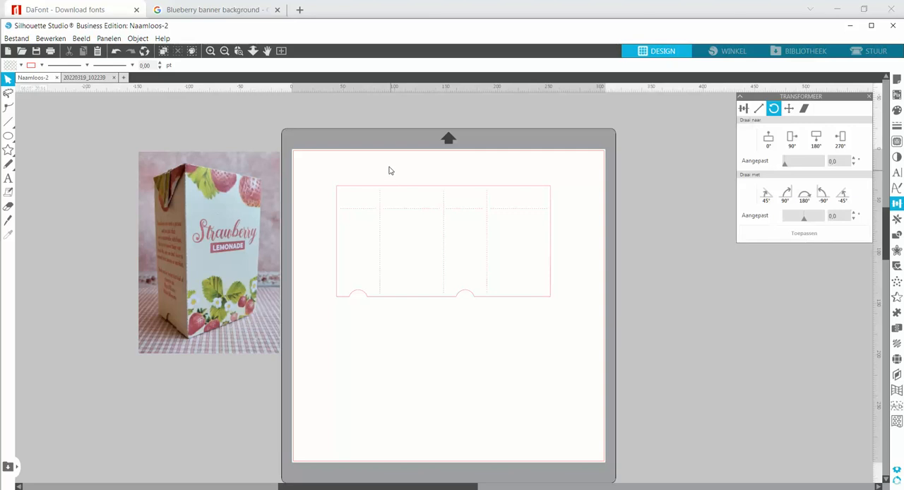
{"action": "left_click", "coordinate": [239, 51]}
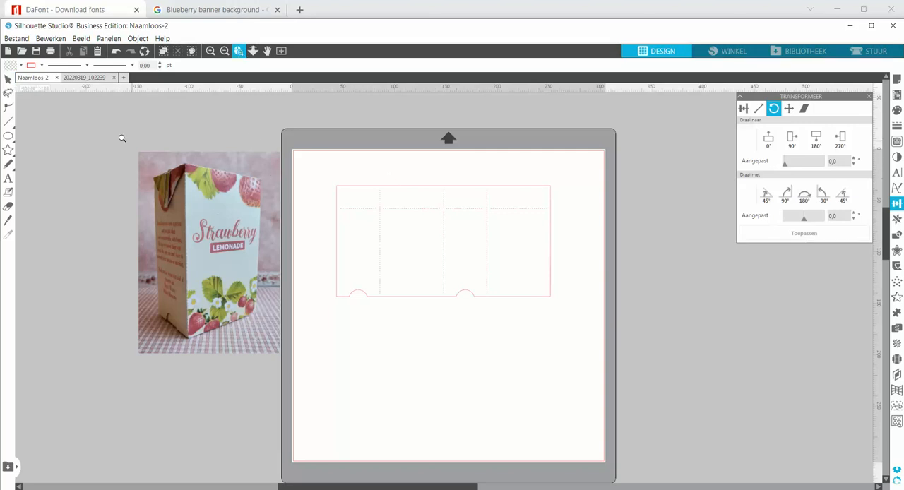
{"action": "left_click_drag", "start_coordinate": [117, 135], "coordinate": [692, 368]}
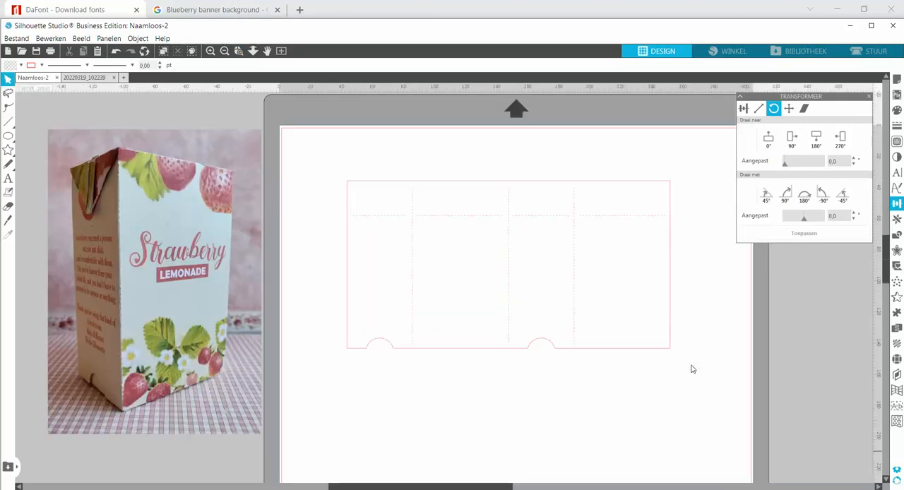
{"action": "left_click_drag", "start_coordinate": [490, 486], "coordinate": [506, 485]}
{"action": "left_click_drag", "start_coordinate": [212, 379], "coordinate": [246, 383]}
{"action": "left_click", "coordinate": [367, 406]}
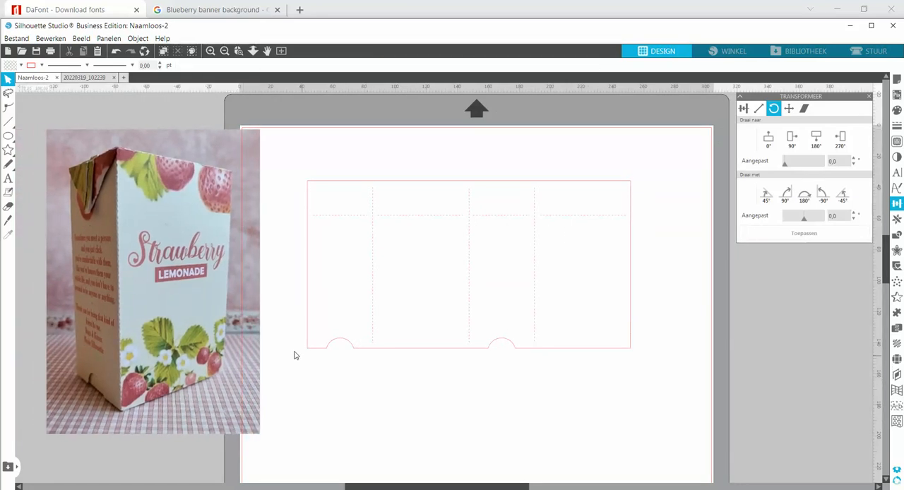
{"action": "scroll", "coordinate": [381, 374], "scroll_direction": "up", "scroll_amount": 1}
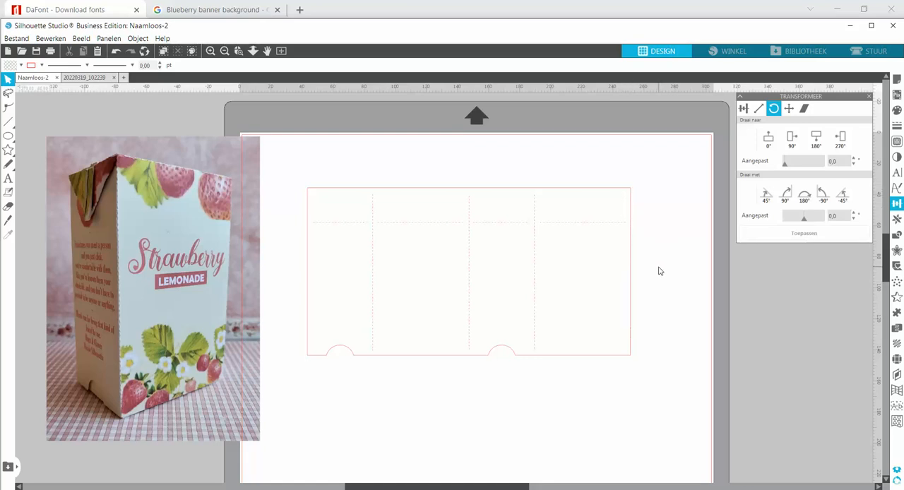
Ungroup the box template and send its outer outline to the back, behind the dashed fold lines
{"action": "left_click", "coordinate": [626, 284]}
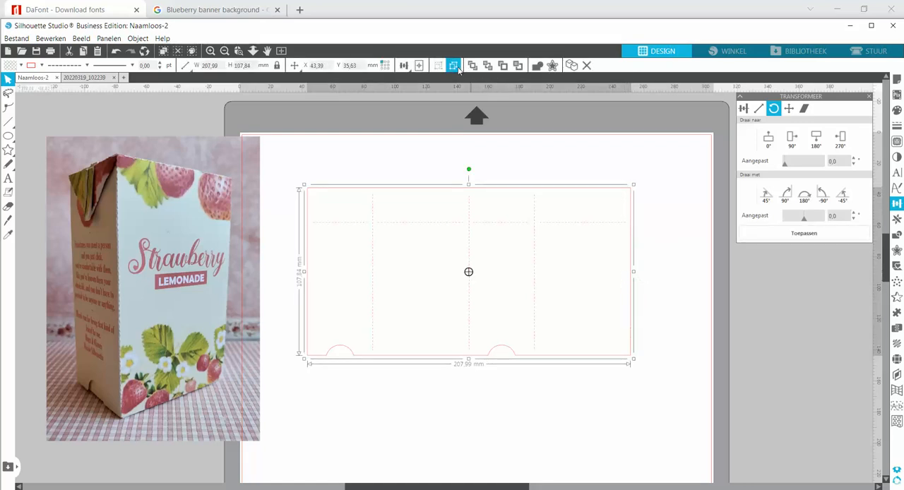
{"action": "key", "text": "ctrl+shift+g"}
{"action": "left_click", "coordinate": [656, 262]}
{"action": "left_click", "coordinate": [630, 268]}
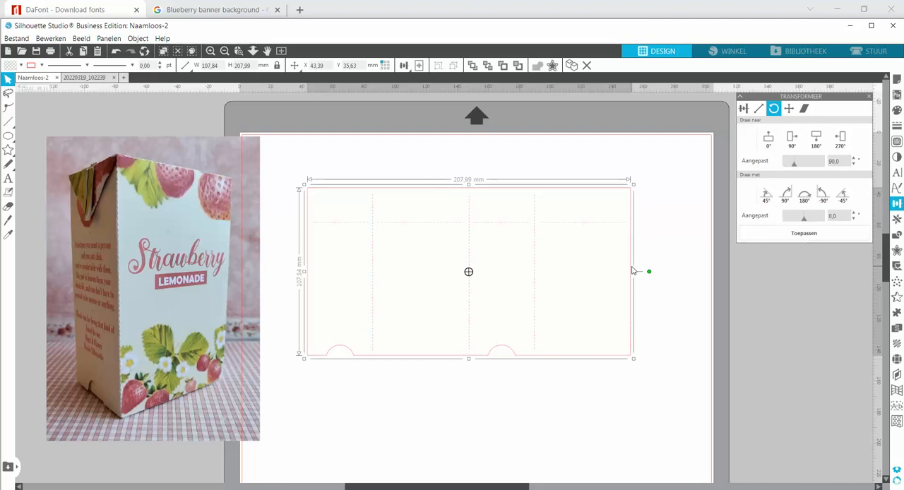
{"action": "right_click", "coordinate": [613, 186]}
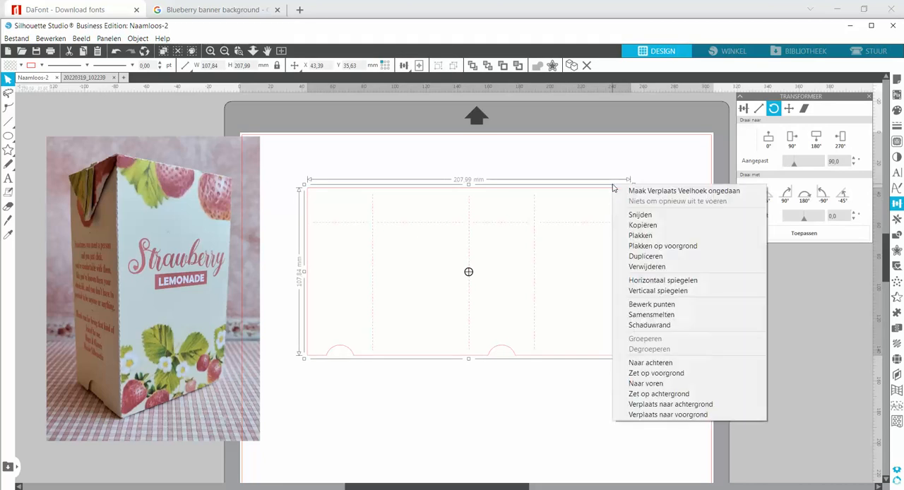
{"action": "left_click", "coordinate": [650, 363]}
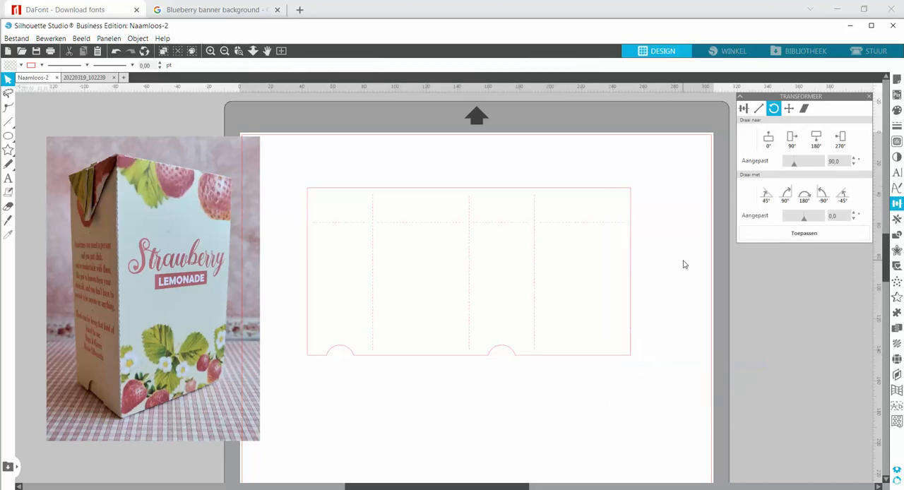
Select the template outline together with all its fold lines and group them into one object
{"action": "left_click", "coordinate": [631, 278]}
{"action": "left_click", "coordinate": [632, 282]}
{"action": "left_click_drag", "start_coordinate": [298, 179], "coordinate": [642, 377]}
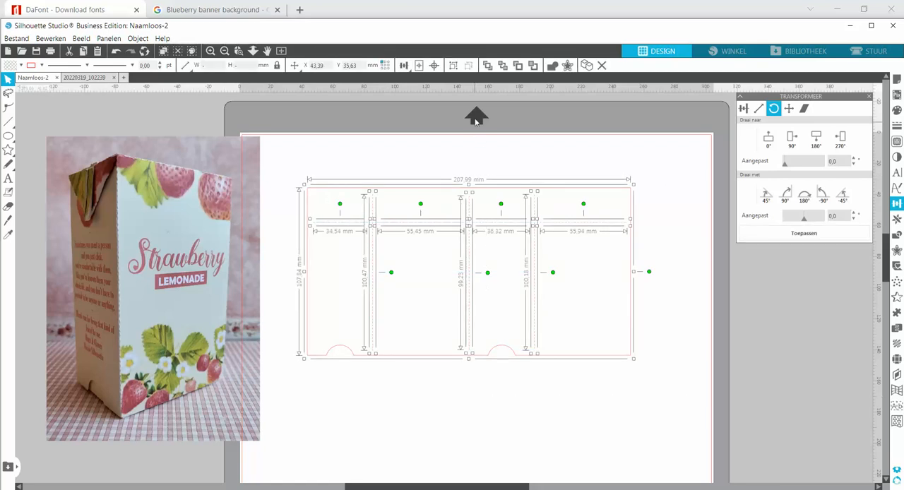
{"action": "left_click", "coordinate": [453, 66]}
{"action": "left_click", "coordinate": [379, 147]}
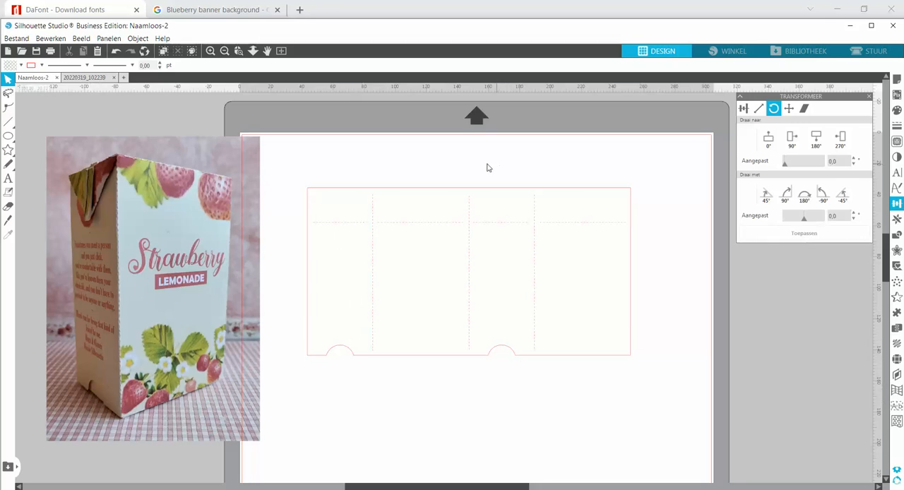
Close the 20220319_102239 document without saving its changes
{"action": "left_click", "coordinate": [114, 77]}
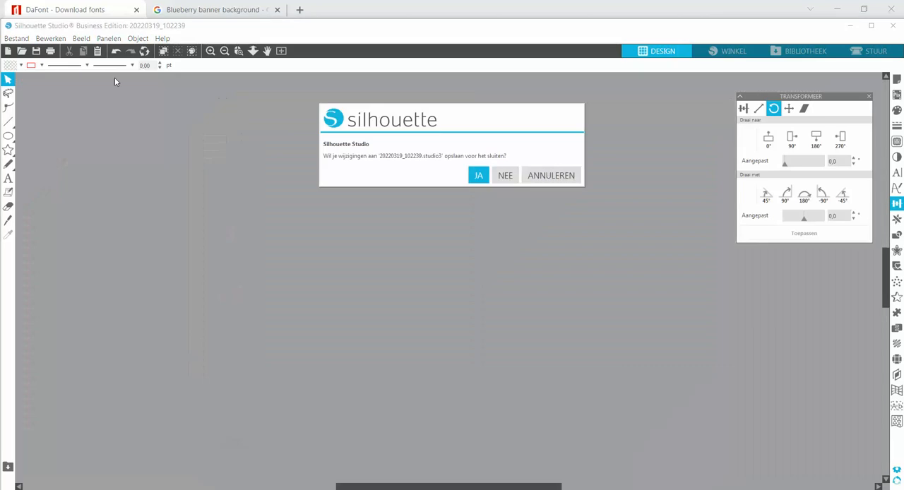
{"action": "left_click", "coordinate": [504, 176]}
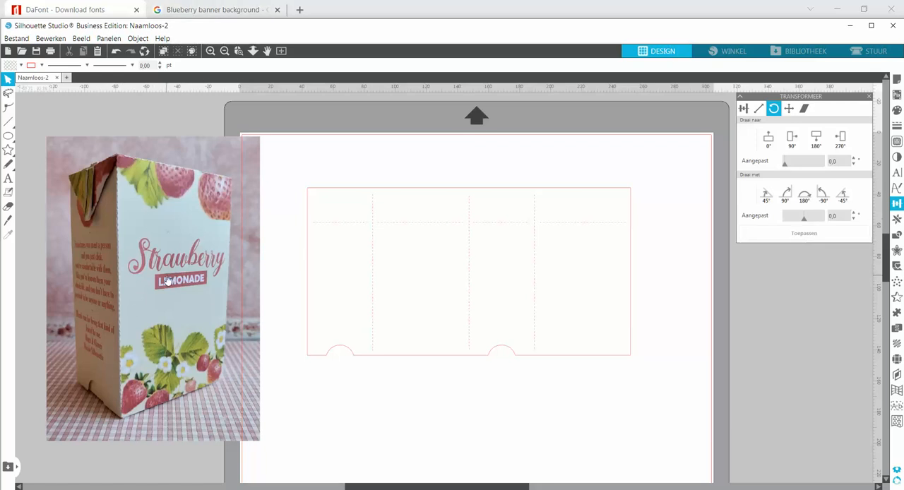
In the browser's blueberry banner image results, open the lilac Lovepik blueberry banner and copy the image
{"action": "left_click", "coordinate": [238, 11]}
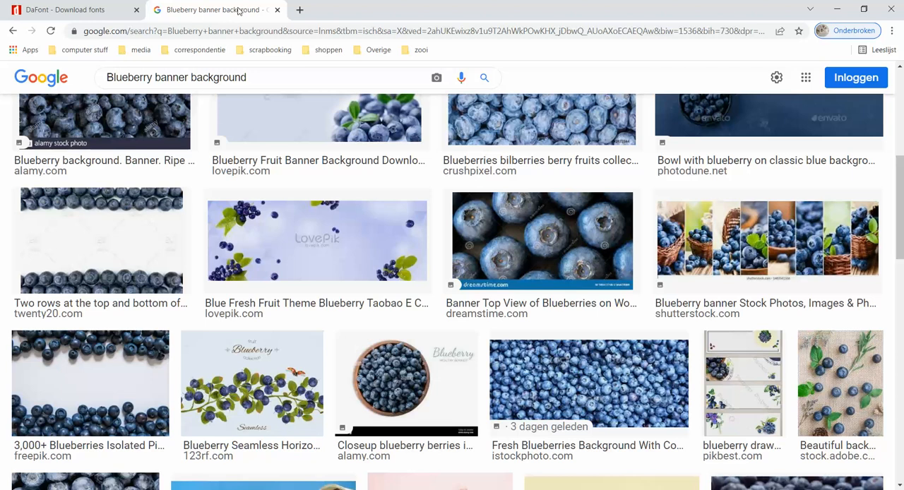
{"action": "scroll", "coordinate": [87, 95], "scroll_direction": "up", "scroll_amount": 3}
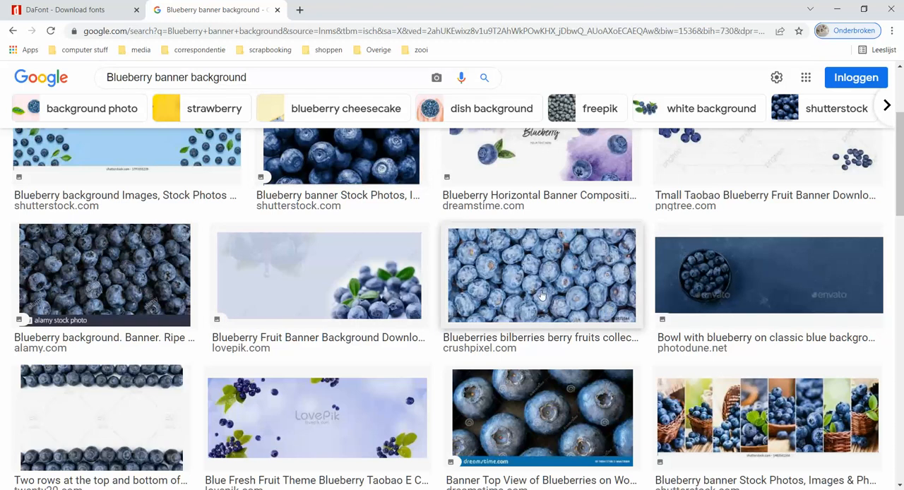
{"action": "scroll", "coordinate": [542, 296], "scroll_direction": "down", "scroll_amount": 5}
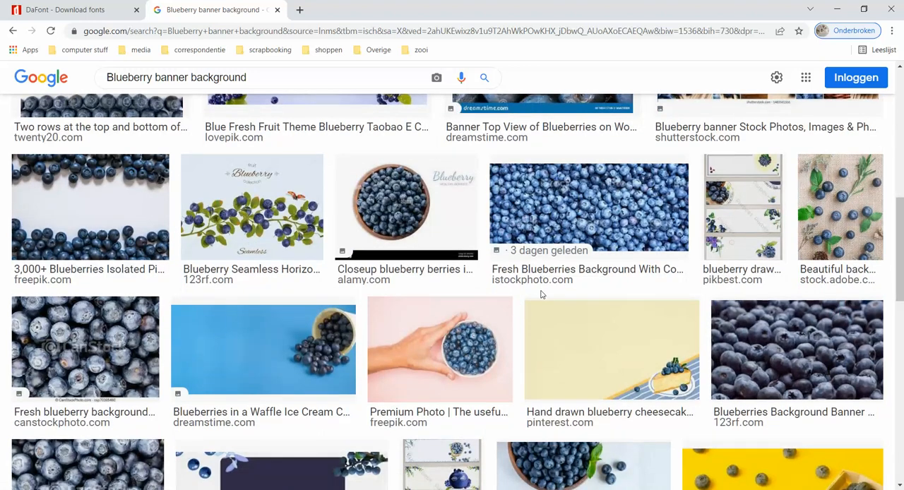
{"action": "scroll", "coordinate": [541, 295], "scroll_direction": "up", "scroll_amount": 3}
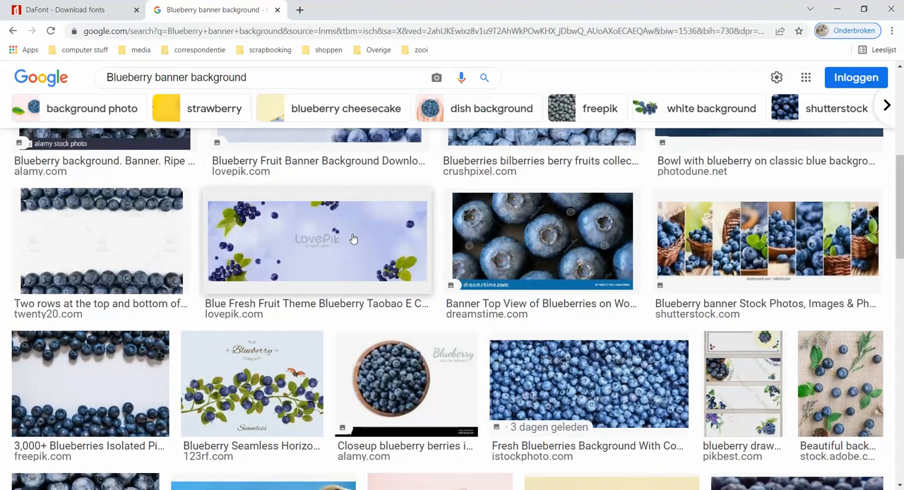
{"action": "left_click", "coordinate": [353, 240]}
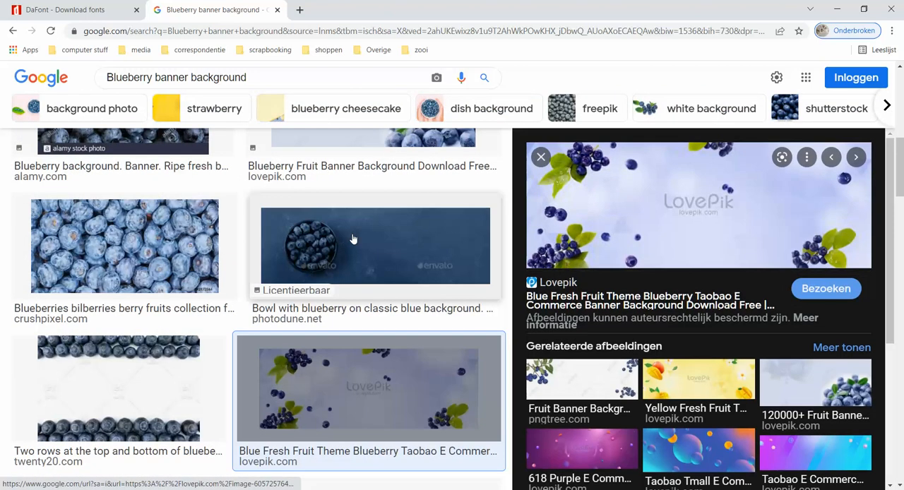
{"action": "right_click", "coordinate": [673, 200]}
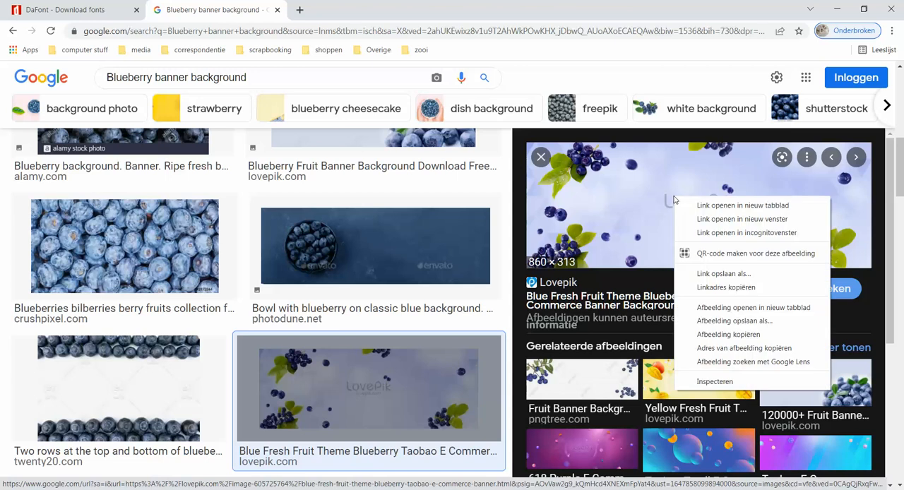
{"action": "left_click", "coordinate": [711, 335]}
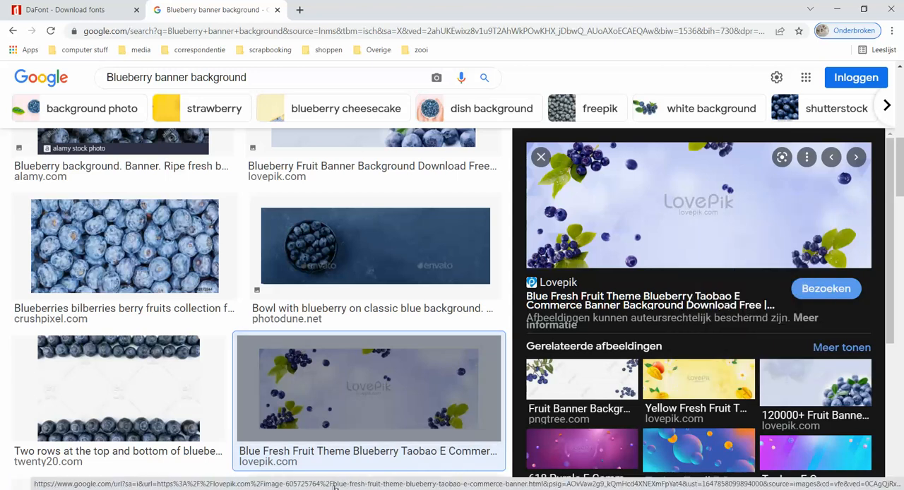
Switch back to Silhouette Studio, paste the blueberry banner onto the box template and move the example photo off the page
{"action": "key", "text": "alt+Tab"}
{"action": "right_click", "coordinate": [399, 276]}
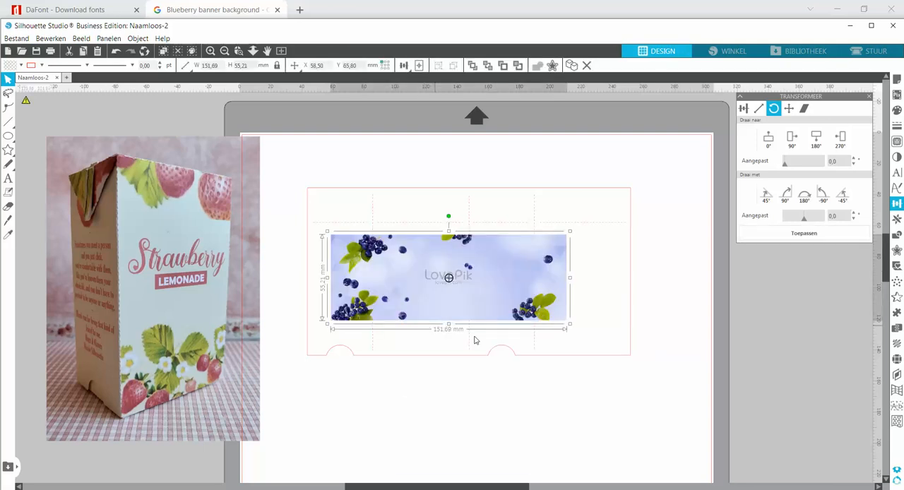
{"action": "left_click", "coordinate": [642, 412]}
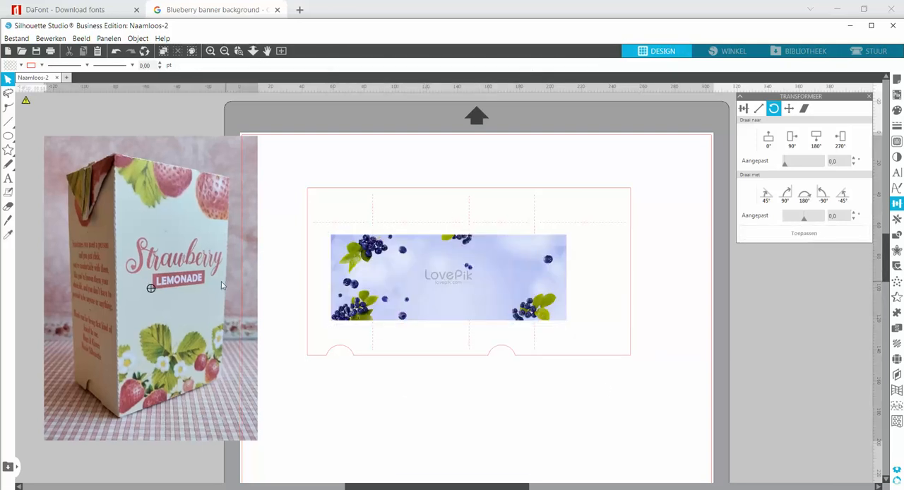
Enlarge the blueberry banner proportionally to about 239 by 87 mm and align it with the template's upper edge
{"action": "left_click", "coordinate": [432, 309]}
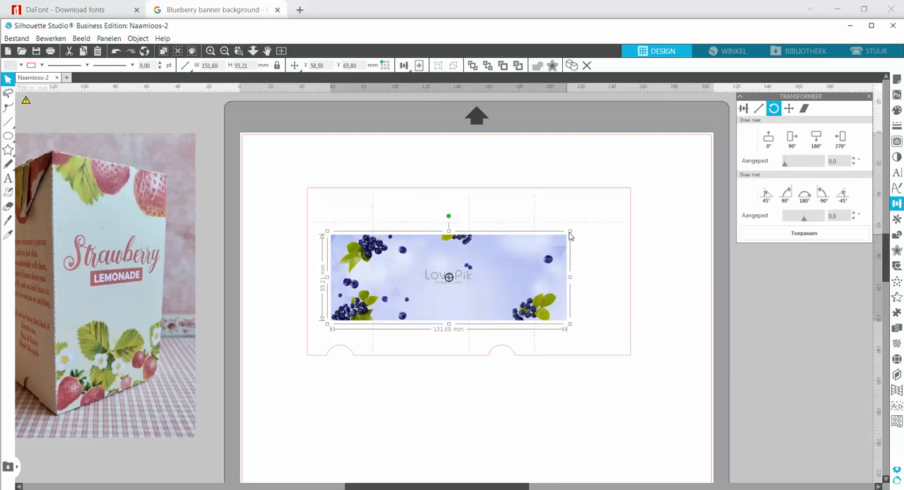
{"action": "left_click_drag", "start_coordinate": [570, 232], "coordinate": [703, 179]}
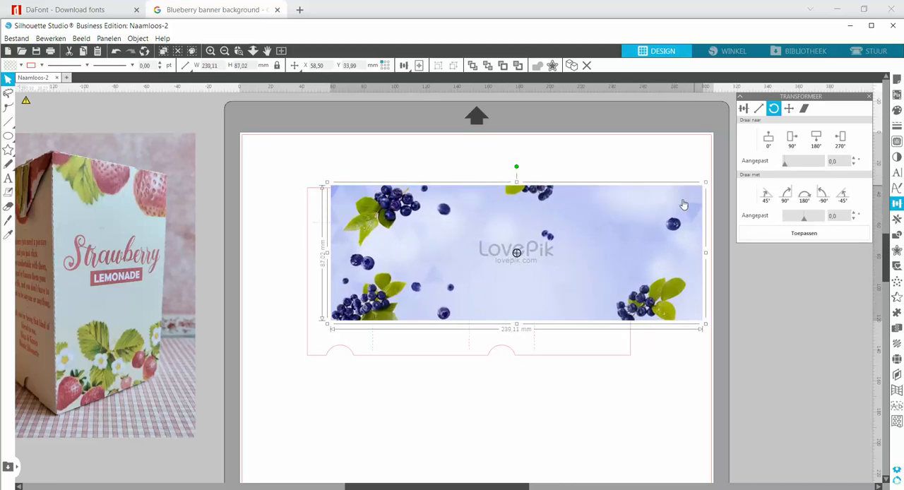
{"action": "left_click_drag", "start_coordinate": [671, 214], "coordinate": [644, 216]}
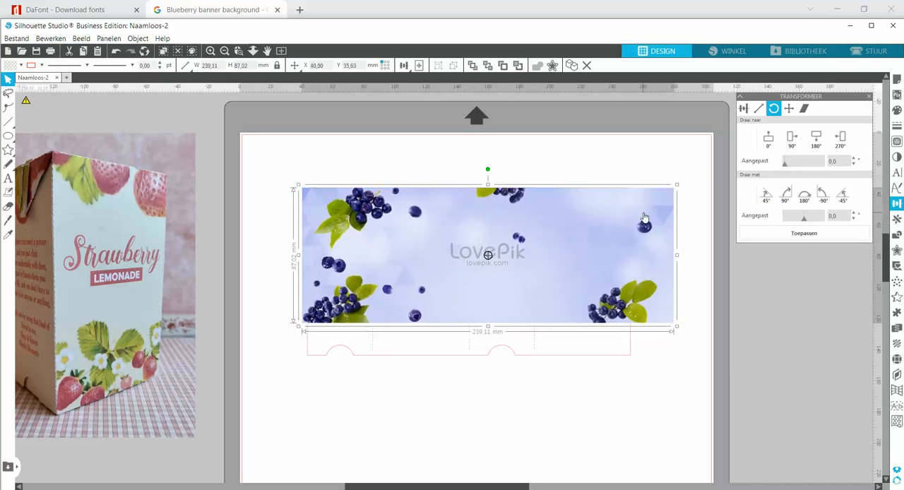
Send the blueberry banner to the back so it lies behind the box template lines
{"action": "right_click", "coordinate": [644, 216]}
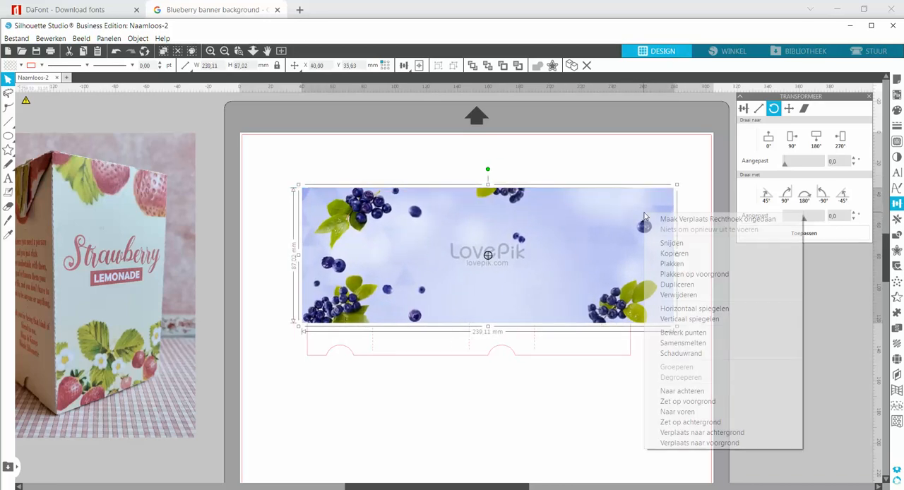
{"action": "left_click", "coordinate": [696, 392]}
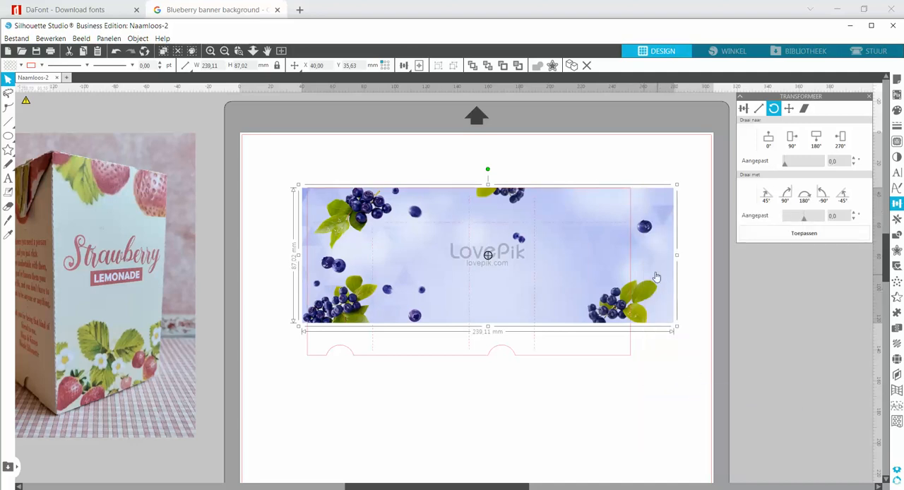
Enlarge the blueberry banner to about 289 by 110 mm so that it spans the full height of the box template
{"action": "left_click_drag", "start_coordinate": [651, 271], "coordinate": [649, 268]}
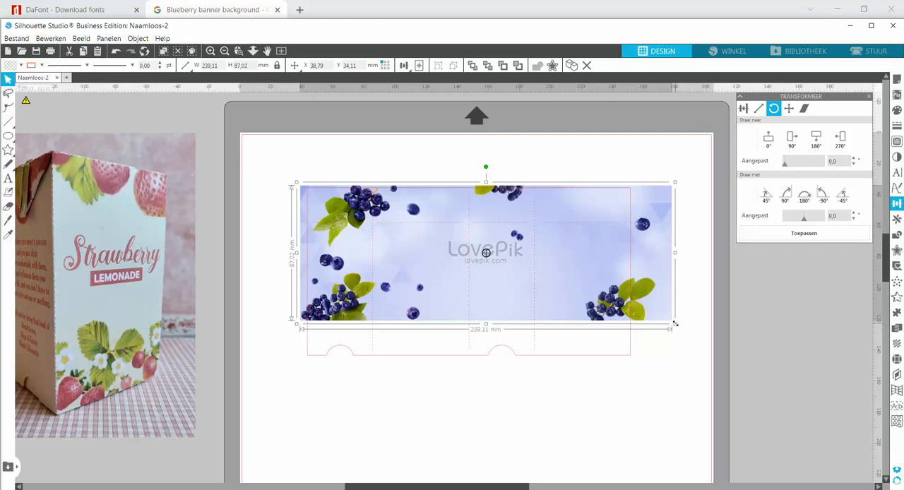
{"action": "left_click_drag", "start_coordinate": [675, 324], "coordinate": [681, 334]}
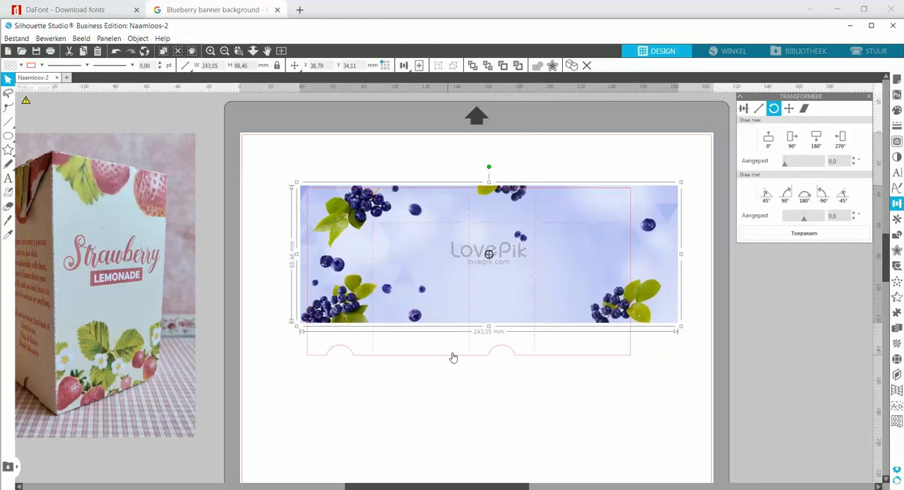
{"action": "left_click_drag", "start_coordinate": [491, 331], "coordinate": [494, 368]}
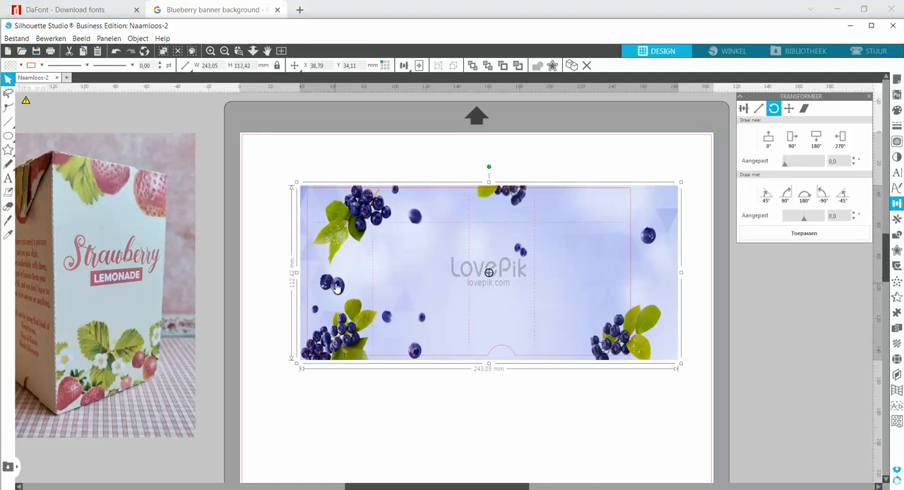
{"action": "left_click", "coordinate": [115, 53]}
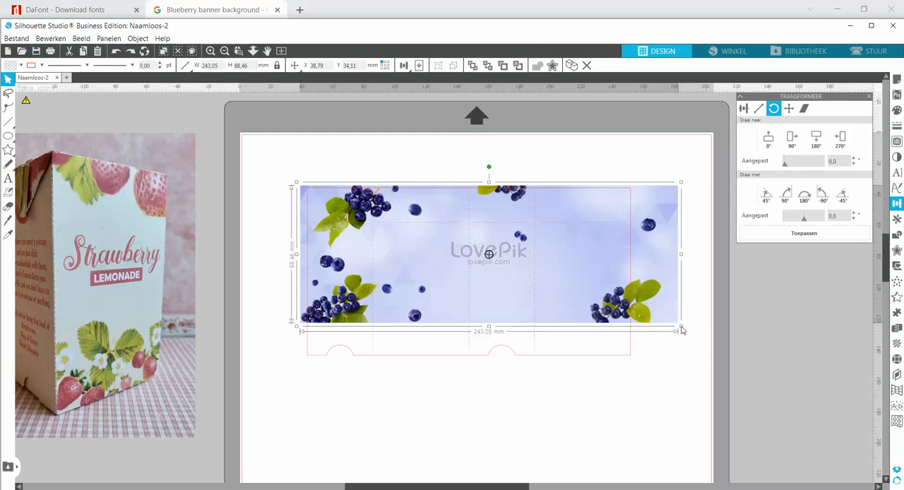
{"action": "left_click_drag", "start_coordinate": [680, 327], "coordinate": [740, 394]}
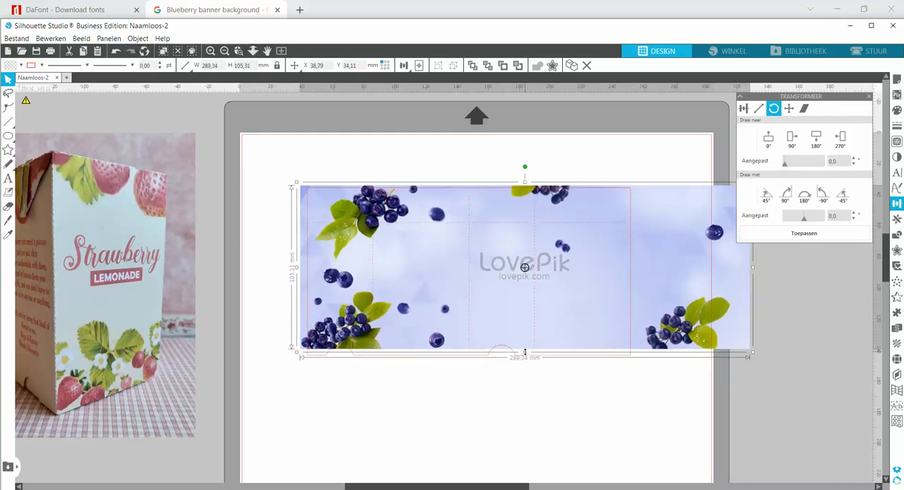
{"action": "left_click_drag", "start_coordinate": [524, 353], "coordinate": [526, 359]}
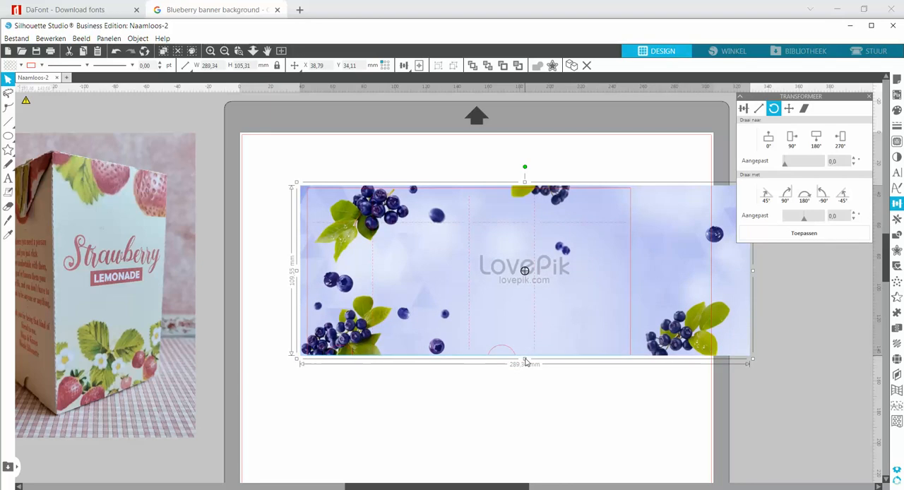
{"action": "left_click_drag", "start_coordinate": [527, 302], "coordinate": [530, 302]}
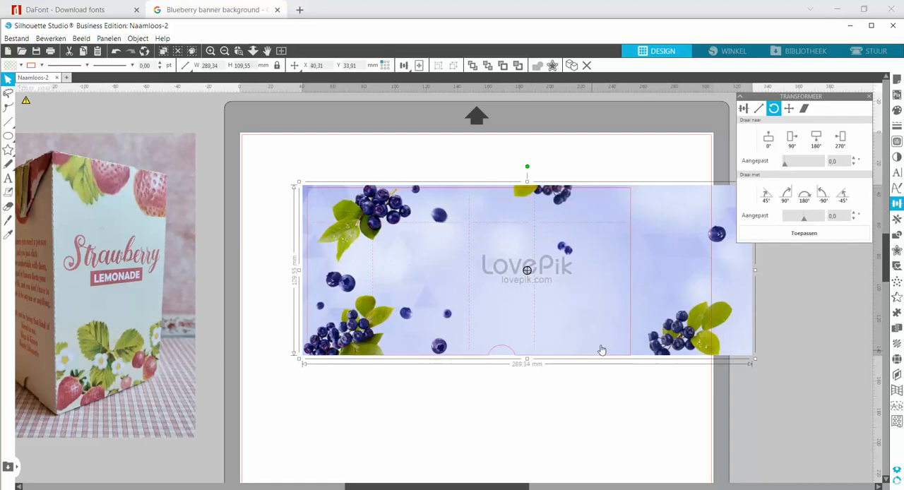
Turn off the cut border display (Toon snij marge) in the page setup
{"action": "left_click", "coordinate": [896, 78]}
{"action": "left_click", "coordinate": [744, 361]}
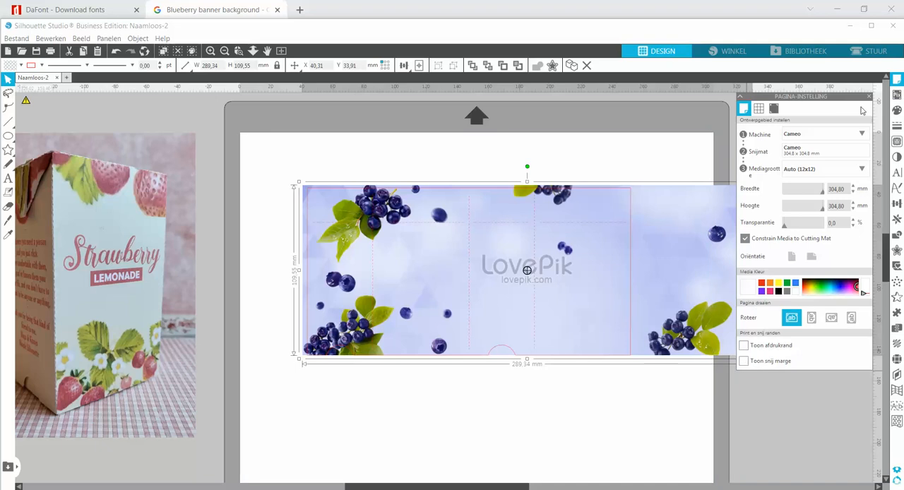
{"action": "left_click", "coordinate": [898, 81]}
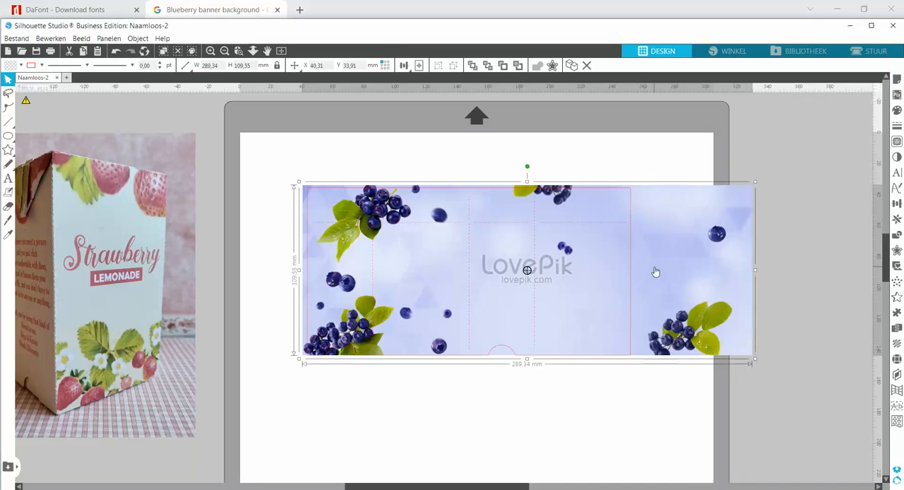
Move the banner below the template and cut it vertically with the Knife near the start of the LovePik watermark
{"action": "left_click_drag", "start_coordinate": [651, 272], "coordinate": [650, 274]}
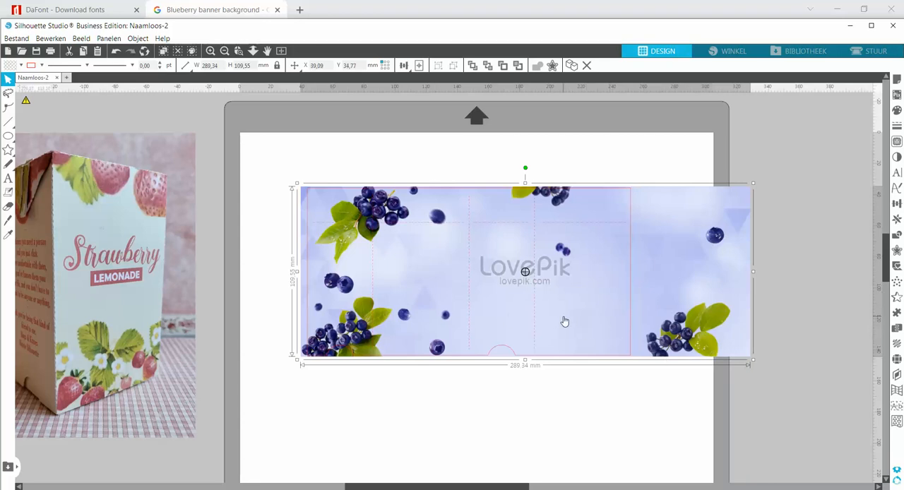
{"action": "left_click_drag", "start_coordinate": [562, 274], "coordinate": [519, 281]}
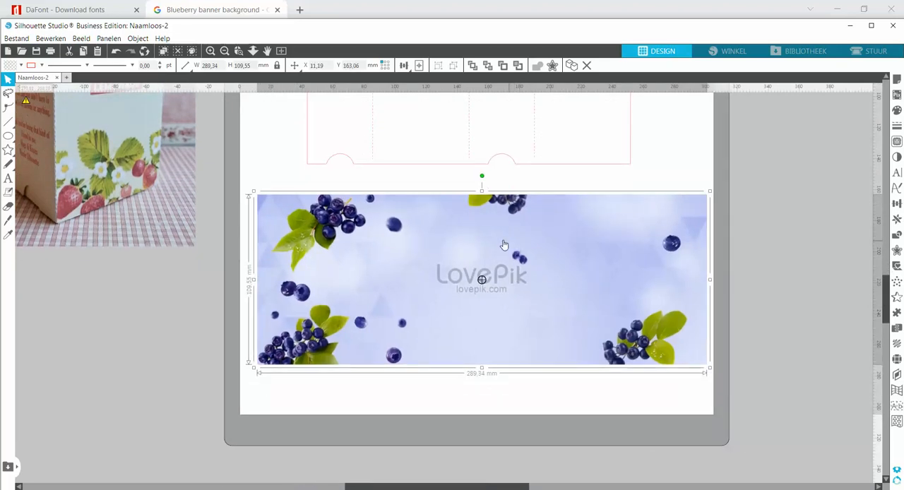
{"action": "left_click", "coordinate": [8, 220]}
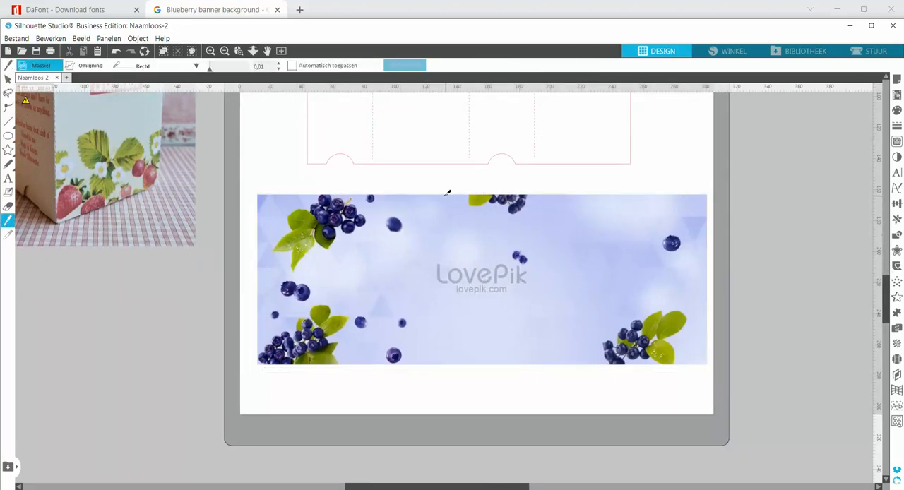
{"action": "mouse_move", "coordinate": [446, 188]}
{"action": "left_mouse_down"}
{"action": "mouse_move", "coordinate": [454, 301]}
{"action": "mouse_move", "coordinate": [446, 398]}
{"action": "left_mouse_up"}
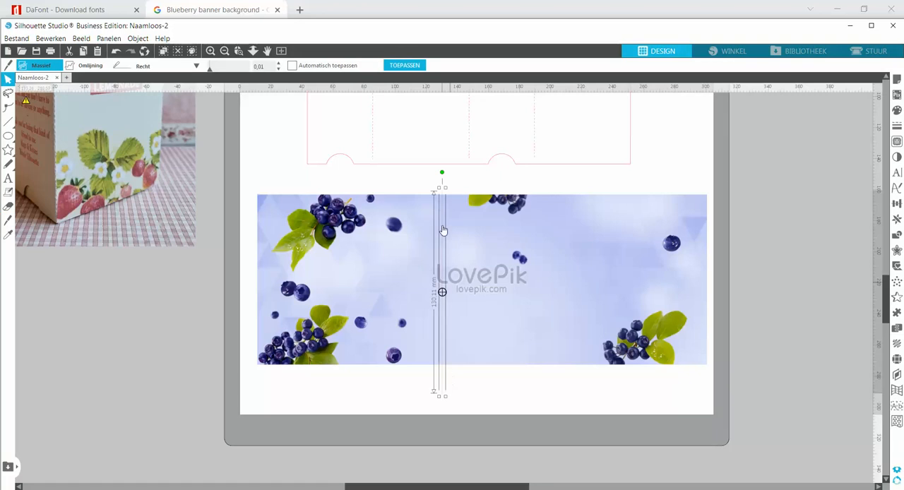
{"action": "left_click", "coordinate": [403, 65]}
Place the left banner piece behind the template with its cut edge on the template's middle fold line
{"action": "left_click_drag", "start_coordinate": [404, 226], "coordinate": [426, 210]}
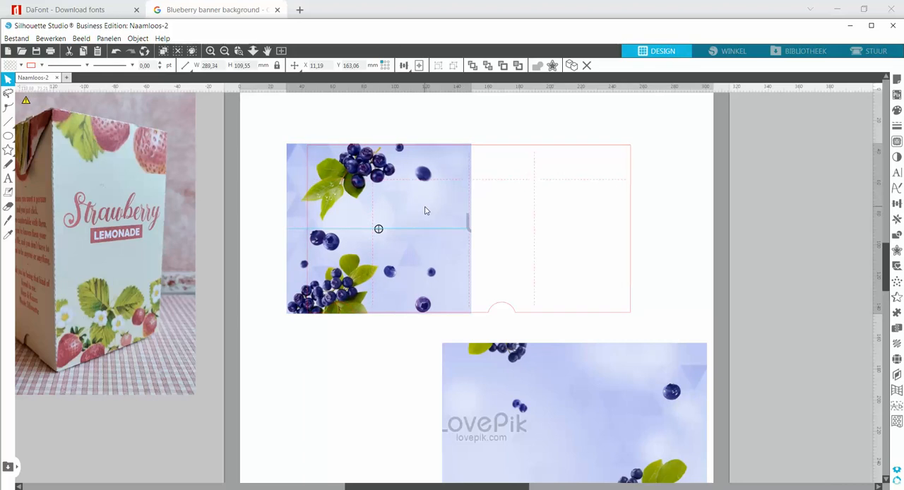
{"action": "key", "text": "Left"}
{"action": "key", "text": "Left"}
{"action": "key", "text": "Left"}
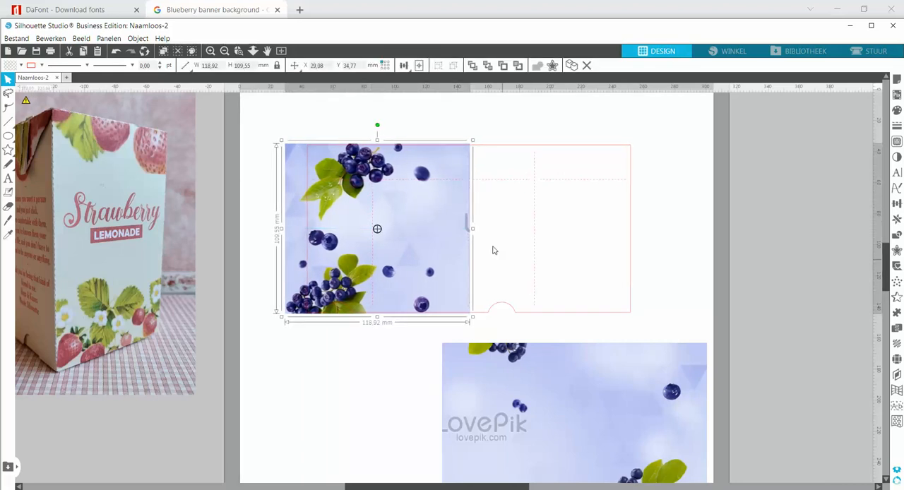
Place the right banner piece on the template, overlapped by the left piece, and adjust it sideways so the watermark and cut-off berries are hidden
{"action": "left_click_drag", "start_coordinate": [509, 367], "coordinate": [497, 198]}
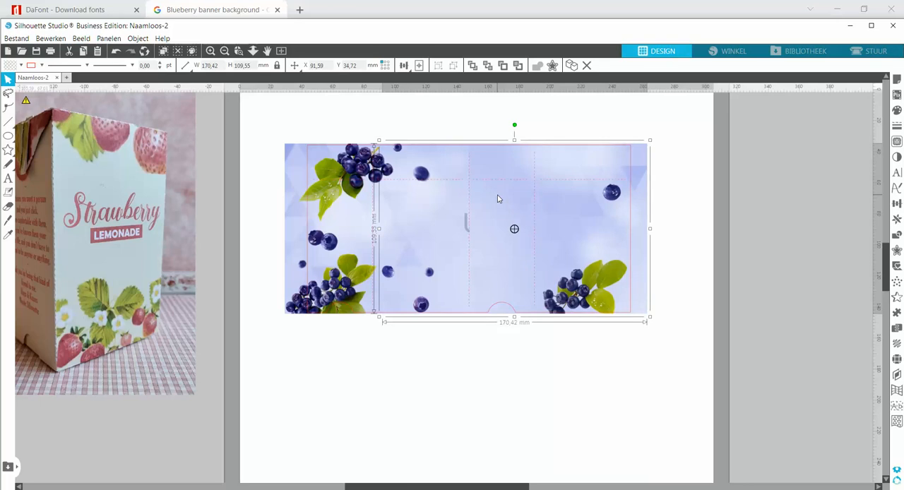
{"action": "key", "text": "Right"}
{"action": "key", "text": "Right"}
{"action": "key", "text": "Right"}
{"action": "key", "text": "Right"}
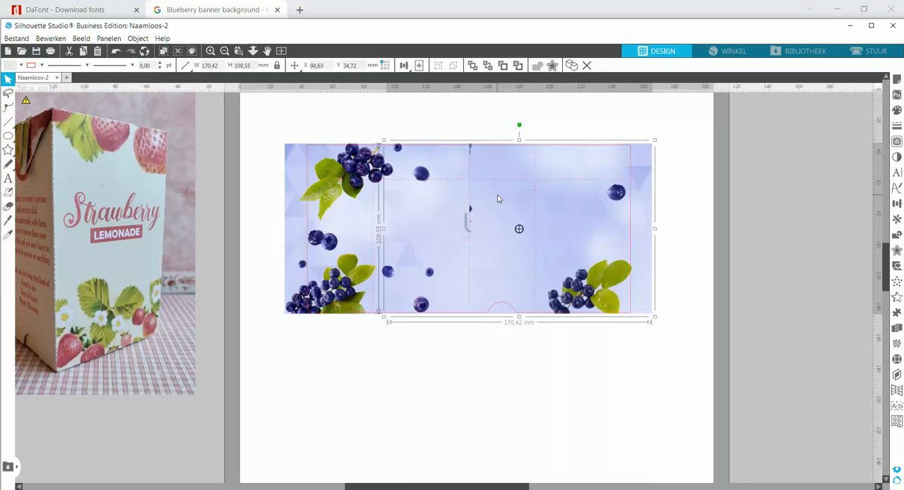
{"action": "key", "text": "Right"}
{"action": "key", "text": "Right"}
{"action": "key", "text": "Right"}
{"action": "key", "text": "Right"}
{"action": "key", "text": "Right"}
{"action": "key", "text": "Right"}
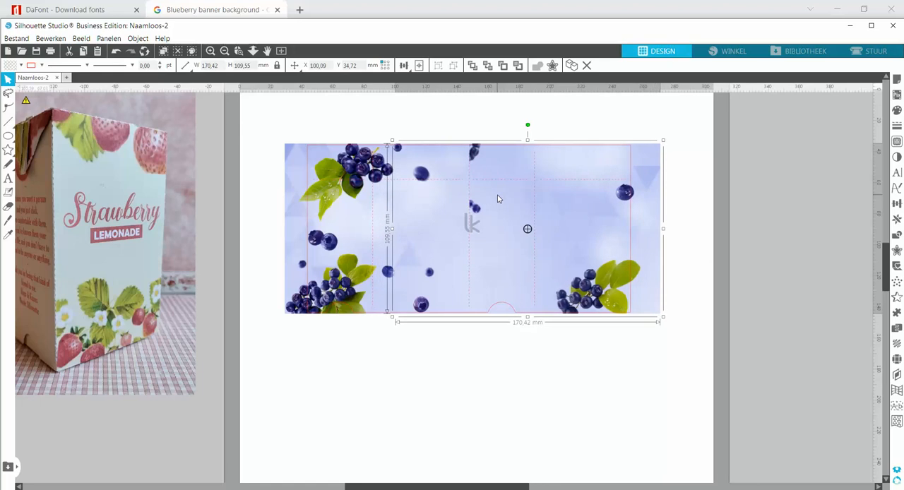
{"action": "key", "text": "Left"}
{"action": "key", "text": "Left"}
{"action": "key", "text": "Left"}
{"action": "key", "text": "Left"}
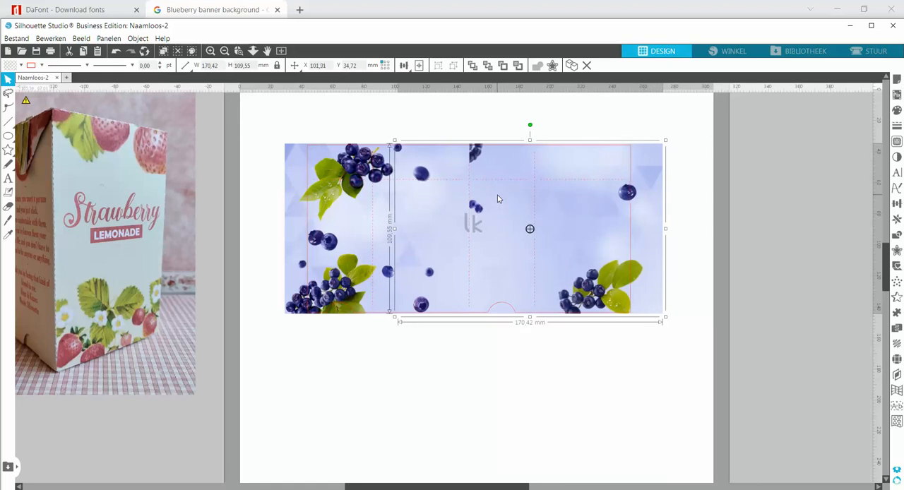
{"action": "key", "text": "Left"}
{"action": "key", "text": "Left"}
{"action": "key", "text": "Left"}
{"action": "key", "text": "Left"}
{"action": "key", "text": "Left"}
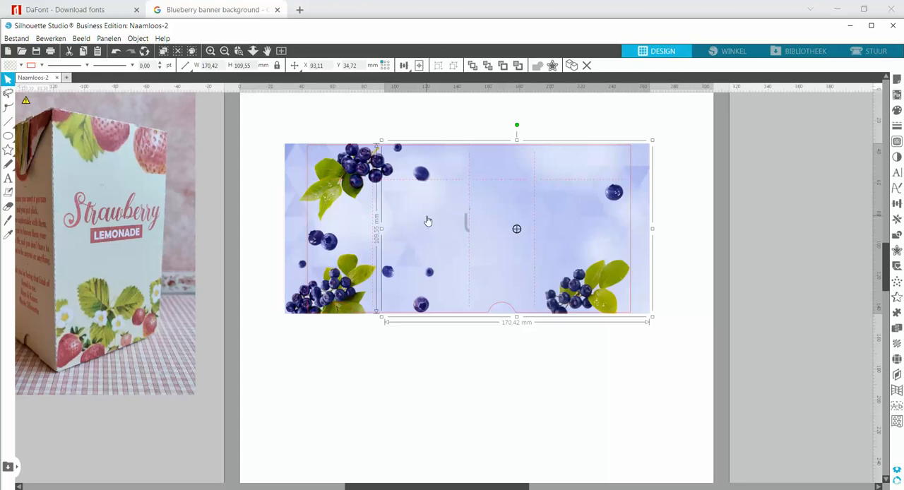
Move both banner pieces back below the template and pull the right piece away from the left one
{"action": "left_click", "coordinate": [359, 234], "text": "shift"}
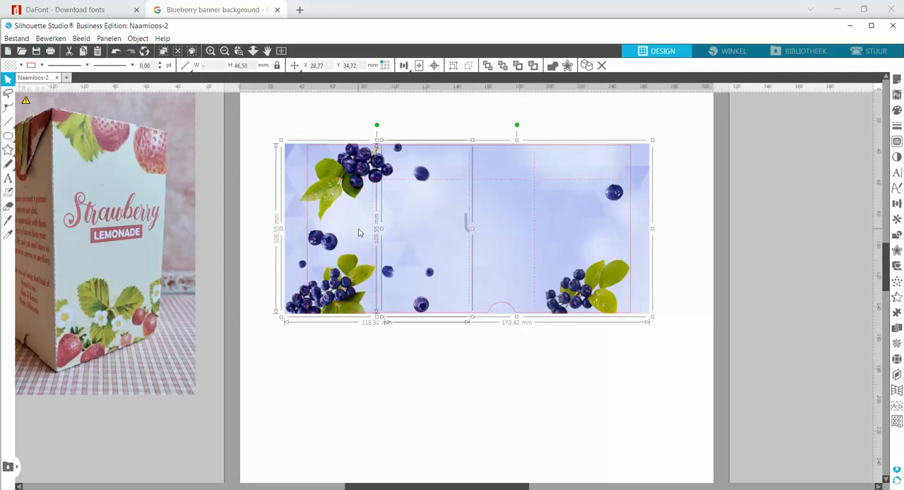
{"action": "left_click_drag", "start_coordinate": [359, 233], "coordinate": [343, 432]}
{"action": "scroll", "coordinate": [355, 408], "scroll_direction": "down", "scroll_amount": 3}
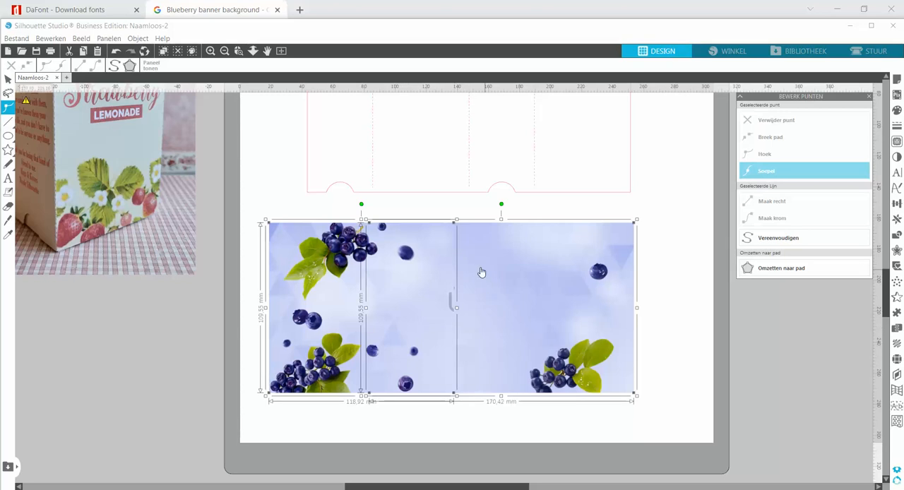
{"action": "left_click", "coordinate": [654, 276]}
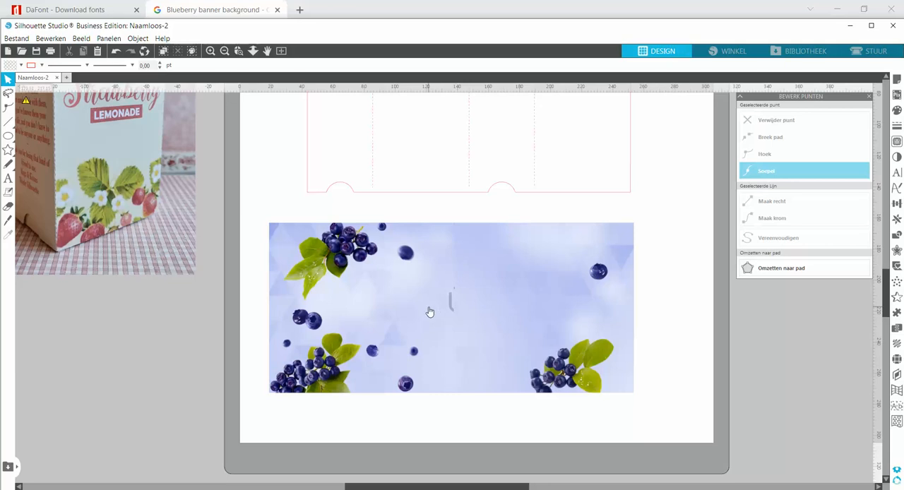
{"action": "left_click_drag", "start_coordinate": [502, 309], "coordinate": [641, 304]}
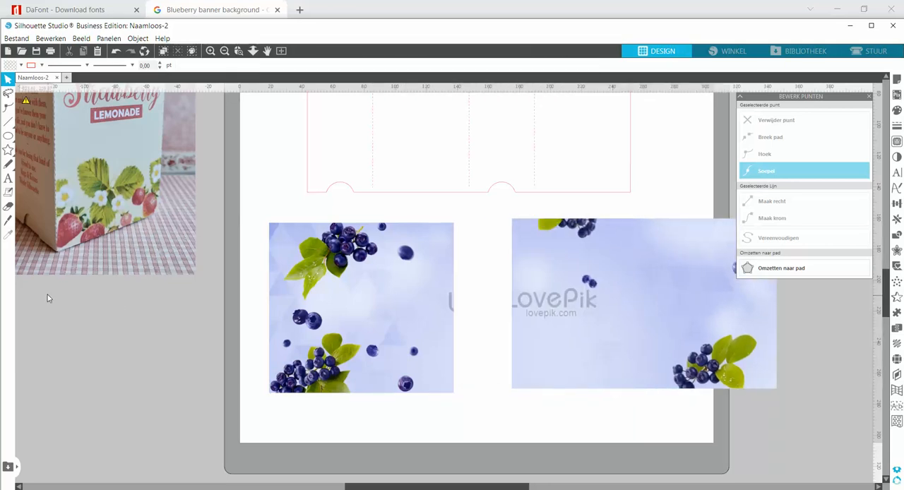
Cut the narrow strip with the watermark remnant off the left banner piece with the Knife and delete the strip
{"action": "left_click", "coordinate": [8, 221]}
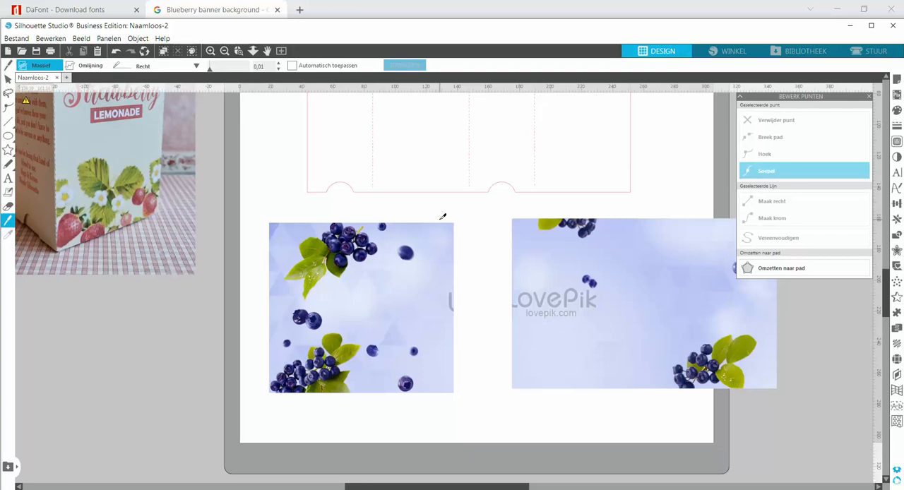
{"action": "left_click_drag", "start_coordinate": [447, 264], "coordinate": [454, 438]}
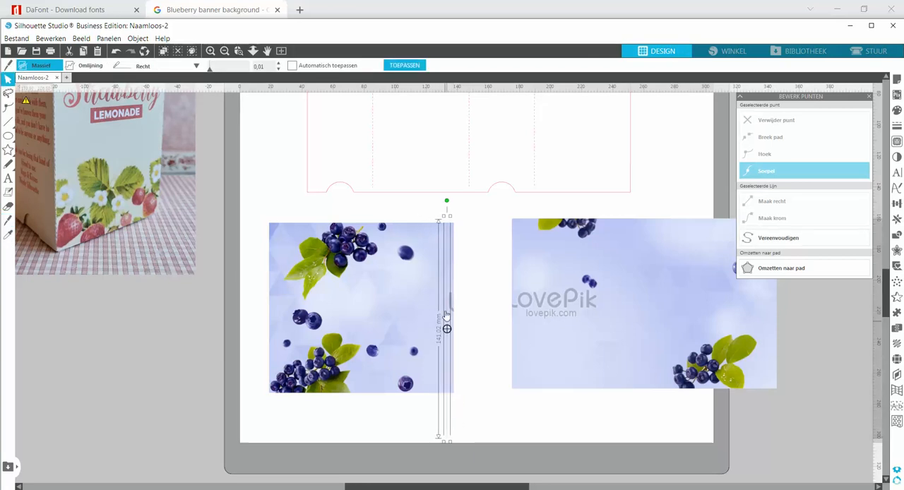
{"action": "left_click", "coordinate": [425, 65]}
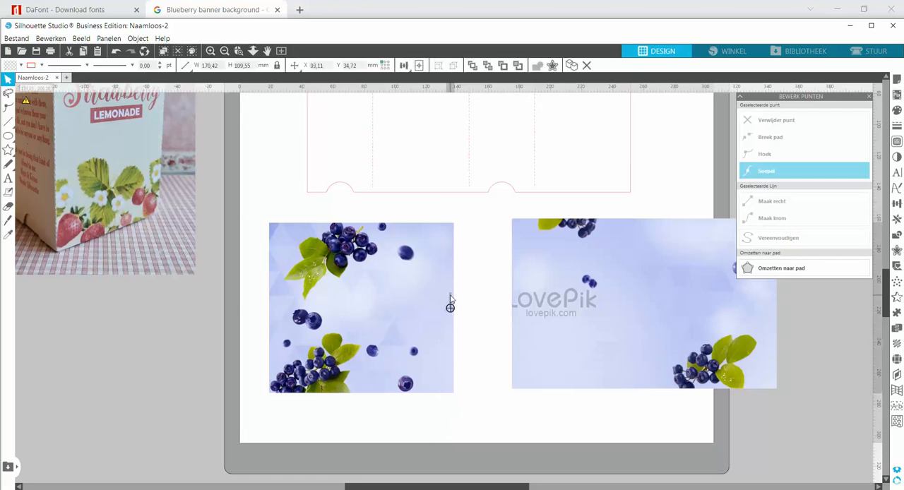
Put the trimmed left piece against the template's middle fold line and fit the right piece behind it so the remaining watermark is hidden
{"action": "left_click_drag", "start_coordinate": [446, 302], "coordinate": [443, 227]}
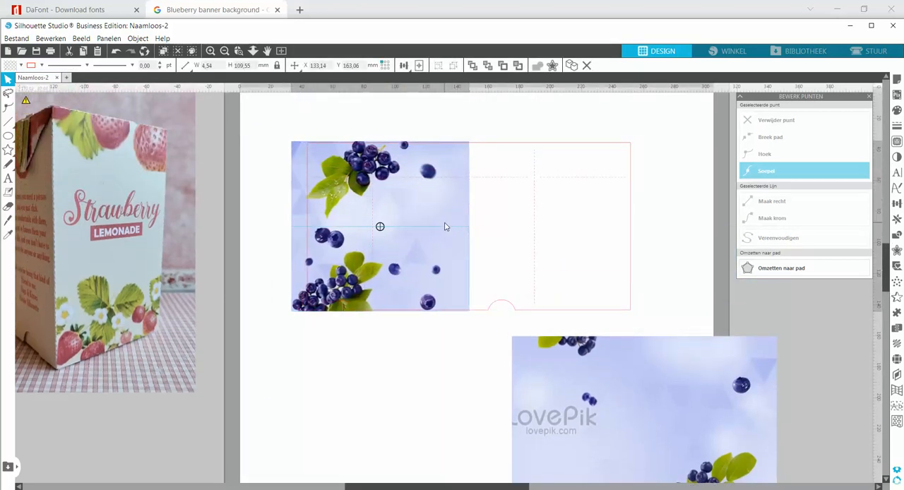
{"action": "left_click", "coordinate": [493, 258]}
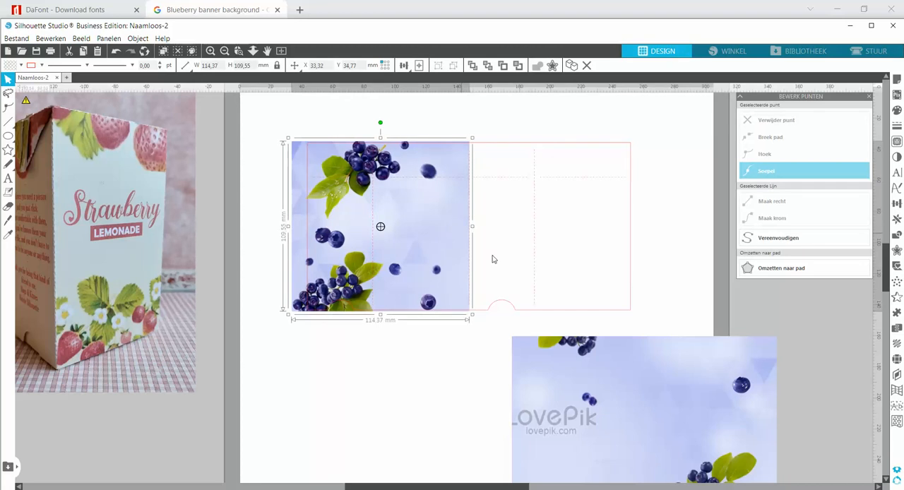
{"action": "left_click_drag", "start_coordinate": [615, 371], "coordinate": [476, 197]}
{"action": "key", "text": "Escape"}
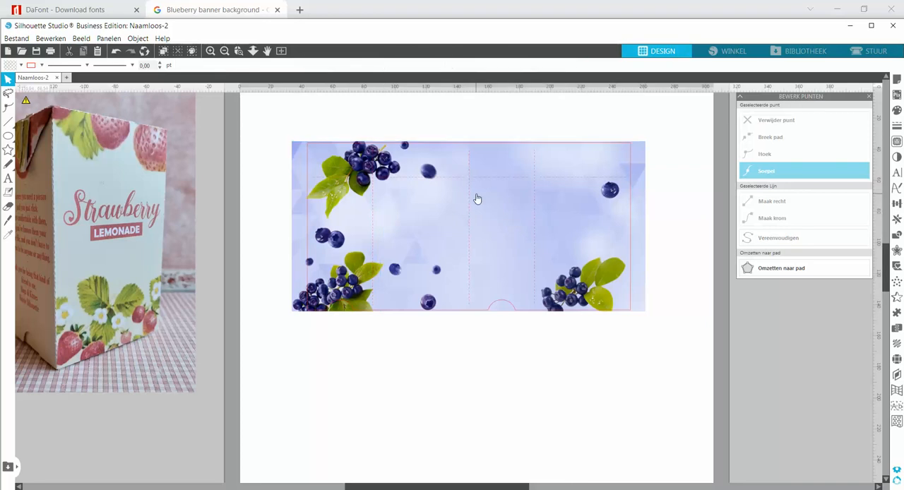
{"action": "left_click", "coordinate": [498, 223]}
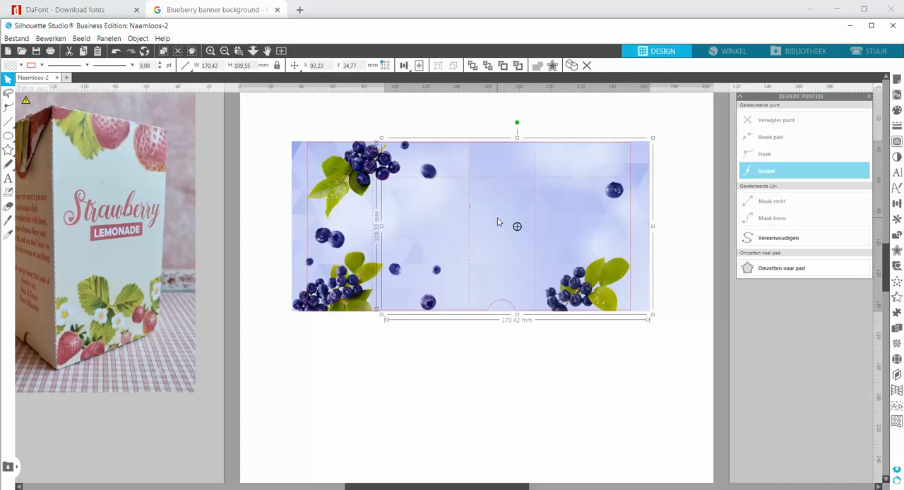
{"action": "key", "text": "Left"}
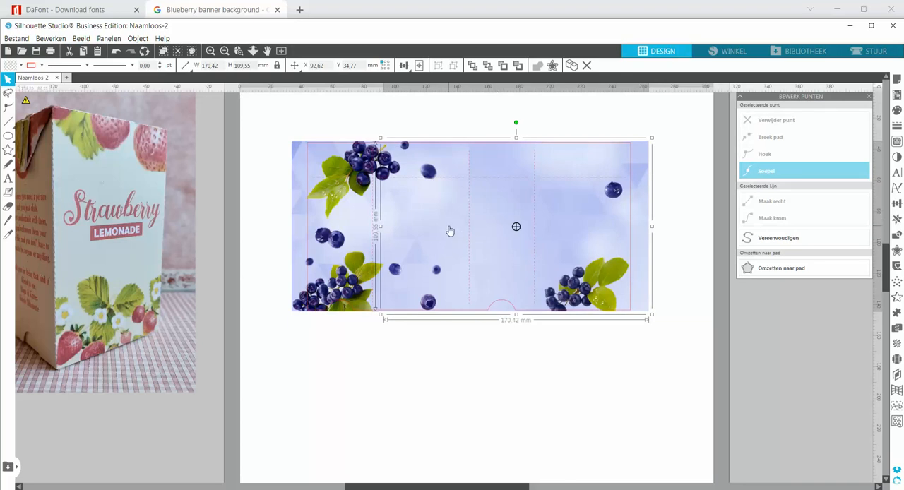
Select both banner pieces, move them together below the template and group them
{"action": "left_click", "coordinate": [337, 217], "text": "shift"}
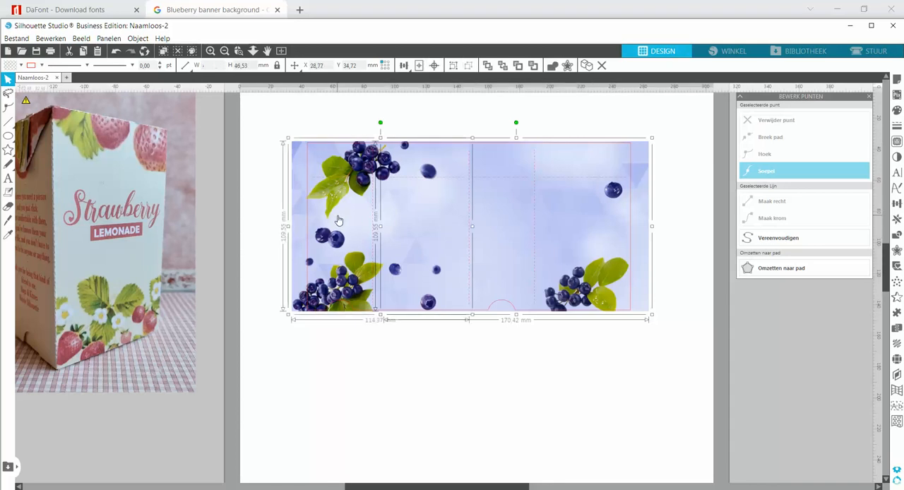
{"action": "left_click_drag", "start_coordinate": [346, 218], "coordinate": [360, 450]}
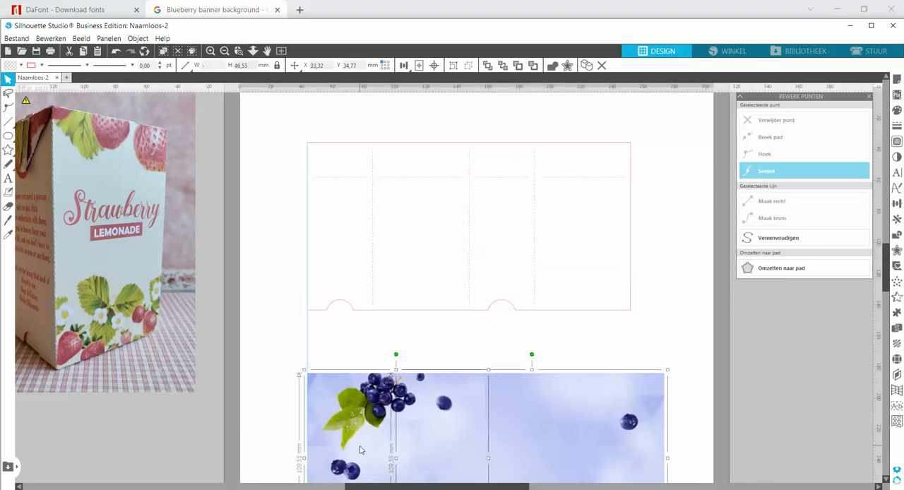
{"action": "left_click", "coordinate": [453, 66]}
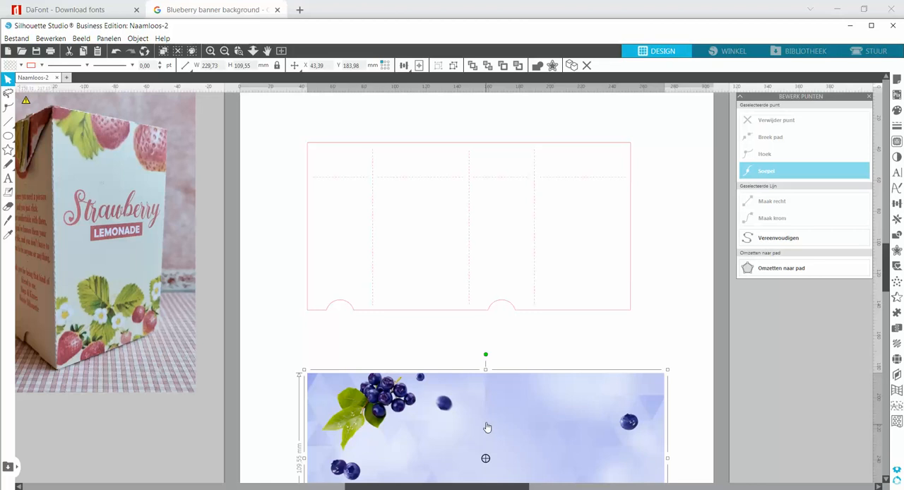
Move the grouped banner back over the box template and nudge it up to cover the template's upper and lower edges
{"action": "left_click_drag", "start_coordinate": [492, 397], "coordinate": [474, 162]}
{"action": "key", "text": "Up"}
{"action": "key", "text": "Up"}
{"action": "key", "text": "Up"}
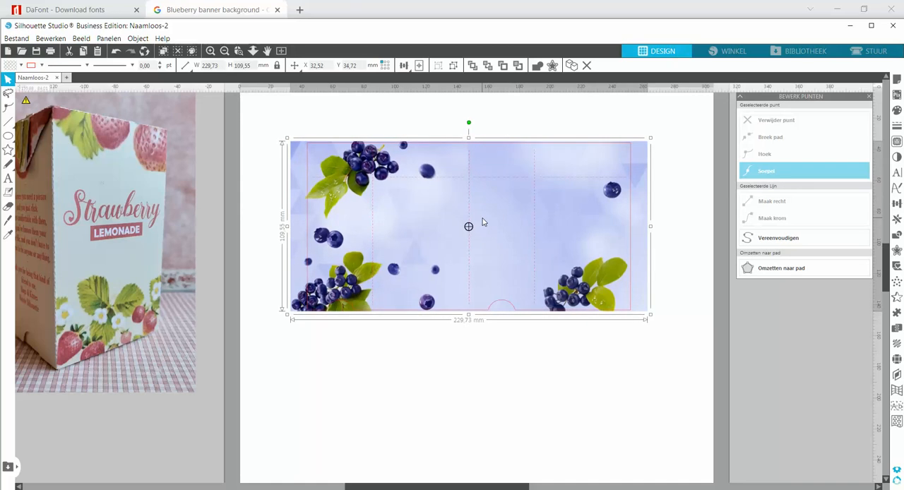
Move the grouped banner off the page into the empty area to the right of the template
{"action": "left_click_drag", "start_coordinate": [483, 223], "coordinate": [771, 358]}
{"action": "left_click_drag", "start_coordinate": [421, 488], "coordinate": [395, 487]}
Switch to the browser's Google image results and look through them for another blueberry banner background
{"action": "left_click", "coordinate": [209, 11]}
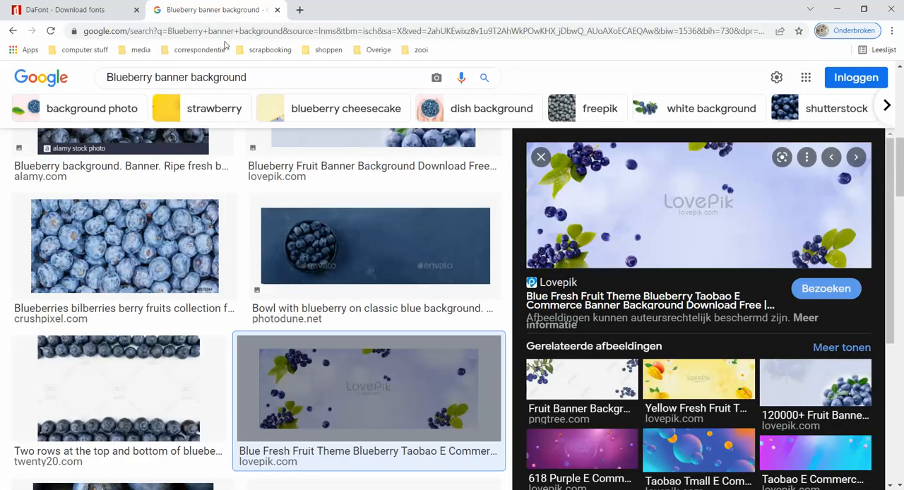
{"action": "scroll", "coordinate": [252, 259], "scroll_direction": "down", "scroll_amount": 6}
{"action": "scroll", "coordinate": [253, 263], "scroll_direction": "down", "scroll_amount": 4}
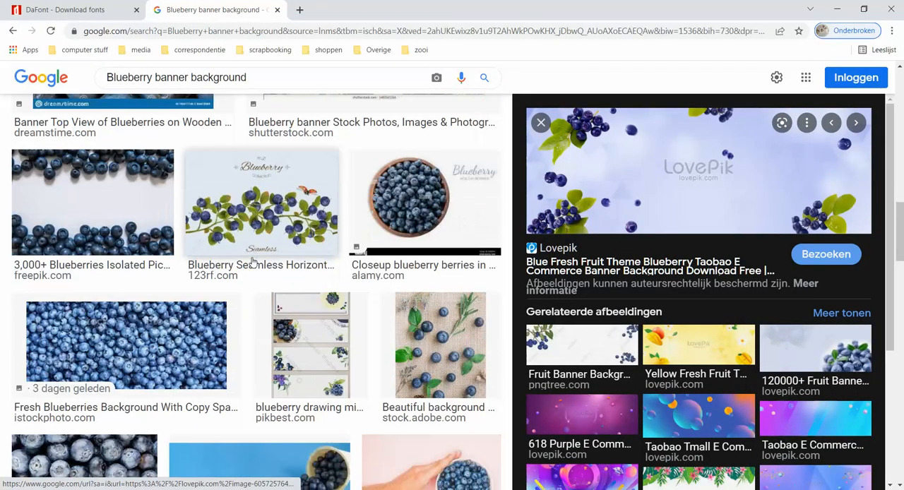
{"action": "scroll", "coordinate": [251, 261], "scroll_direction": "down", "scroll_amount": 4}
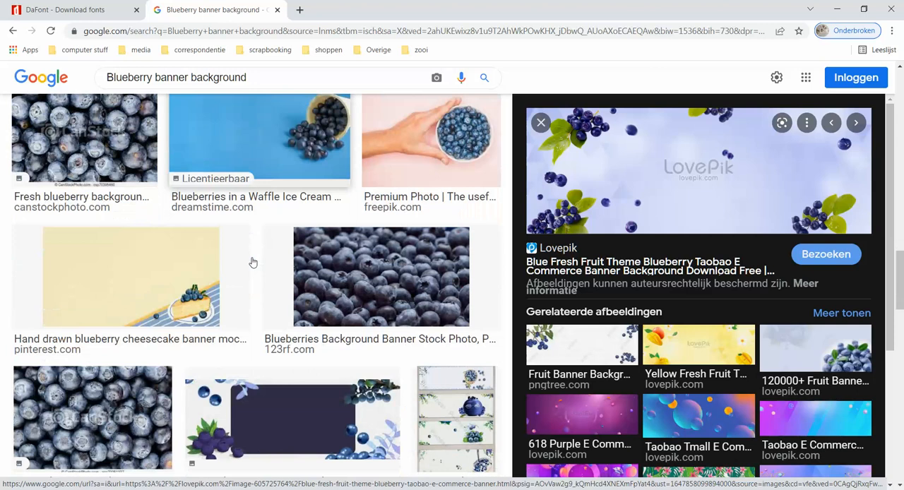
{"action": "scroll", "coordinate": [252, 262], "scroll_direction": "down", "scroll_amount": 3}
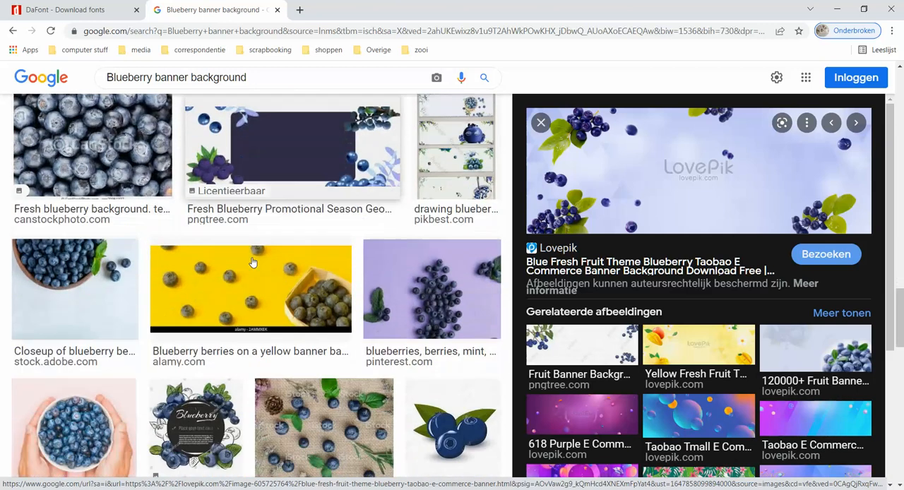
{"action": "scroll", "coordinate": [252, 262], "scroll_direction": "down", "scroll_amount": 3}
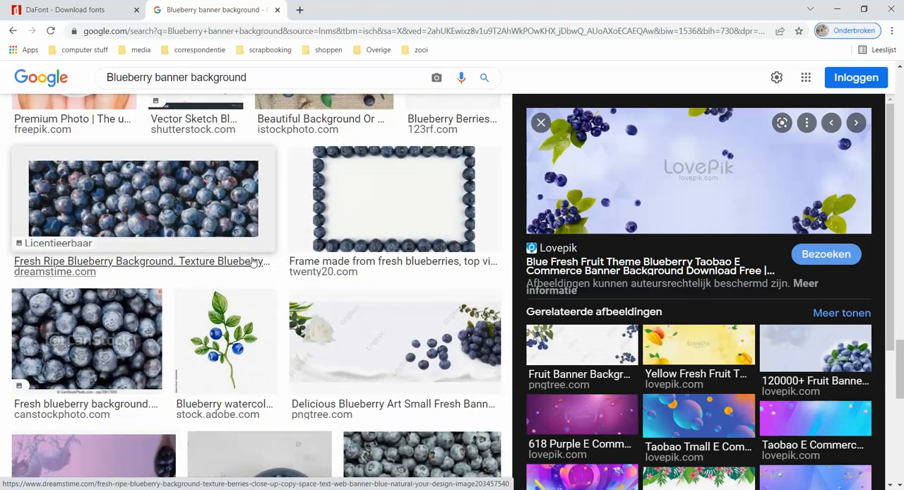
{"action": "scroll", "coordinate": [301, 281], "scroll_direction": "down", "scroll_amount": 1}
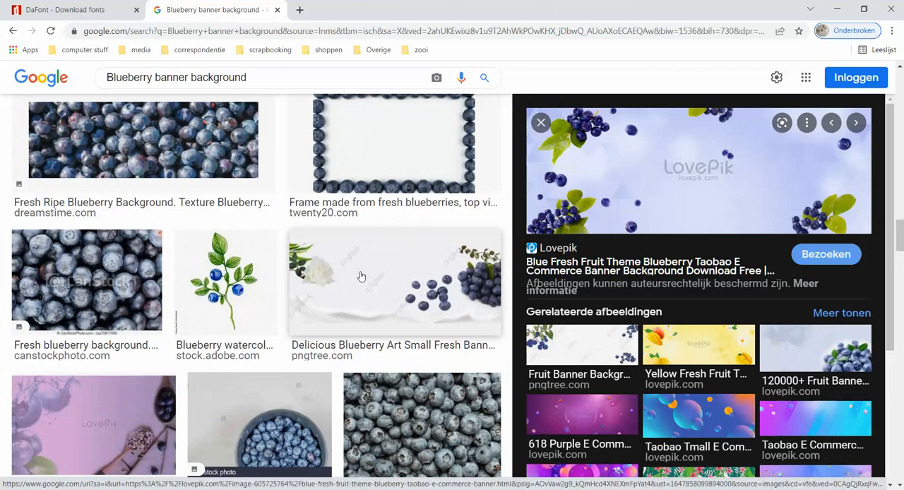
{"action": "scroll", "coordinate": [340, 293], "scroll_direction": "down", "scroll_amount": 1}
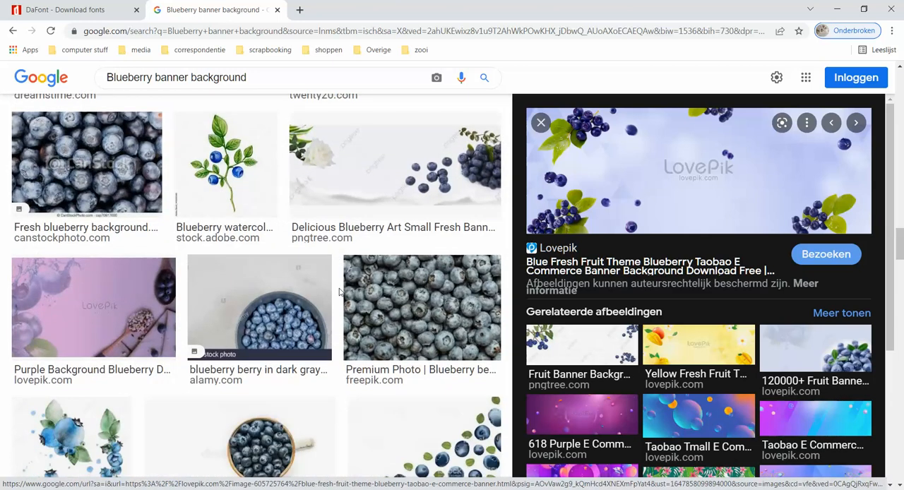
{"action": "scroll", "coordinate": [339, 291], "scroll_direction": "down", "scroll_amount": 1}
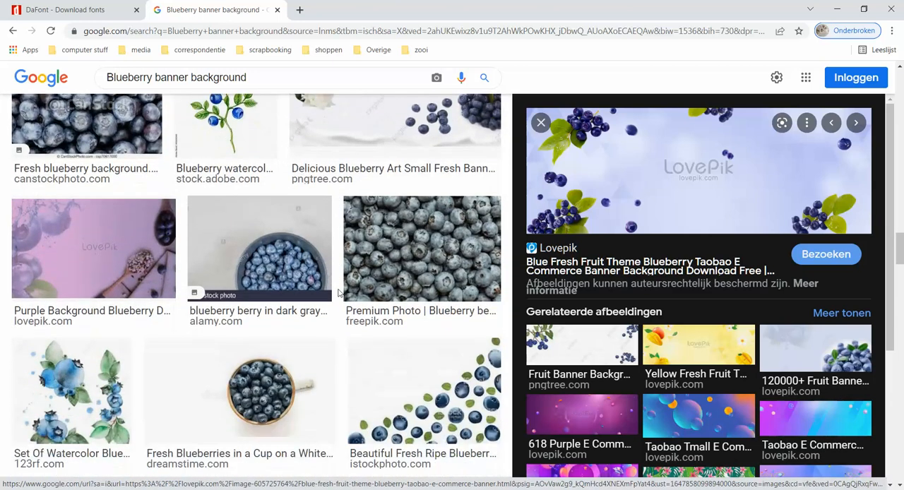
Preview the Lovepik image "Purple Background Blueberry Dried Fruit" and examine its related images
{"action": "left_click", "coordinate": [70, 273]}
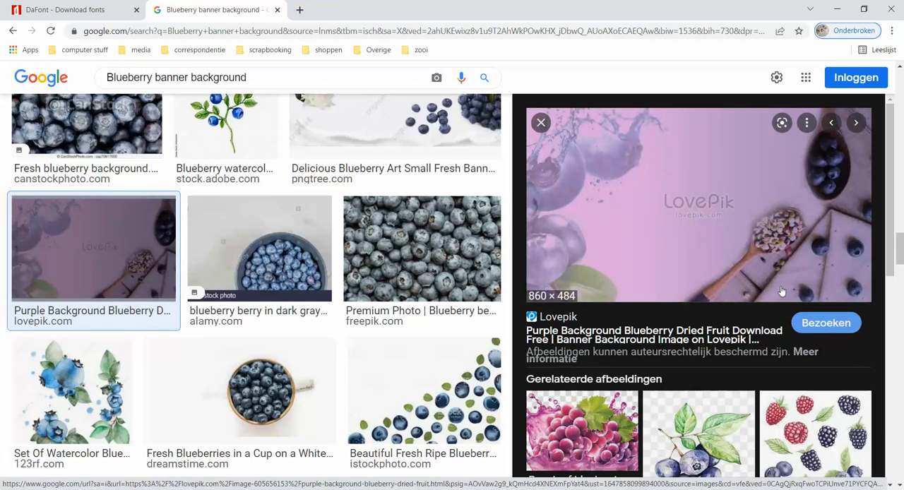
{"action": "scroll", "coordinate": [775, 284], "scroll_direction": "down", "scroll_amount": 3}
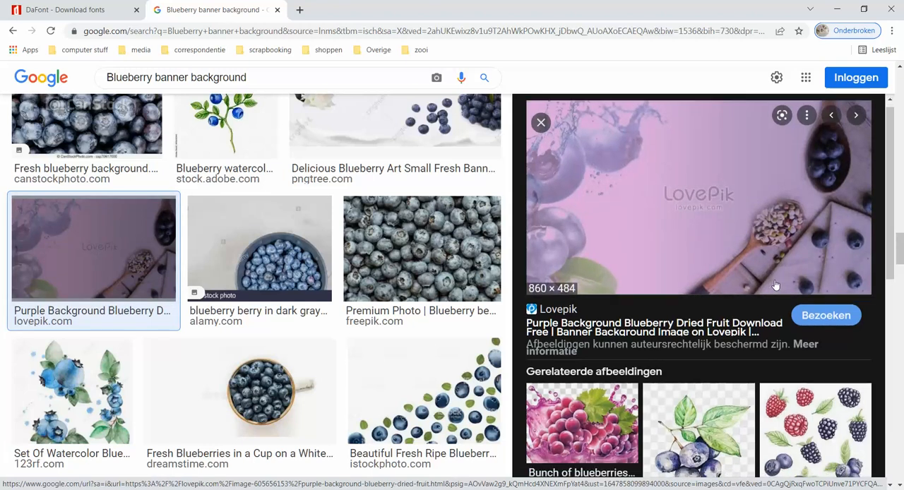
{"action": "scroll", "coordinate": [775, 285], "scroll_direction": "down", "scroll_amount": 3}
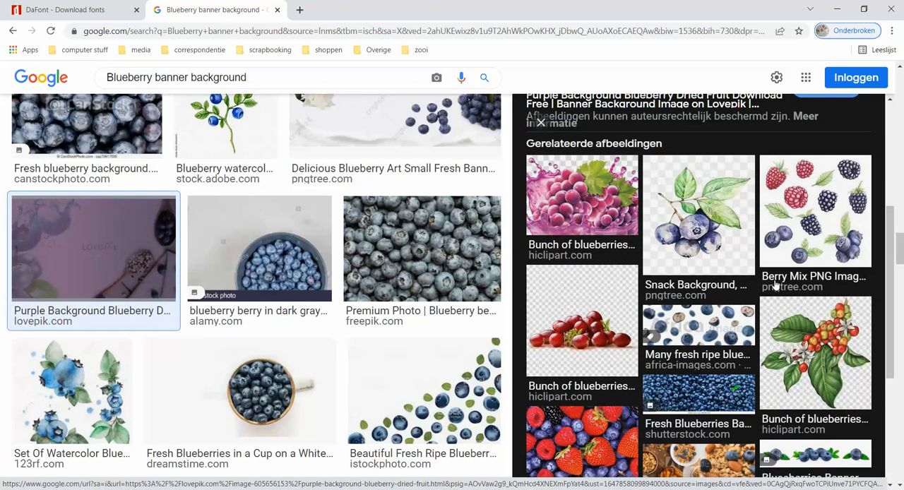
{"action": "scroll", "coordinate": [774, 285], "scroll_direction": "down", "scroll_amount": 2}
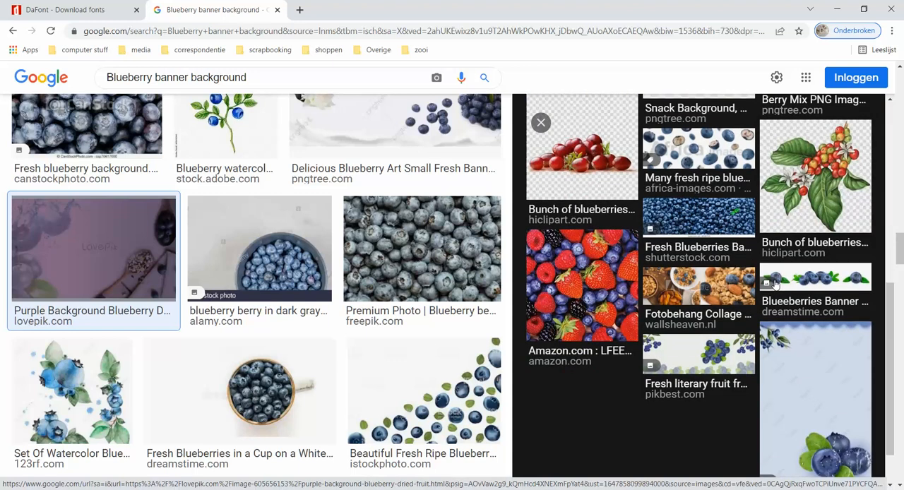
{"action": "scroll", "coordinate": [382, 327], "scroll_direction": "down", "scroll_amount": 4}
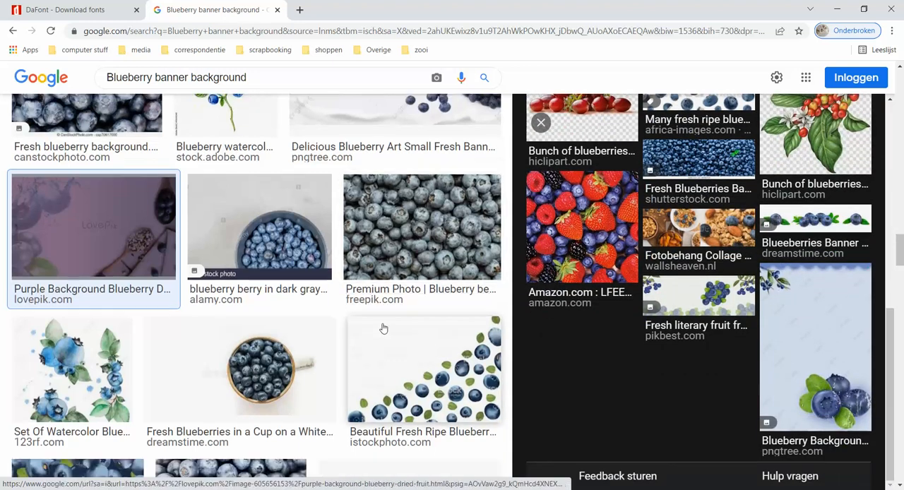
Look through the further blueberry results and return to the earlier ones to compare possible banner backgrounds
{"action": "scroll", "coordinate": [382, 327], "scroll_direction": "down", "scroll_amount": 2}
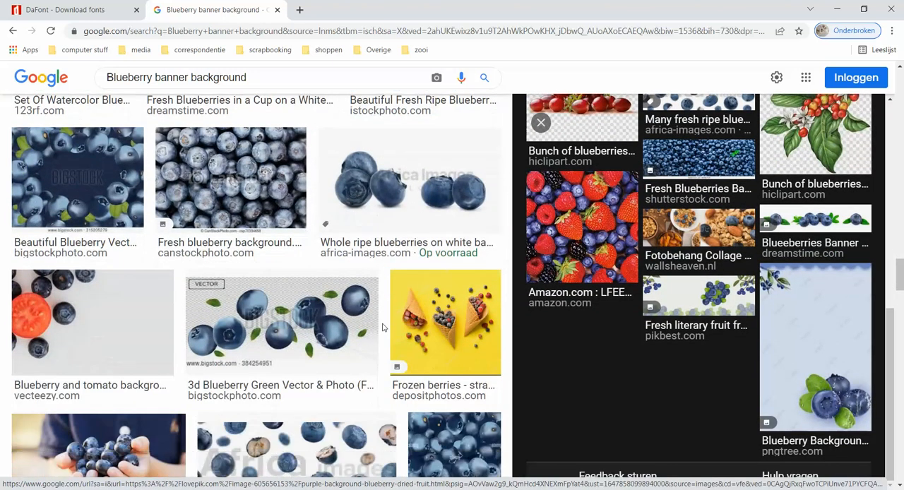
{"action": "scroll", "coordinate": [383, 328], "scroll_direction": "down", "scroll_amount": 3}
{"action": "scroll", "coordinate": [382, 327], "scroll_direction": "down", "scroll_amount": 2}
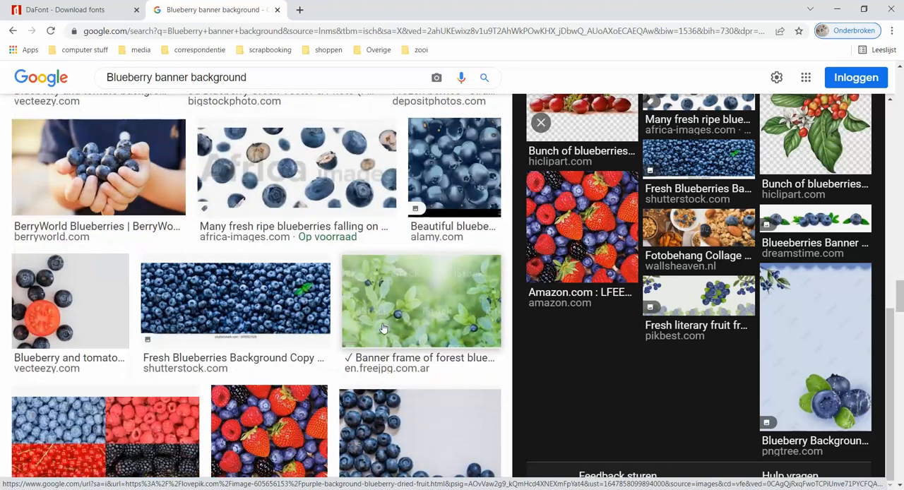
{"action": "scroll", "coordinate": [382, 327], "scroll_direction": "down", "scroll_amount": 1}
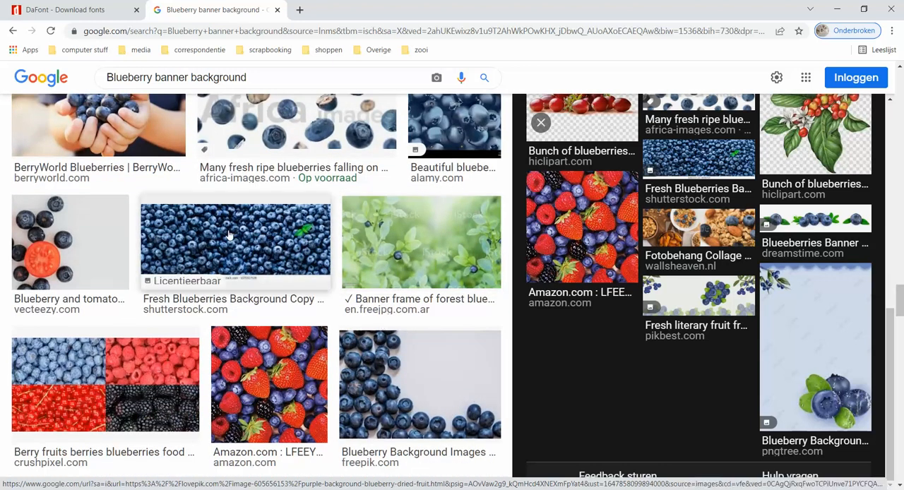
{"action": "scroll", "coordinate": [228, 235], "scroll_direction": "up", "scroll_amount": 10}
{"action": "scroll", "coordinate": [228, 235], "scroll_direction": "up", "scroll_amount": 8}
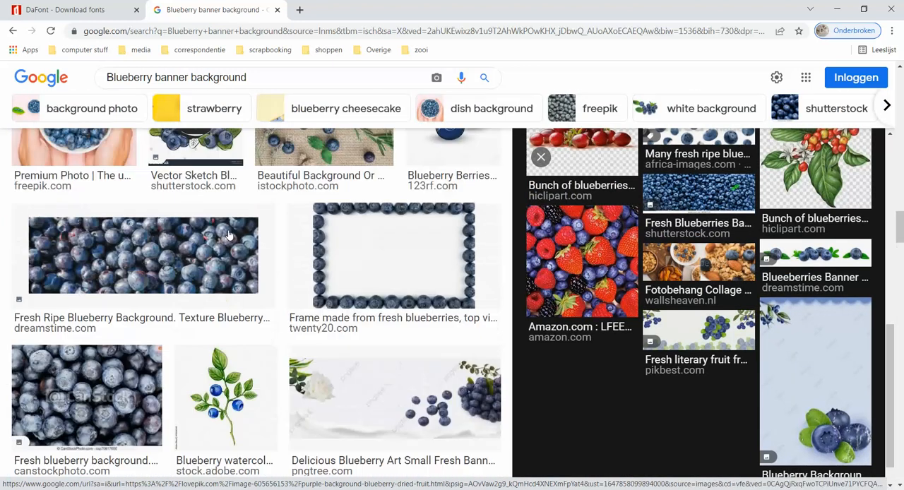
{"action": "scroll", "coordinate": [228, 235], "scroll_direction": "up", "scroll_amount": 8}
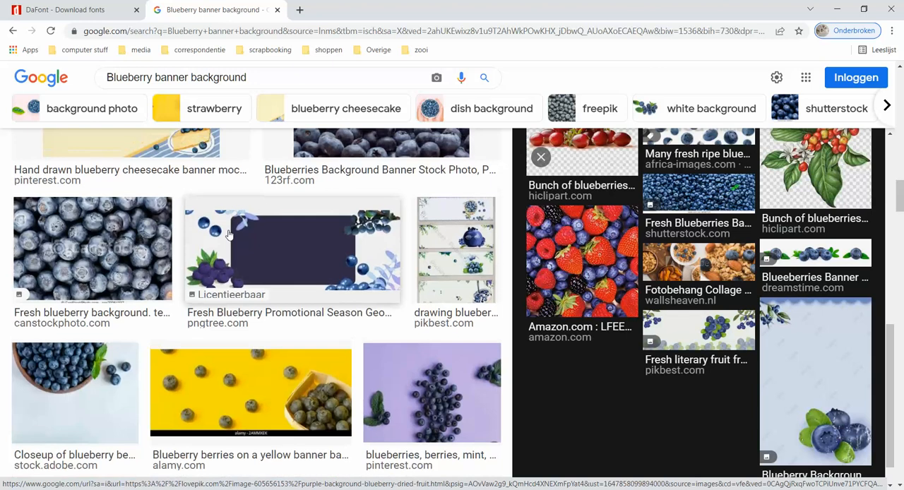
{"action": "scroll", "coordinate": [228, 234], "scroll_direction": "up", "scroll_amount": 3}
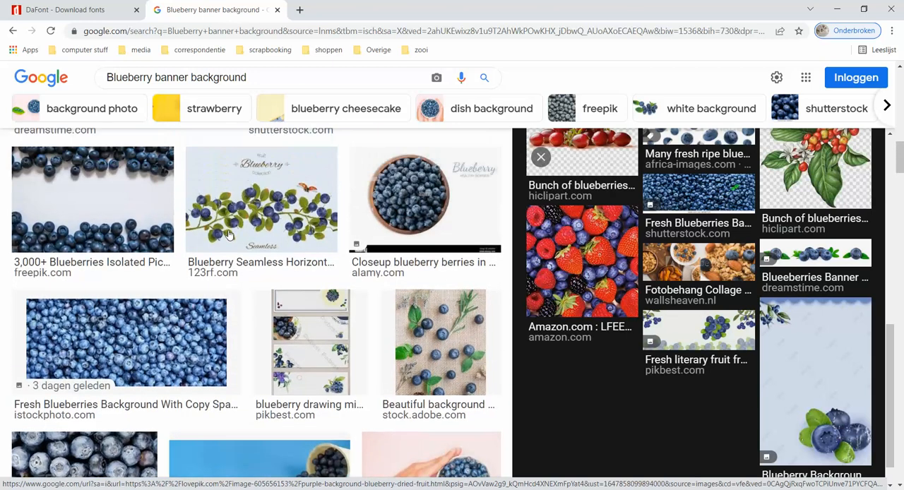
{"action": "scroll", "coordinate": [242, 244], "scroll_direction": "up", "scroll_amount": 6}
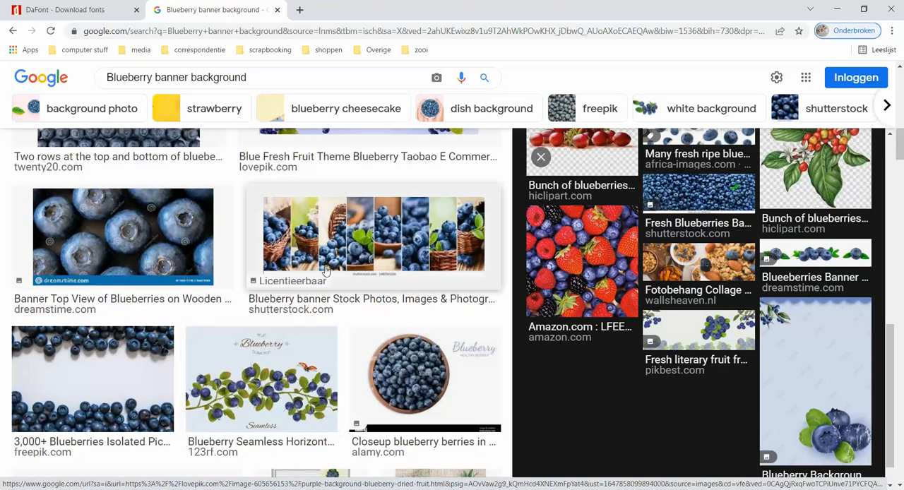
{"action": "scroll", "coordinate": [326, 271], "scroll_direction": "up", "scroll_amount": 5}
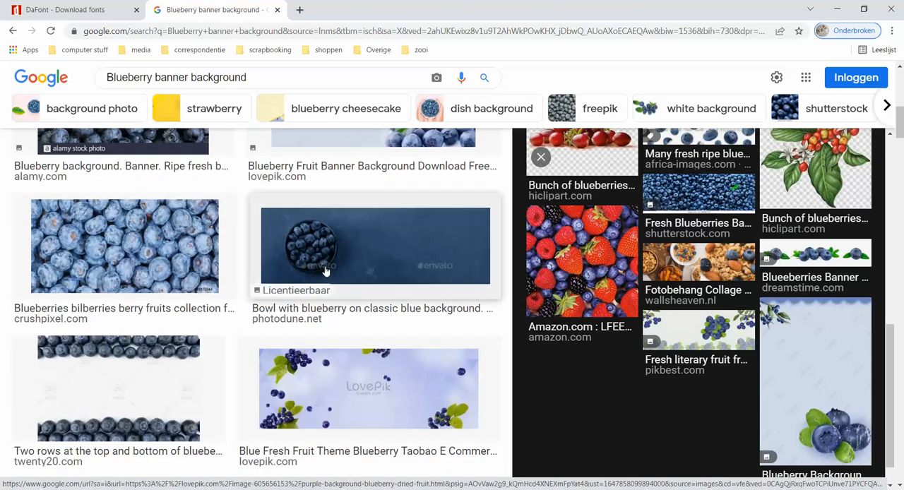
{"action": "scroll", "coordinate": [326, 271], "scroll_direction": "up", "scroll_amount": 1}
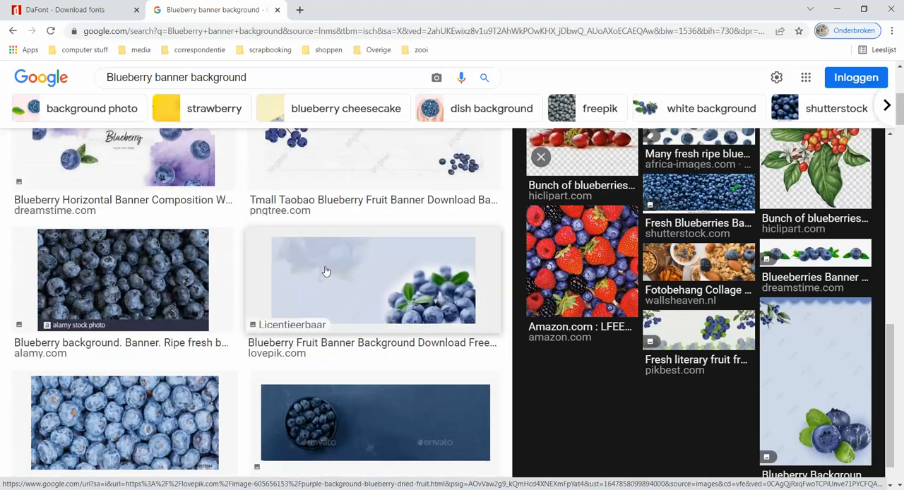
{"action": "scroll", "coordinate": [325, 271], "scroll_direction": "up", "scroll_amount": 3}
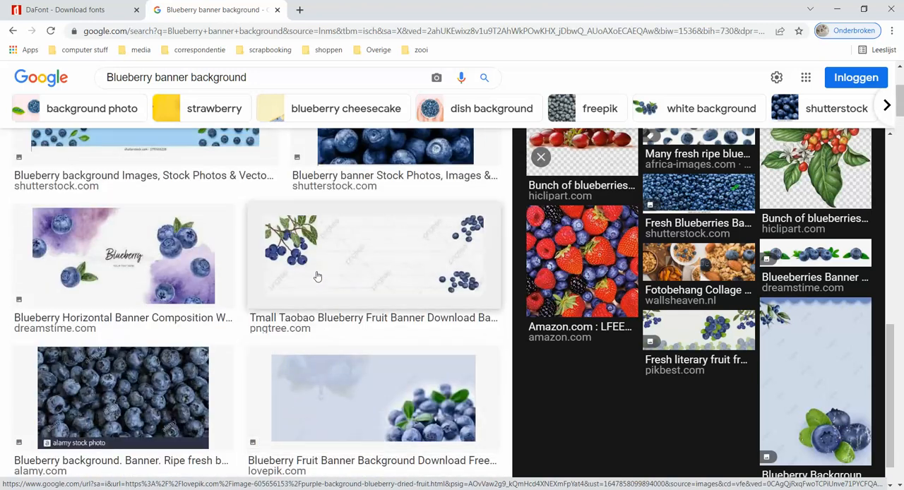
Copy the Dreamstime "Blueberry Horizontal Banner Composition" watercolor image and paste it into the Silhouette Studio page
{"action": "left_click", "coordinate": [187, 274]}
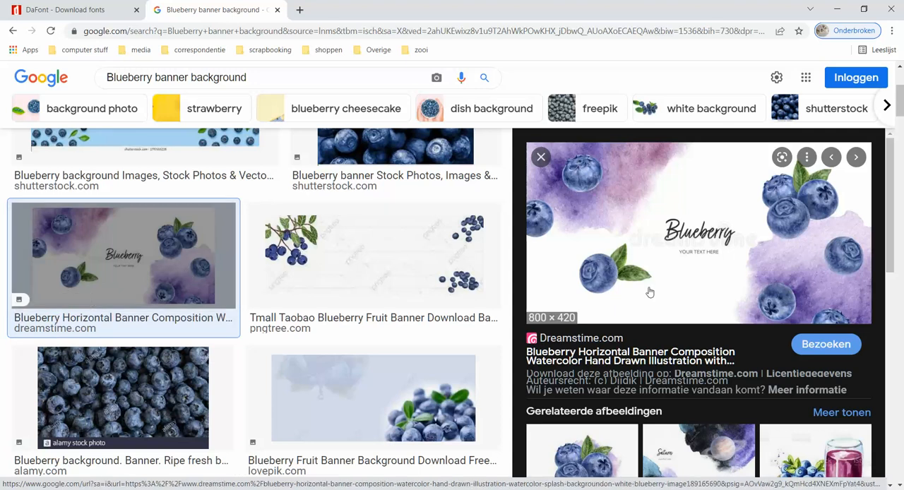
{"action": "right_click", "coordinate": [633, 258]}
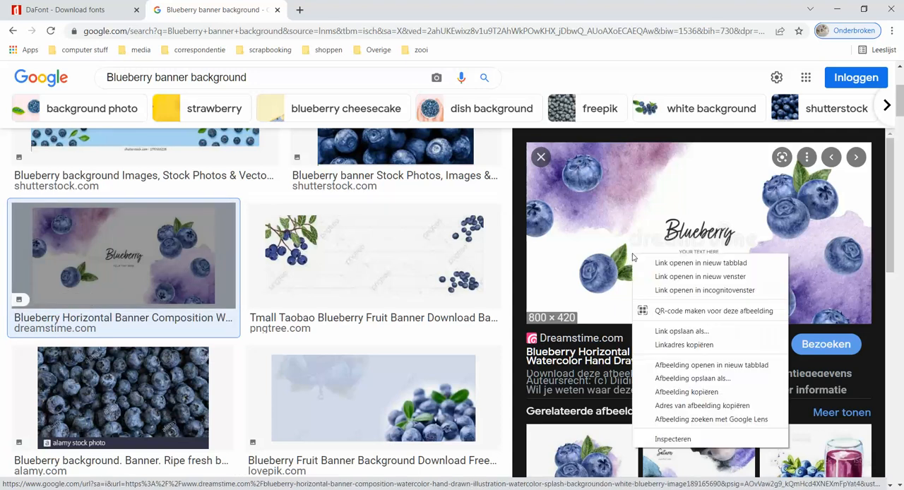
{"action": "left_click", "coordinate": [688, 392]}
{"action": "key", "text": "alt+Tab"}
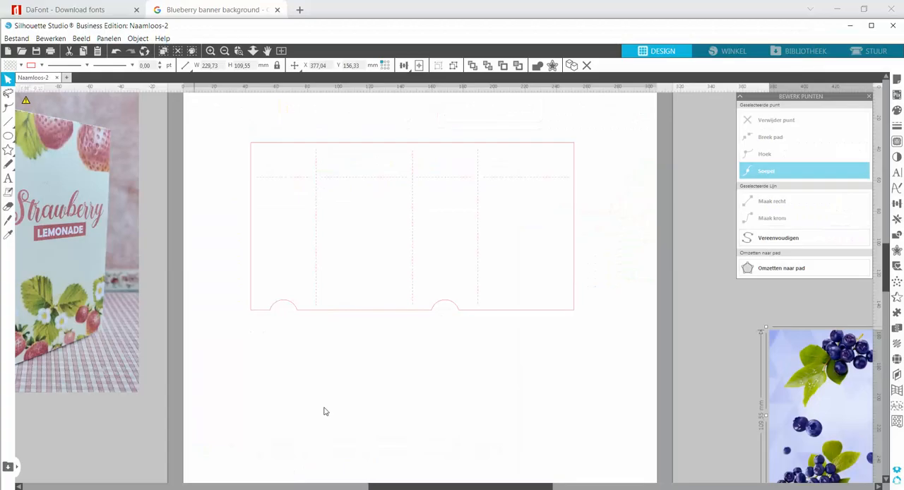
{"action": "right_click", "coordinate": [346, 233]}
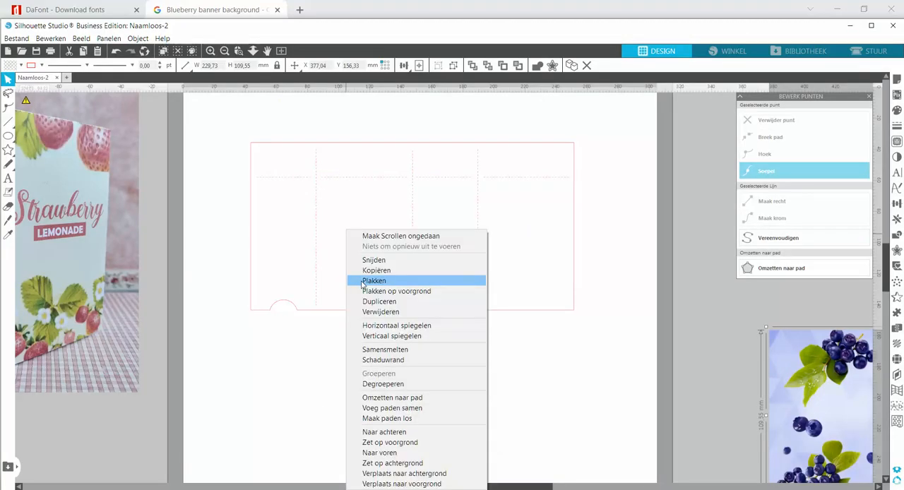
{"action": "left_click", "coordinate": [363, 282]}
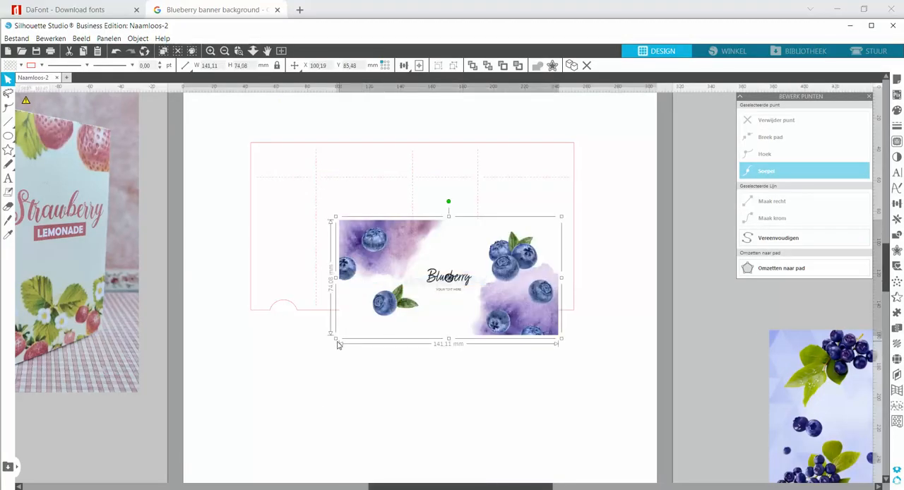
Enlarge the pasted watercolor banner to about 250 × 131 mm over the box template and send it behind the template lines
{"action": "left_click_drag", "start_coordinate": [336, 339], "coordinate": [165, 426]}
{"action": "left_click_drag", "start_coordinate": [297, 405], "coordinate": [357, 313]}
{"action": "right_click", "coordinate": [389, 319]}
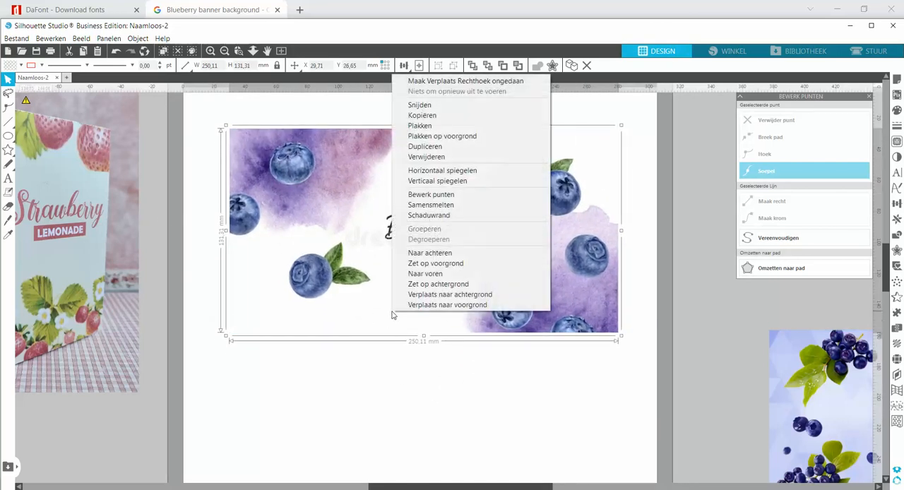
{"action": "left_click", "coordinate": [432, 253]}
{"action": "left_click", "coordinate": [405, 410]}
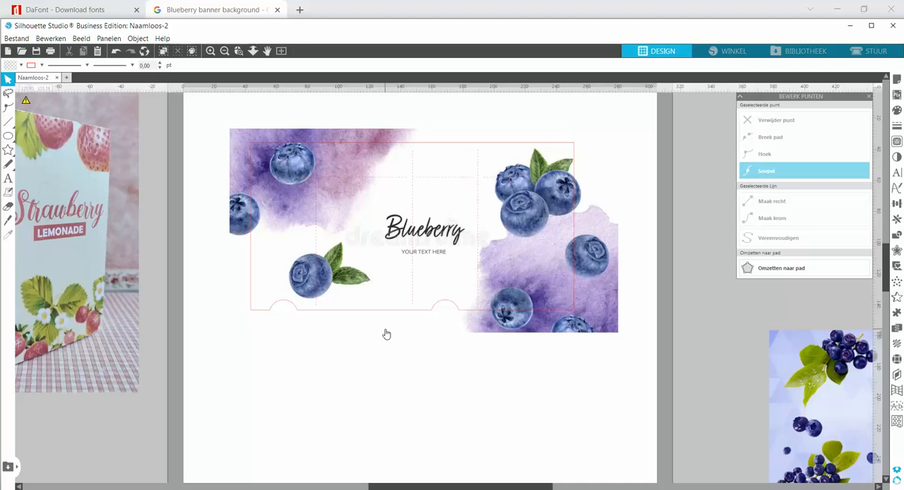
Reduce the watercolor banner to about 213 × 112 mm and position it so it just covers the whole box template
{"action": "left_click", "coordinate": [614, 329]}
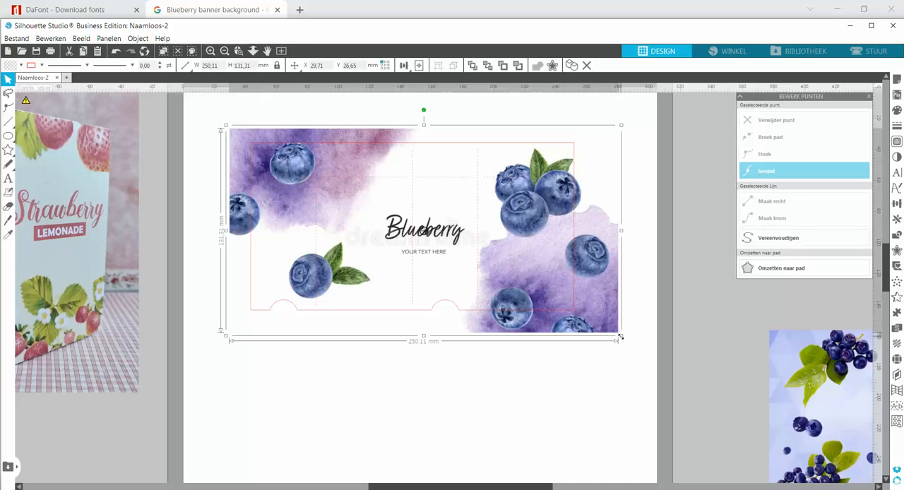
{"action": "left_click_drag", "start_coordinate": [621, 337], "coordinate": [577, 318]}
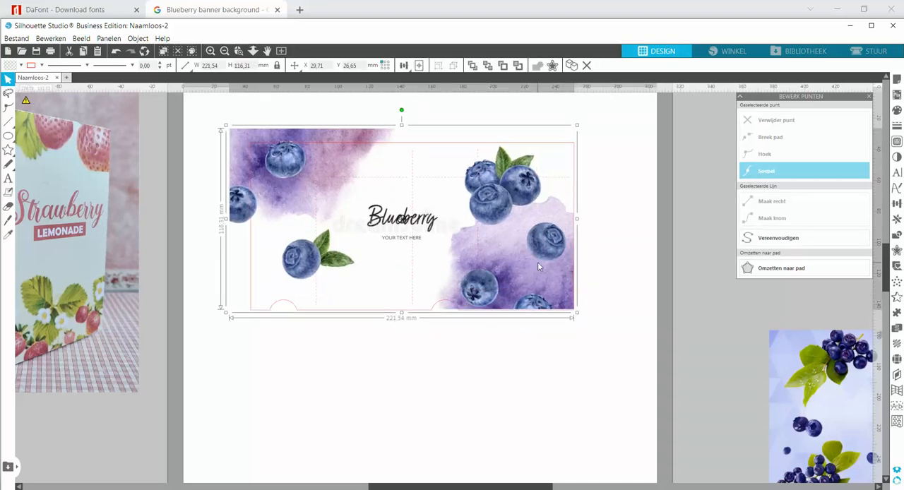
{"action": "left_click_drag", "start_coordinate": [538, 265], "coordinate": [548, 279]}
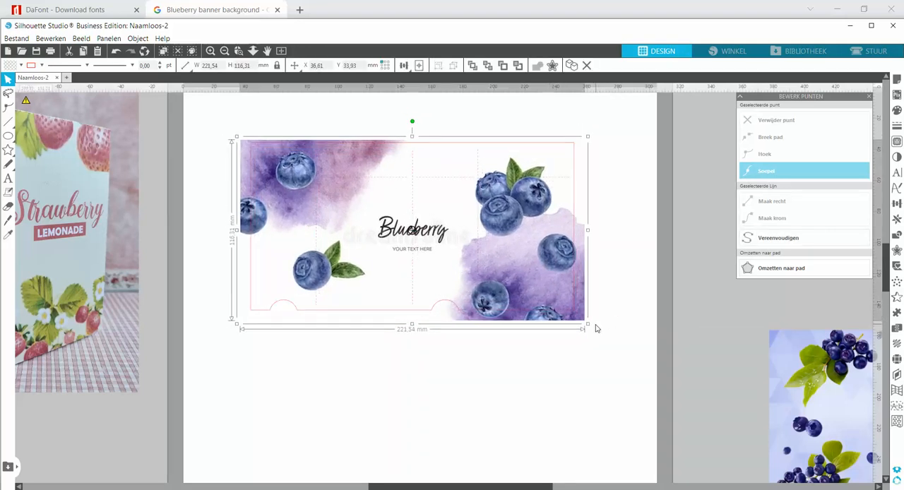
{"action": "left_click_drag", "start_coordinate": [586, 324], "coordinate": [577, 319]}
{"action": "key", "text": "Right"}
{"action": "key", "text": "Right"}
{"action": "key", "text": "Right"}
{"action": "key", "text": "Right"}
{"action": "key", "text": "Right"}
{"action": "key", "text": "Right"}
{"action": "key", "text": "Right"}
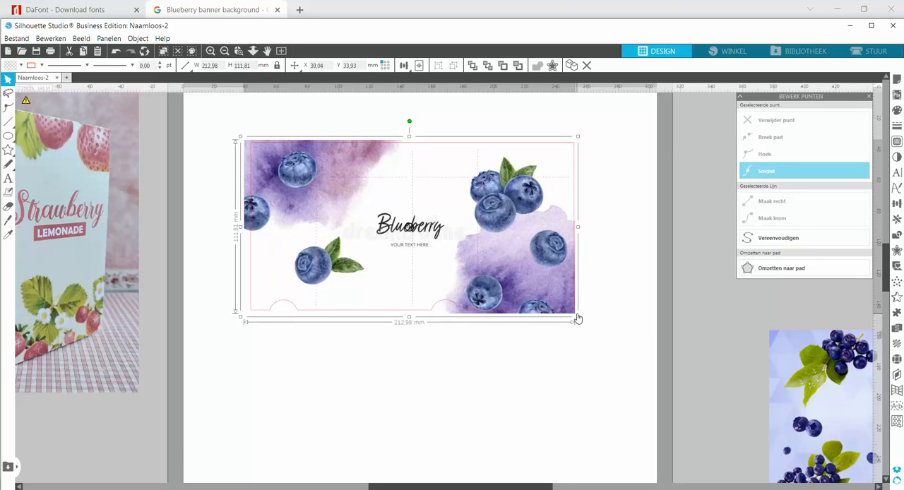
Nudge the watercolor banner over the box template to X 41.46, Y 33.62 mm
{"action": "key", "text": "Right"}
{"action": "key", "text": "Right"}
{"action": "key", "text": "Right"}
{"action": "key", "text": "Right"}
{"action": "key", "text": "Right"}
{"action": "key", "text": "Right"}
{"action": "key", "text": "Right"}
{"action": "key", "text": "Right"}
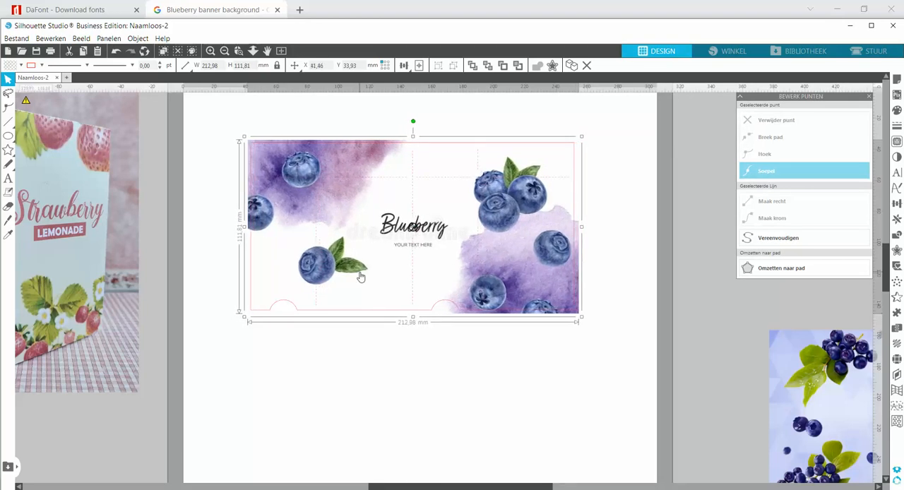
{"action": "key", "text": "Up"}
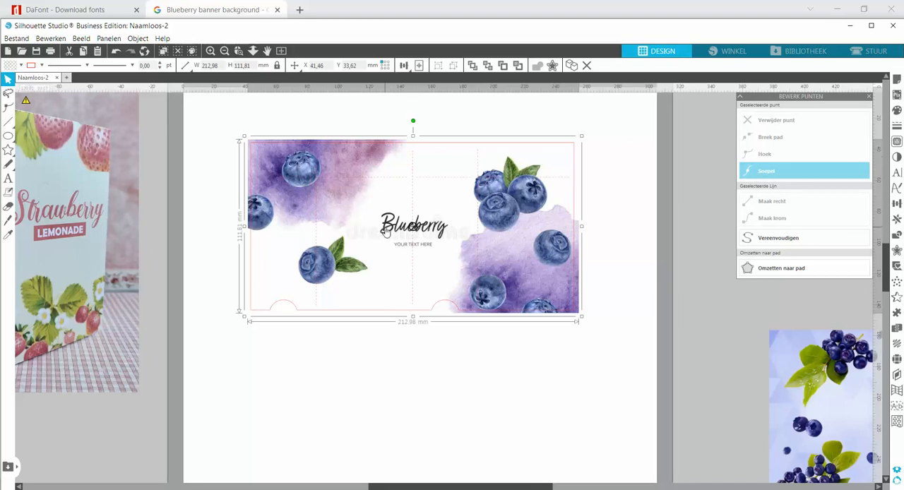
Move the watercolor banner below the template, then cut its central Blueberry lettering and watermark loose with the Eraser and delete that piece
{"action": "left_click_drag", "start_coordinate": [386, 231], "coordinate": [441, 421]}
{"action": "scroll", "coordinate": [426, 400], "scroll_direction": "down", "scroll_amount": 1}
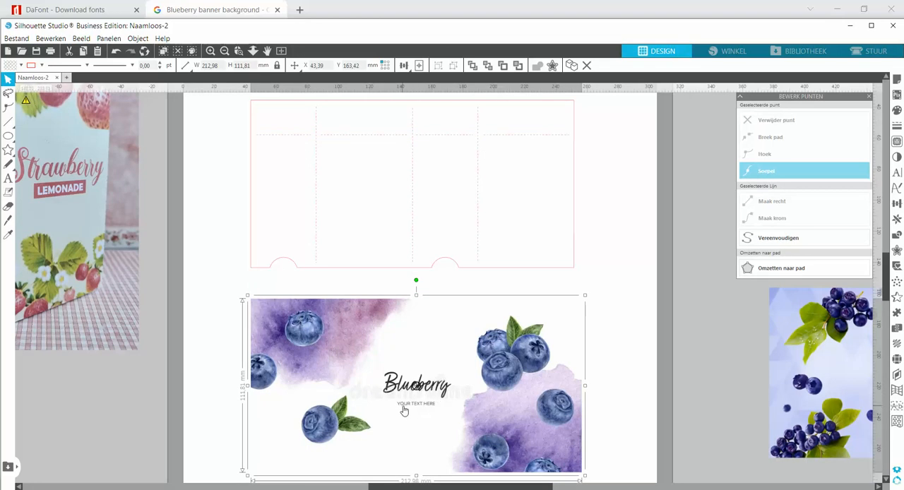
{"action": "left_click", "coordinate": [239, 54]}
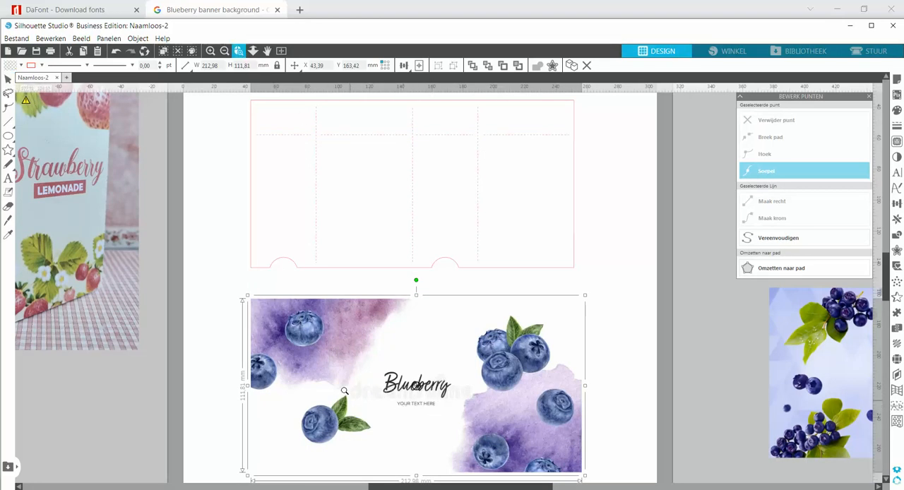
{"action": "left_click_drag", "start_coordinate": [418, 387], "coordinate": [531, 459]}
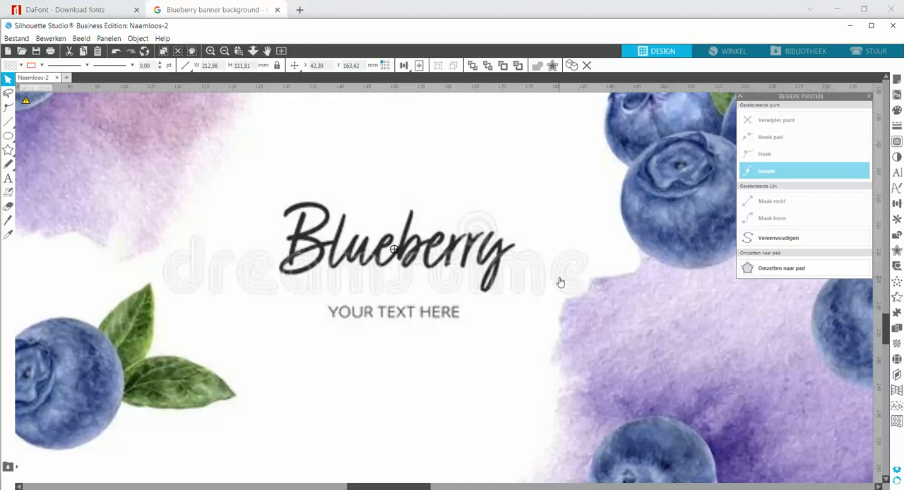
{"action": "left_click", "coordinate": [8, 206]}
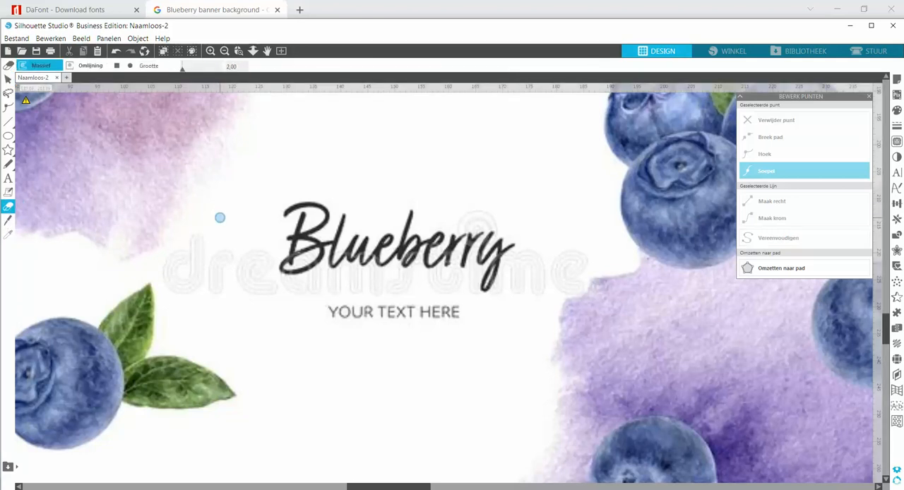
{"action": "mouse_move", "coordinate": [219, 218]}
{"action": "left_mouse_down"}
{"action": "mouse_move", "coordinate": [171, 253]}
{"action": "mouse_move", "coordinate": [161, 291]}
{"action": "mouse_move", "coordinate": [262, 317]}
{"action": "mouse_move", "coordinate": [407, 326]}
{"action": "mouse_move", "coordinate": [497, 318]}
{"action": "mouse_move", "coordinate": [580, 287]}
{"action": "mouse_move", "coordinate": [586, 269]}
{"action": "left_mouse_up"}
{"action": "mouse_move", "coordinate": [583, 230]}
{"action": "left_mouse_down"}
{"action": "mouse_move", "coordinate": [563, 205]}
{"action": "mouse_move", "coordinate": [511, 179]}
{"action": "mouse_move", "coordinate": [397, 160]}
{"action": "mouse_move", "coordinate": [263, 195]}
{"action": "left_mouse_up"}
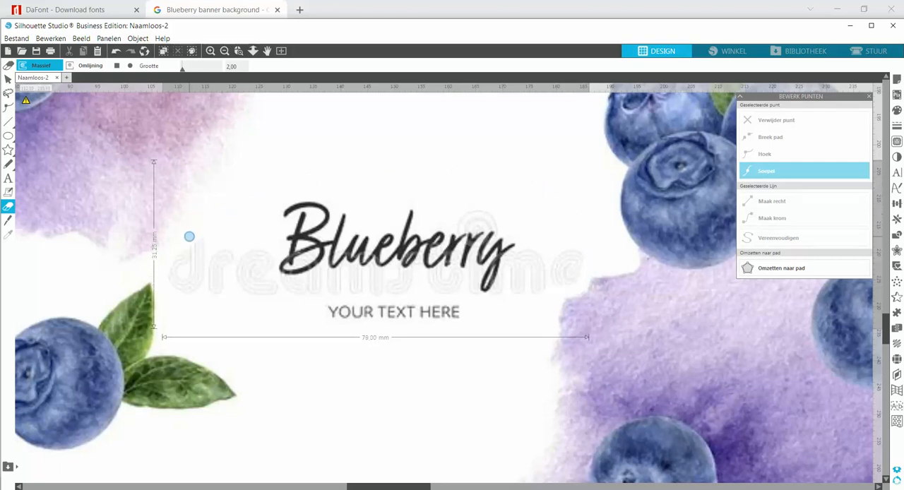
{"action": "left_click_drag", "start_coordinate": [188, 241], "coordinate": [204, 265]}
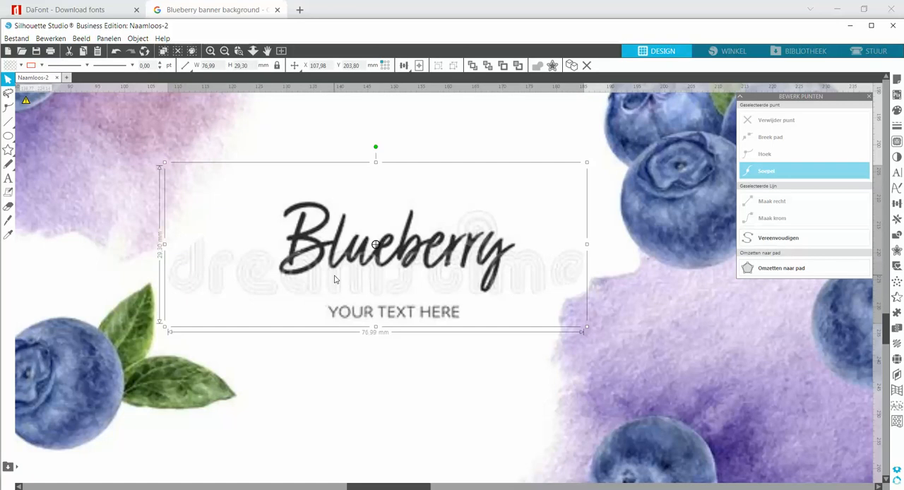
{"action": "key", "text": "Delete"}
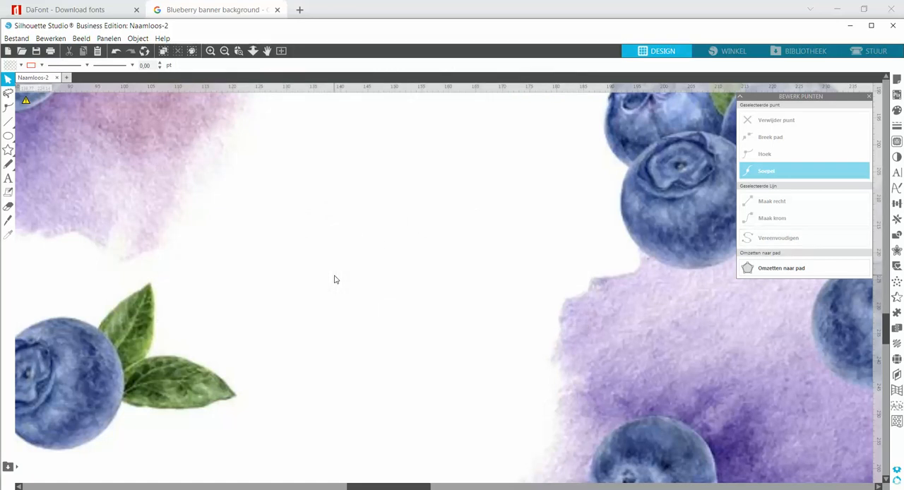
Move the watercolor banner off the page to the empty area beneath the strawberry box photo
{"action": "left_click", "coordinate": [224, 51]}
{"action": "left_click", "coordinate": [224, 50]}
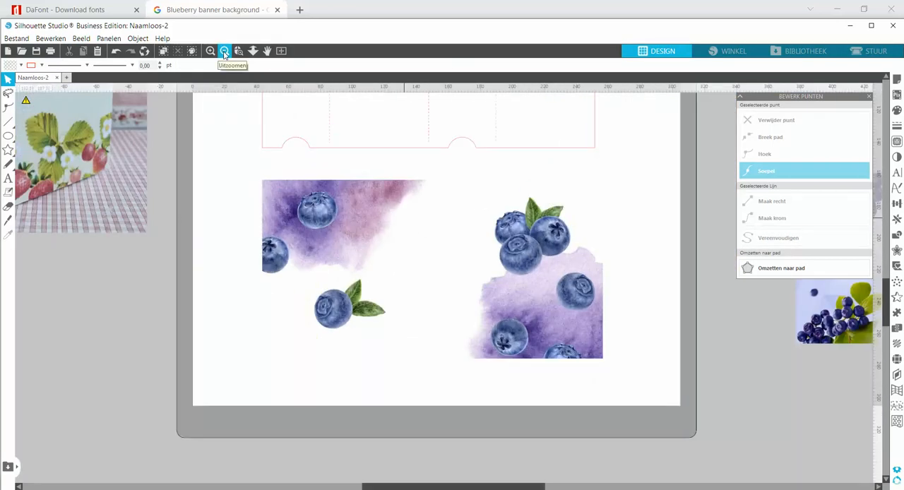
{"action": "left_click", "coordinate": [224, 51]}
{"action": "left_click", "coordinate": [224, 51]}
{"action": "left_click_drag", "start_coordinate": [447, 309], "coordinate": [247, 323]}
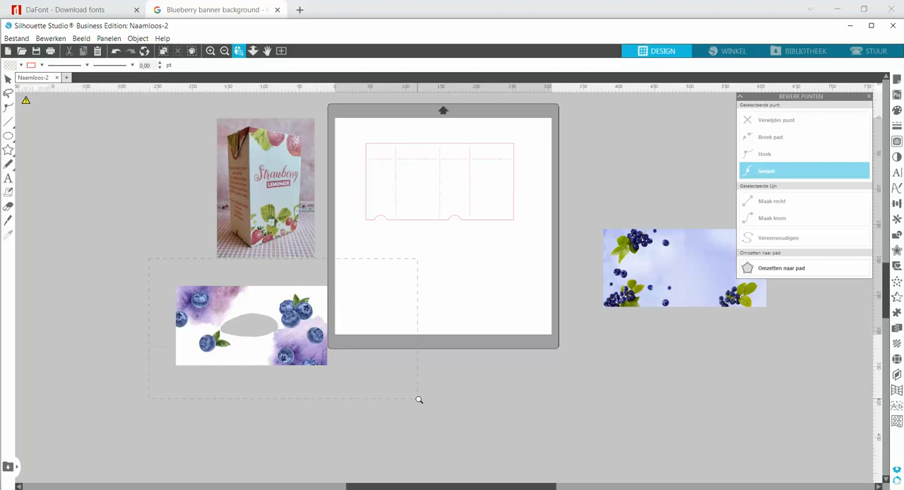
Draw an ellipse about 111 × 53 mm that fully covers the hole in the banner
{"action": "left_click_drag", "start_coordinate": [419, 399], "coordinate": [419, 401]}
{"action": "left_click", "coordinate": [8, 136]}
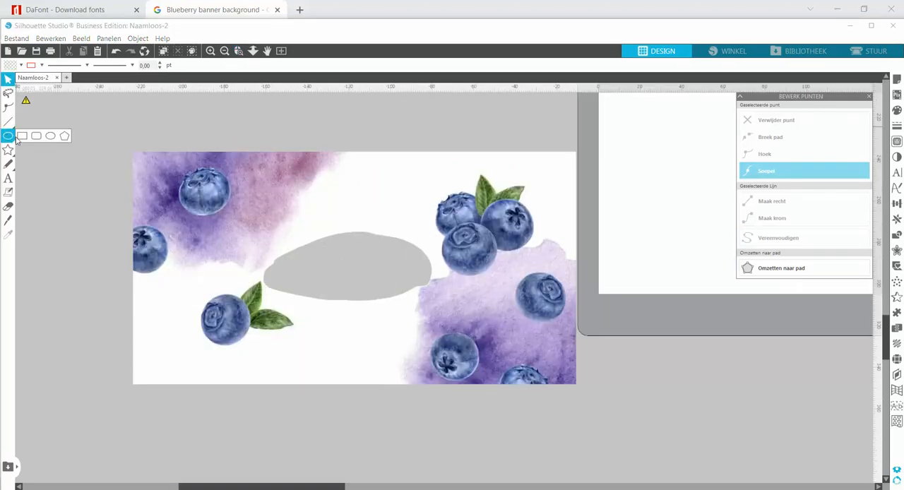
{"action": "left_click", "coordinate": [50, 136]}
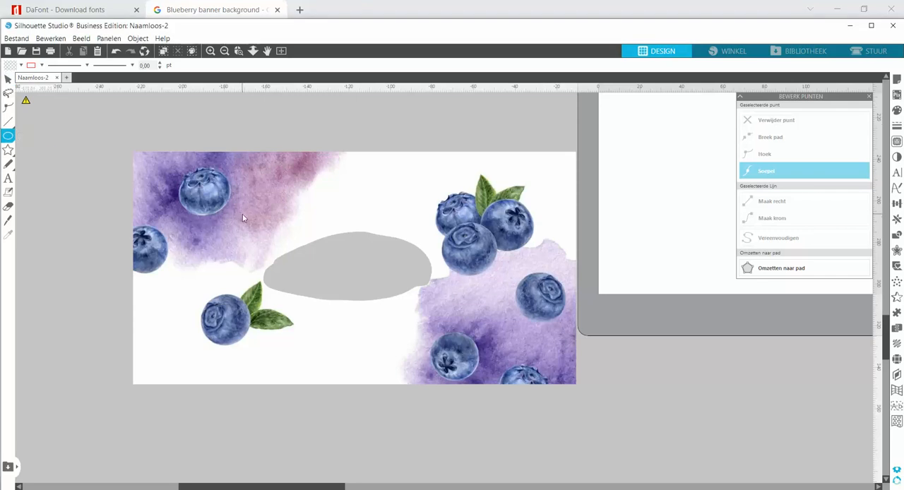
{"action": "left_click_drag", "start_coordinate": [243, 216], "coordinate": [477, 327]}
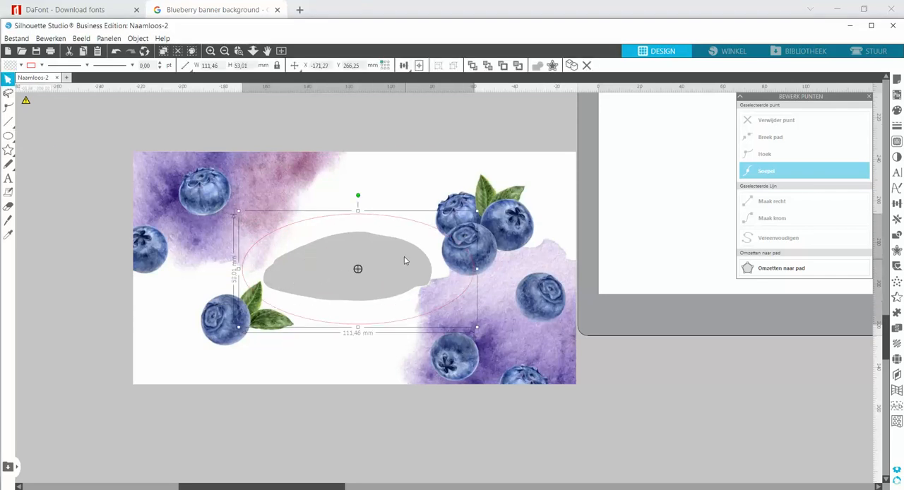
Fill the ellipse with a light lilac (EBDBF6) sampled from the banner's watercolor patch
{"action": "left_click", "coordinate": [897, 111]}
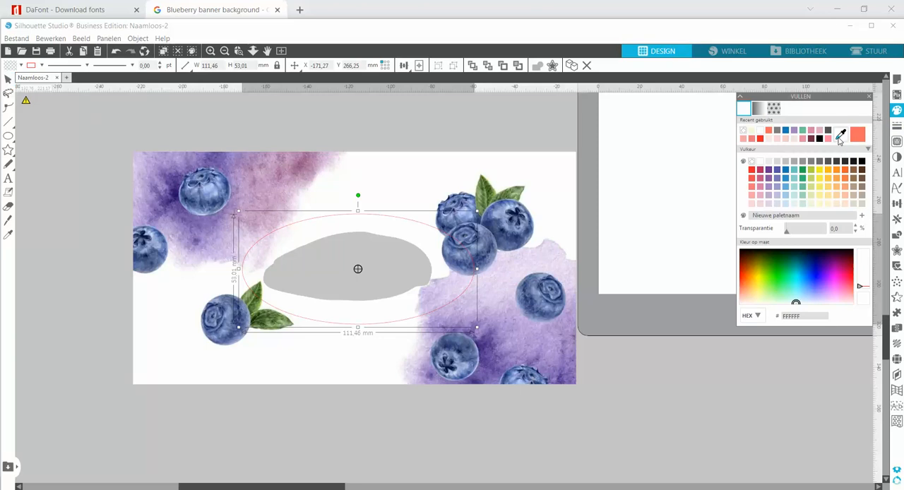
{"action": "left_click", "coordinate": [839, 137]}
{"action": "left_click", "coordinate": [500, 286]}
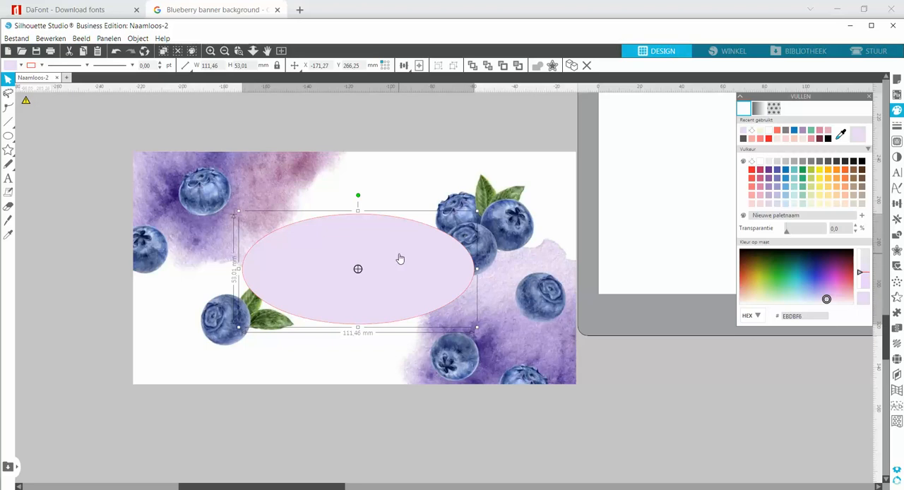
Send the ellipse behind the banner and fill it with the white (FFFFFF) sampled from the banner's background
{"action": "right_click", "coordinate": [455, 266]}
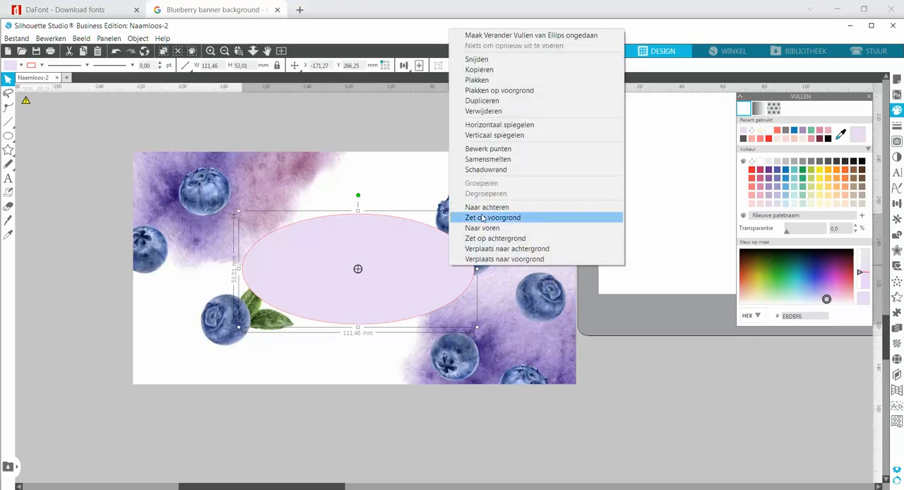
{"action": "left_click", "coordinate": [485, 207]}
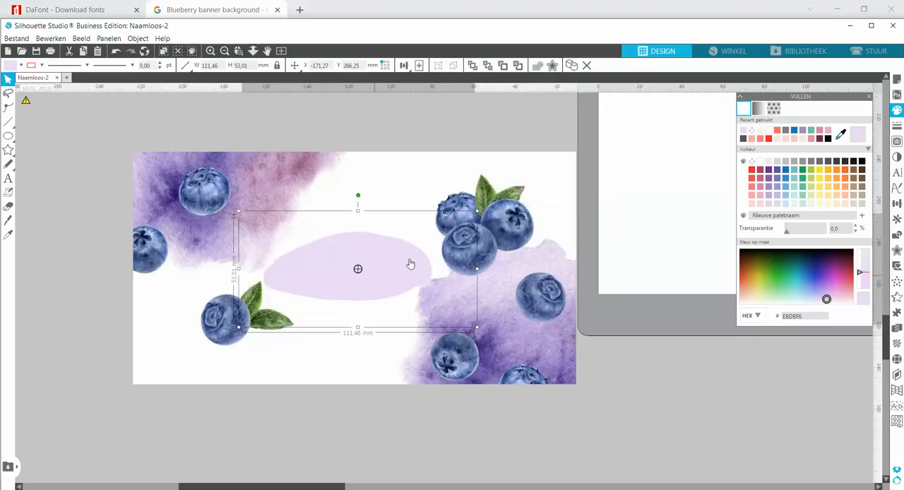
{"action": "scroll", "coordinate": [375, 271], "scroll_direction": "up", "scroll_amount": 1}
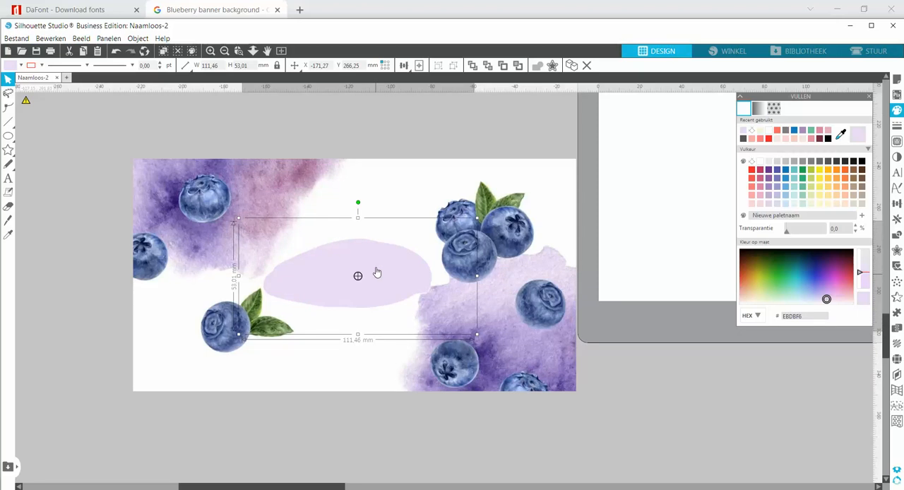
{"action": "left_click", "coordinate": [840, 135]}
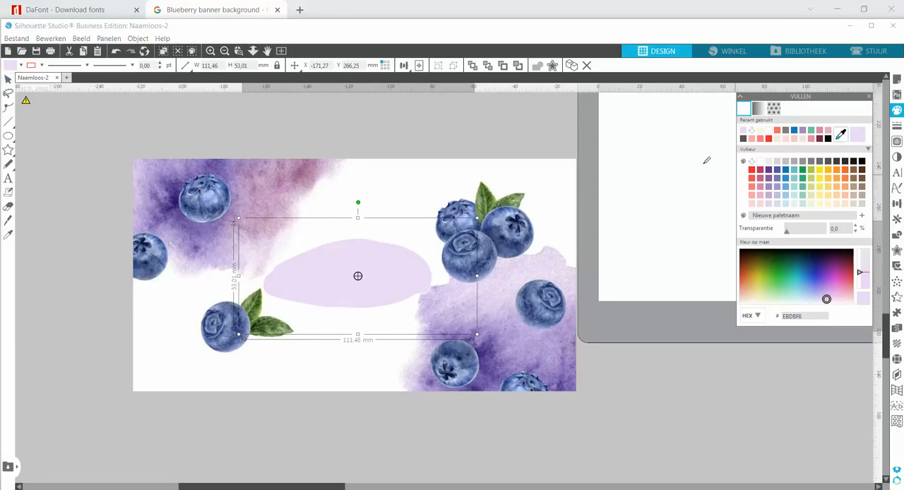
{"action": "left_click", "coordinate": [404, 189]}
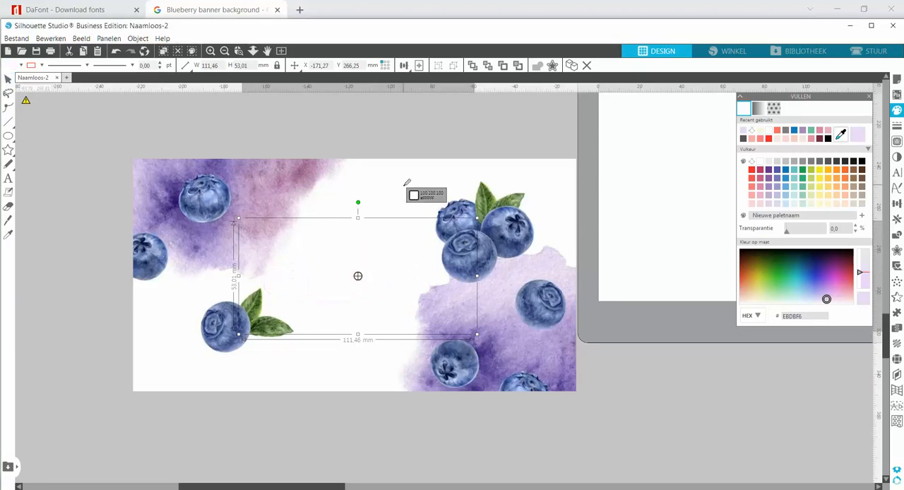
Group the banner with the ellipse behind it and move the group back onto the box template
{"action": "left_click", "coordinate": [386, 486]}
{"action": "left_click", "coordinate": [225, 51]}
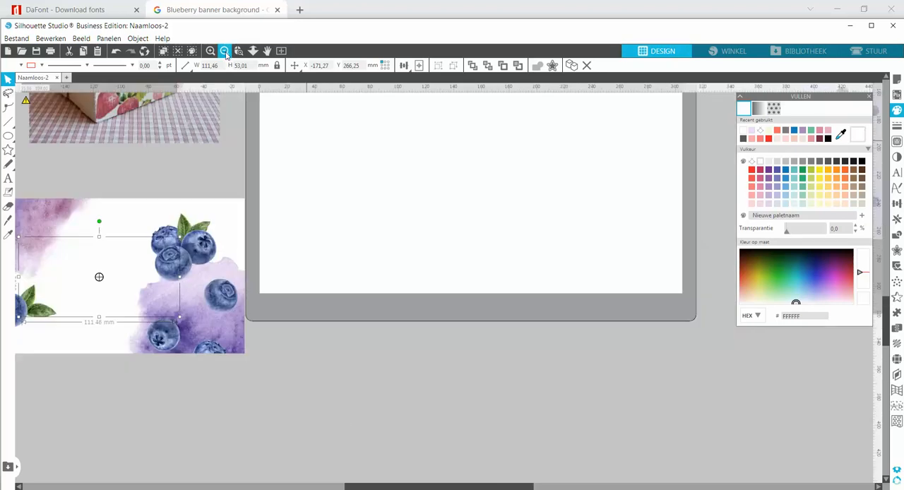
{"action": "left_click", "coordinate": [225, 51]}
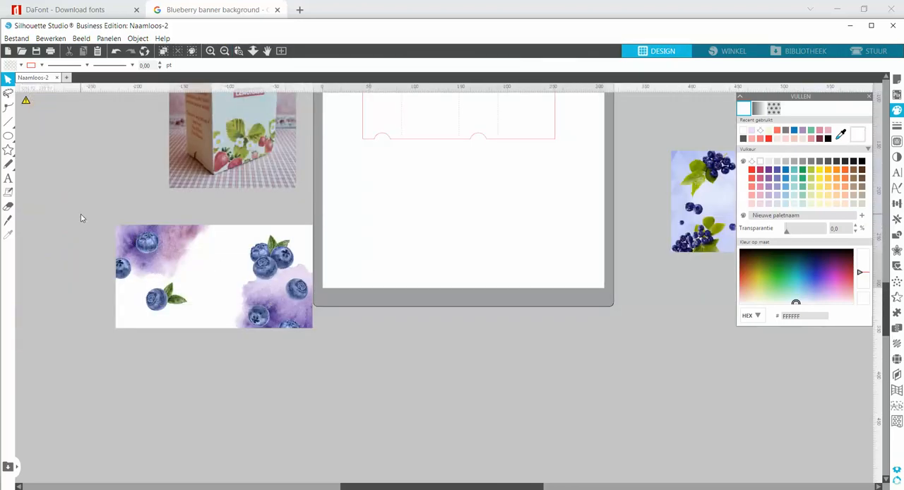
{"action": "left_click_drag", "start_coordinate": [80, 215], "coordinate": [306, 346]}
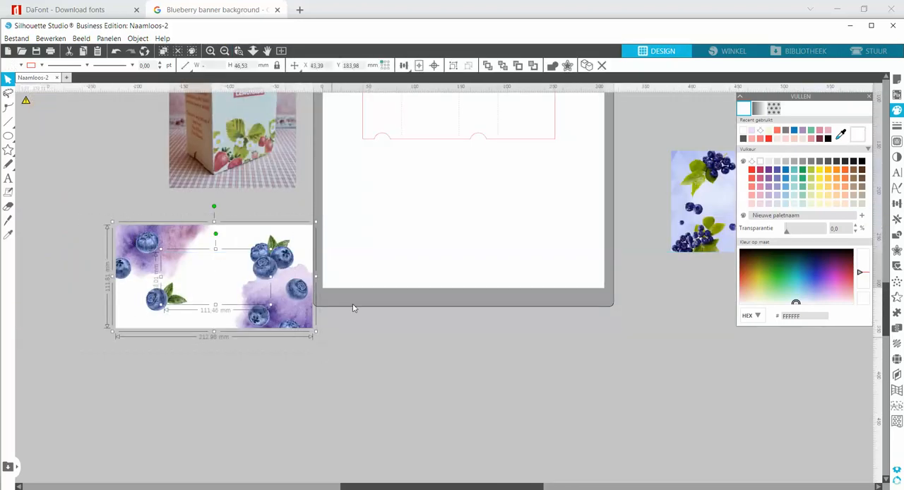
{"action": "left_click", "coordinate": [452, 66]}
{"action": "left_click_drag", "start_coordinate": [298, 291], "coordinate": [535, 242]}
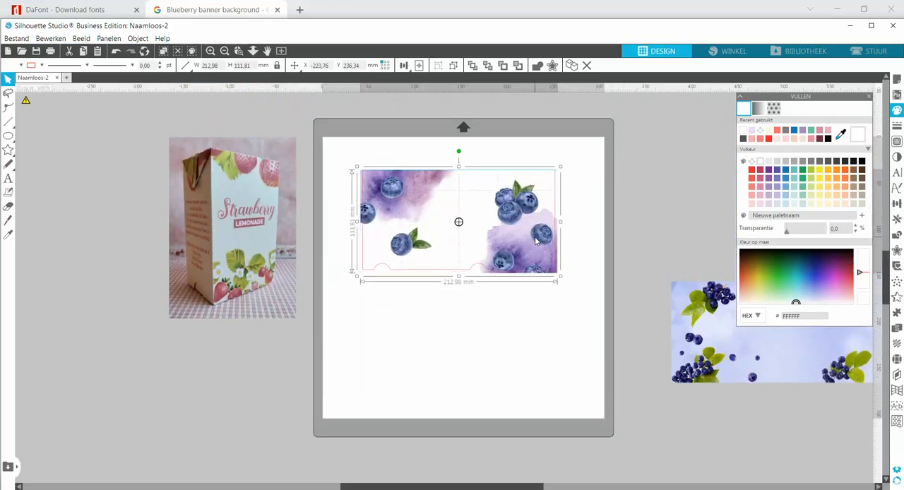
Nudge the grouped banner to X 42.69, Y 34.34 mm so it covers the template outline on all sides
{"action": "left_click", "coordinate": [228, 51]}
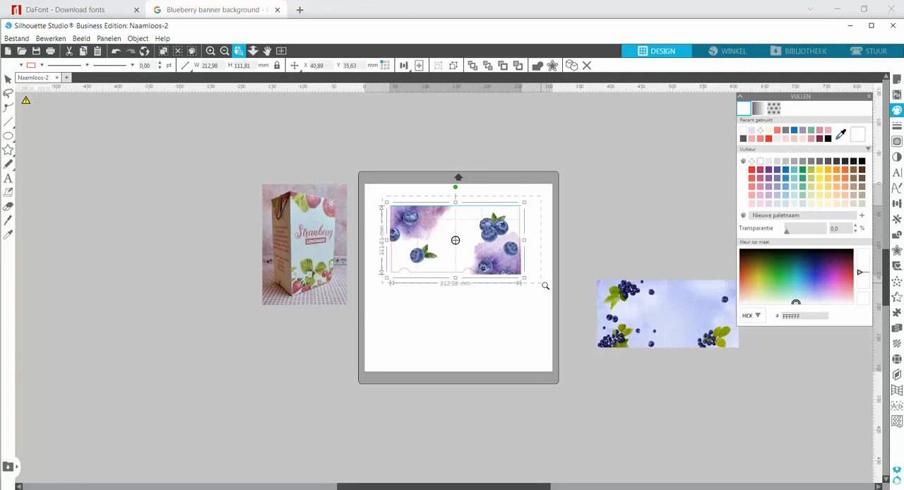
{"action": "left_click_drag", "start_coordinate": [545, 285], "coordinate": [547, 287]}
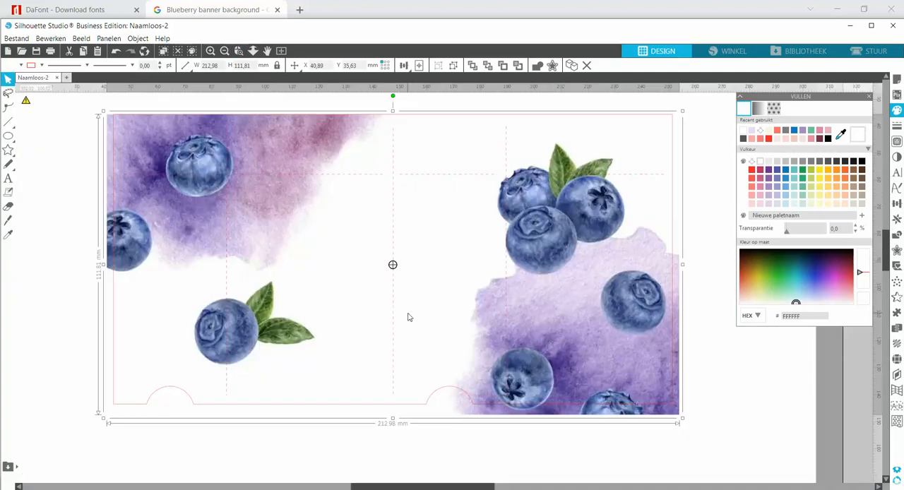
{"action": "key", "text": "Up"}
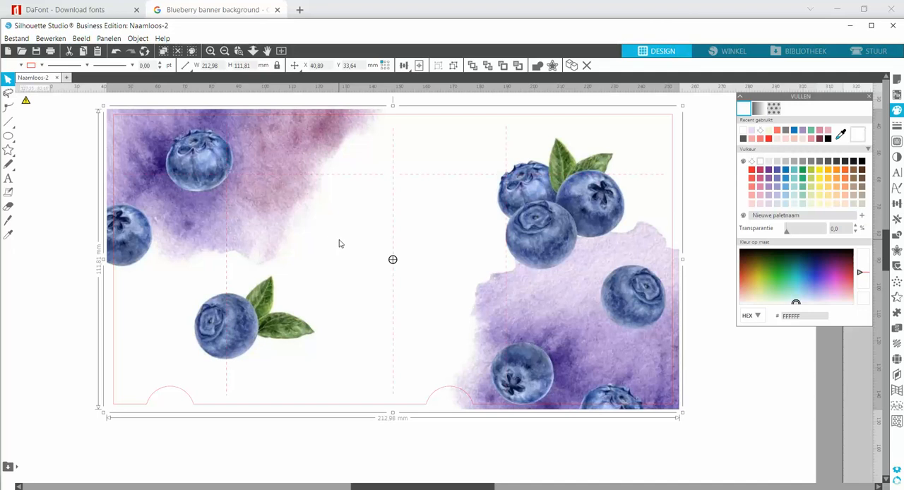
{"action": "key", "text": "Down"}
{"action": "key", "text": "Right"}
{"action": "key", "text": "Right"}
{"action": "key", "text": "Right"}
{"action": "key", "text": "Down"}
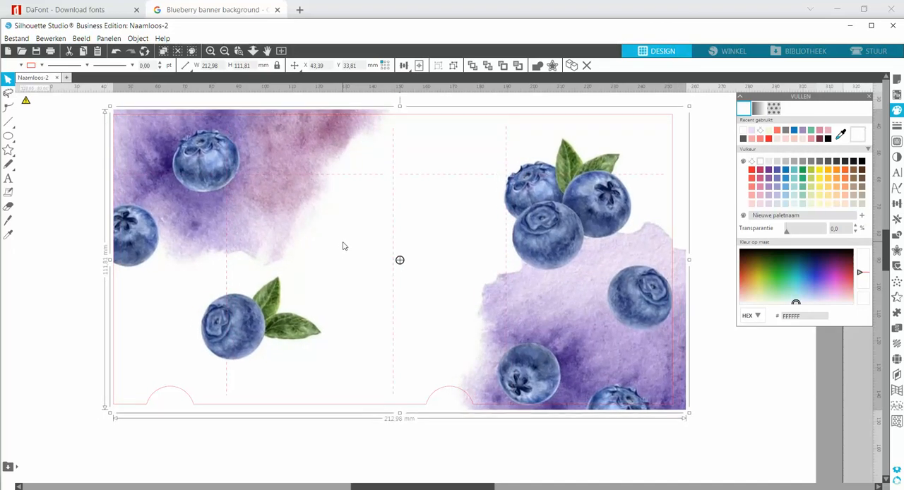
{"action": "key", "text": "Left"}
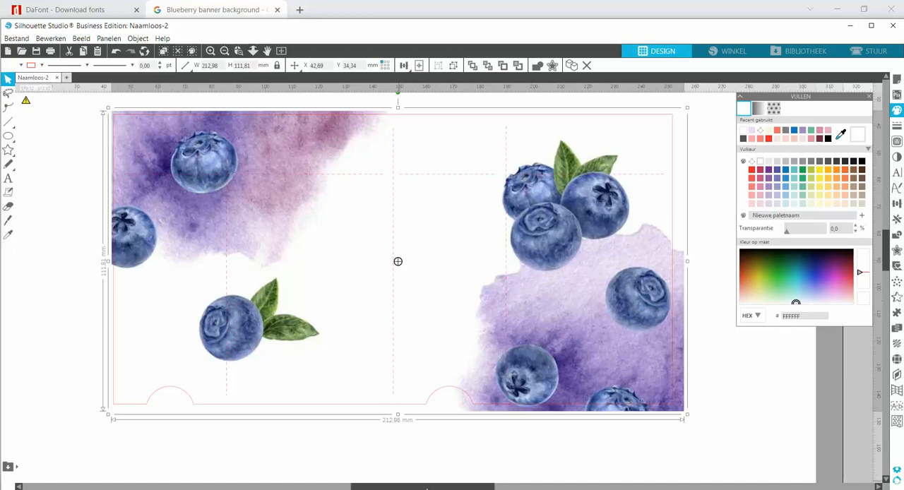
Add the text "Ingredients :" on the white panel beside the cluster of three blueberries
{"action": "left_click_drag", "start_coordinate": [426, 487], "coordinate": [236, 463]}
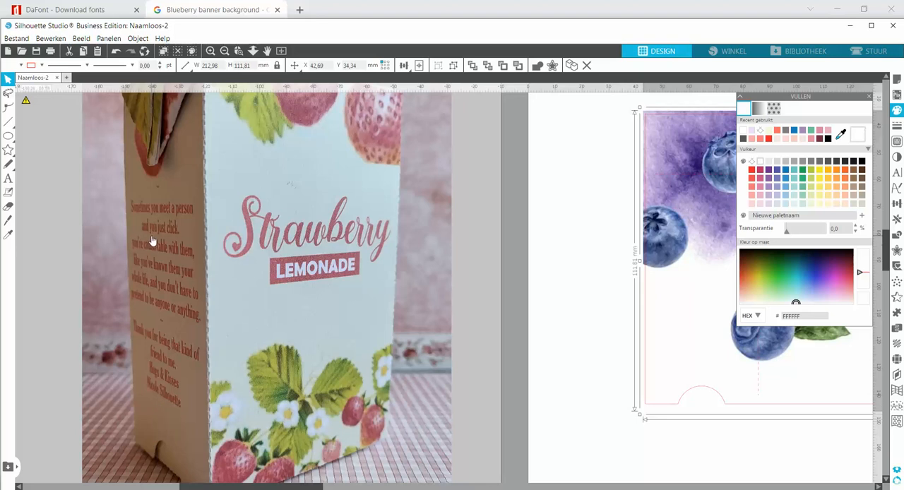
{"action": "left_click_drag", "start_coordinate": [314, 487], "coordinate": [498, 428]}
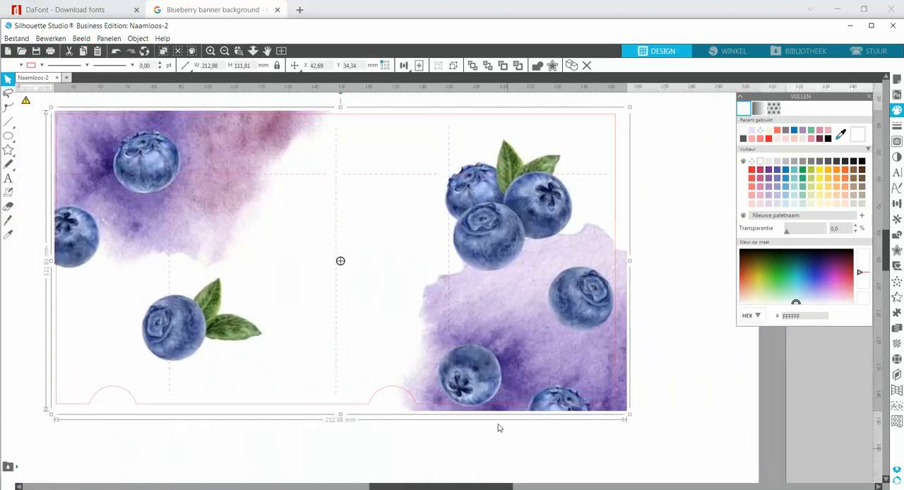
{"action": "left_click", "coordinate": [8, 180]}
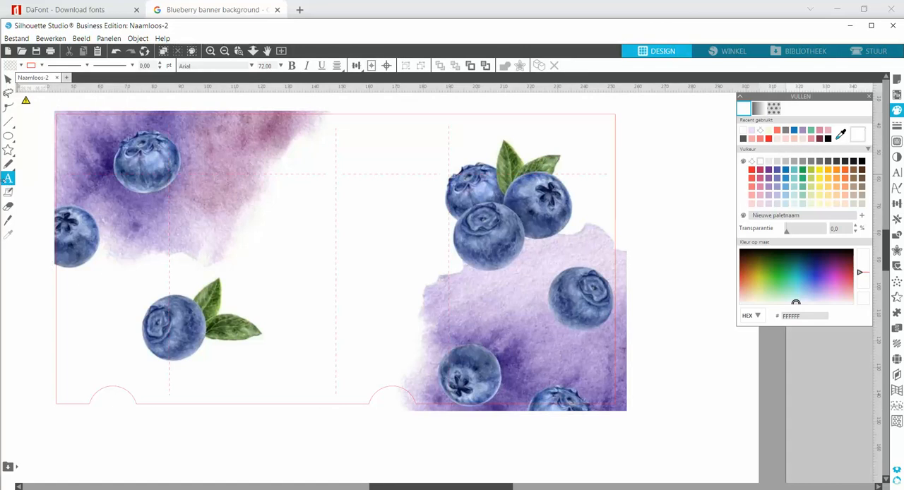
{"action": "left_click", "coordinate": [343, 206]}
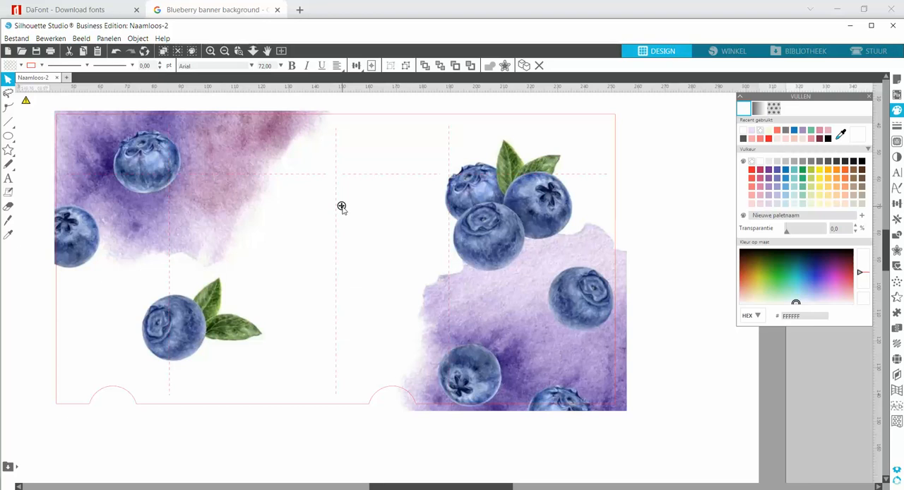
{"action": "type", "text": "In"}
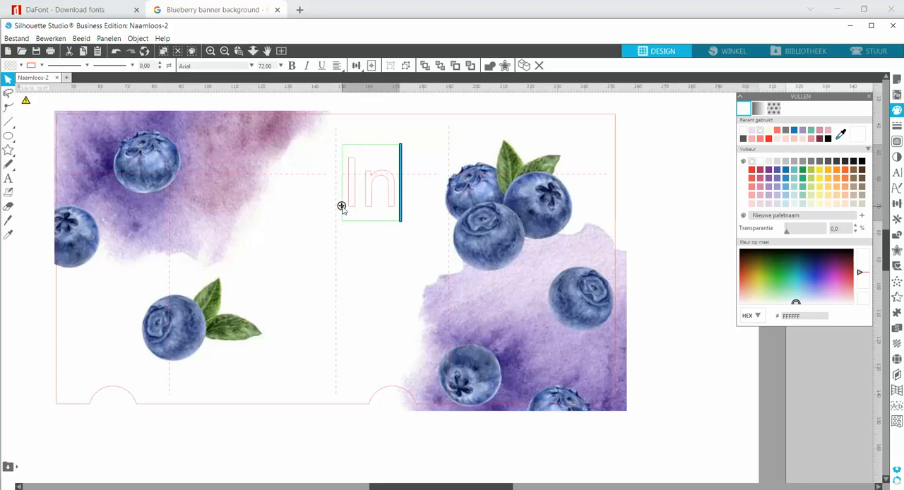
{"action": "type", "text": "gredie"}
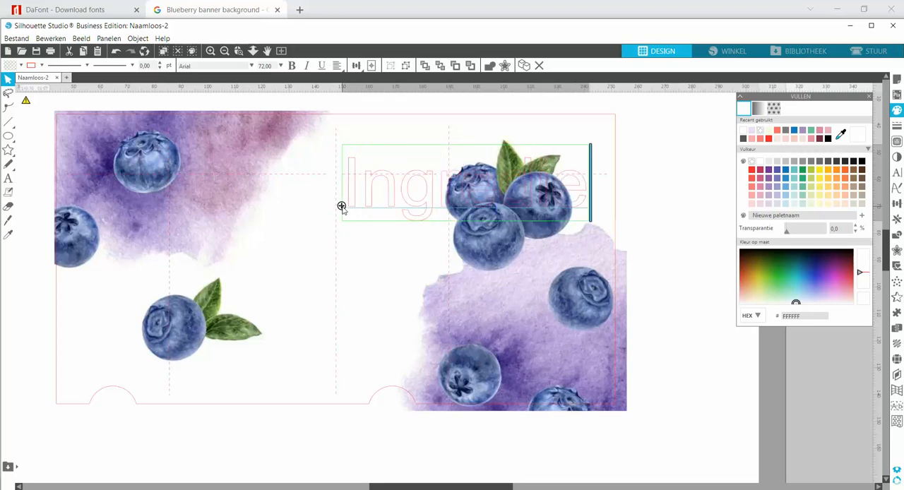
{"action": "type", "text": "nts :"}
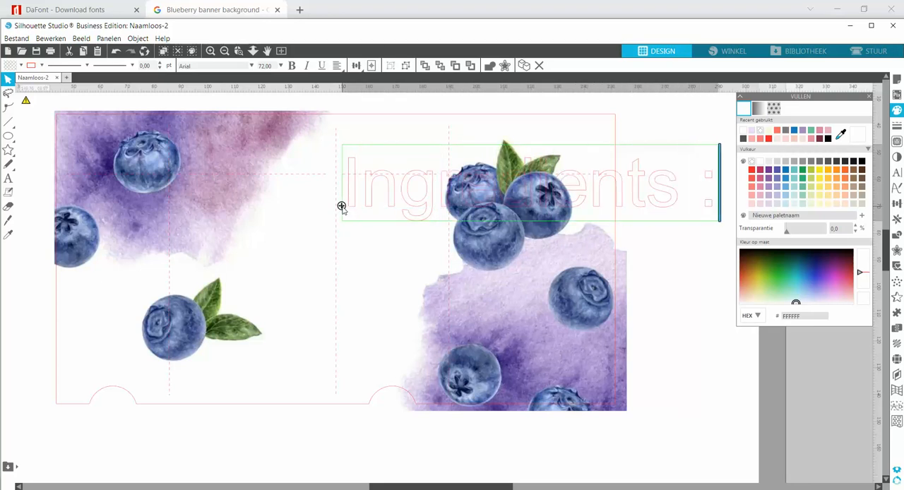
Shrink the "Ingredients :" text to about 15.9 mm wide, fitting it near the top of the white panel
{"action": "left_click", "coordinate": [699, 252]}
{"action": "left_click", "coordinate": [675, 206]}
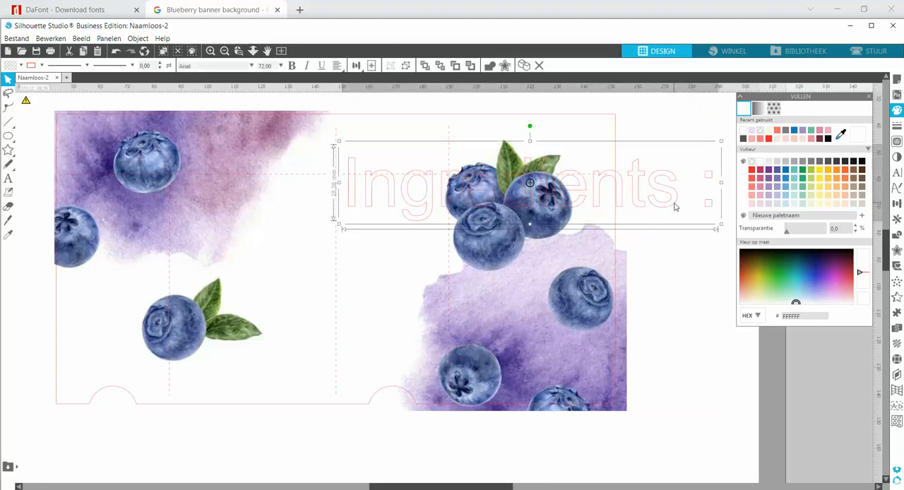
{"action": "left_click_drag", "start_coordinate": [722, 140], "coordinate": [375, 195]}
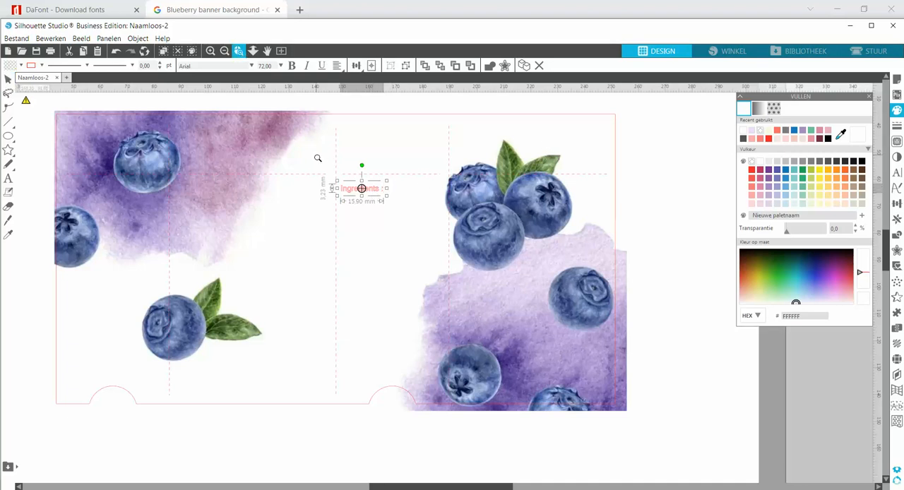
Colour the "Ingredients :" text's fill and outline with a light lilac (DECFEA) sampled from the watercolor patch
{"action": "left_click_drag", "start_coordinate": [481, 337], "coordinate": [481, 338]}
{"action": "left_click", "coordinate": [387, 152]}
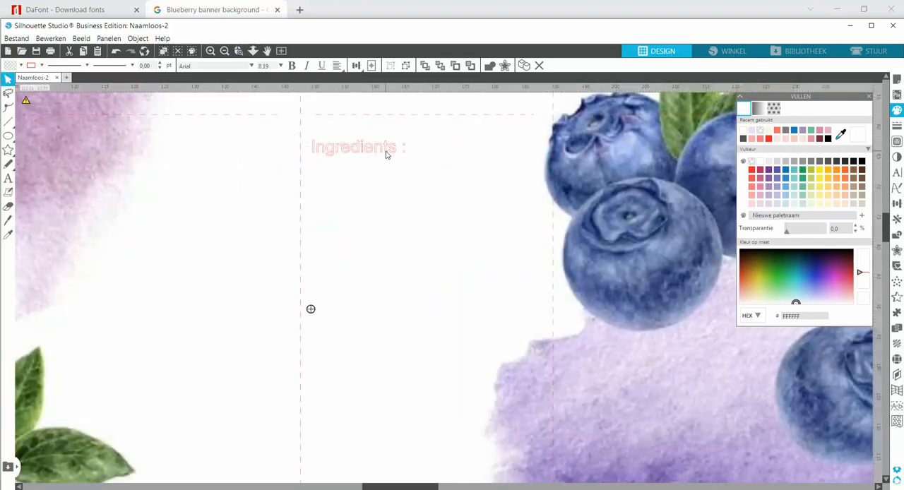
{"action": "left_click", "coordinate": [387, 147]}
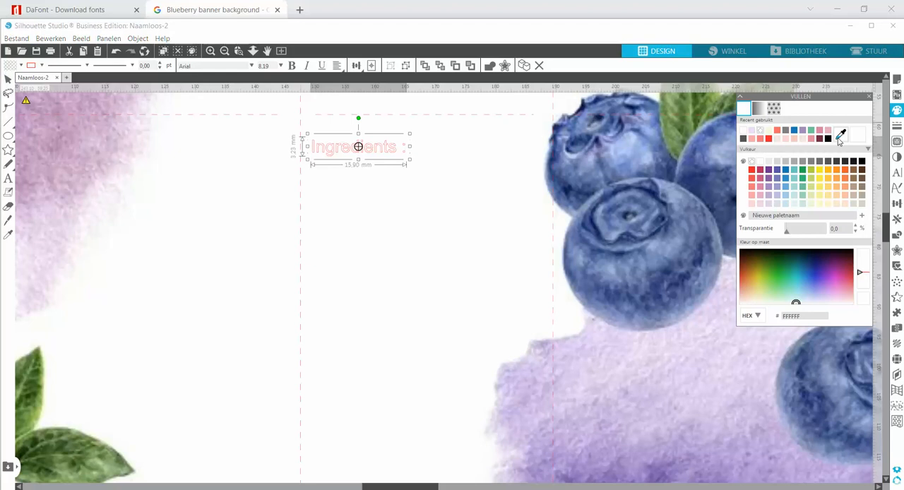
{"action": "left_click", "coordinate": [603, 369]}
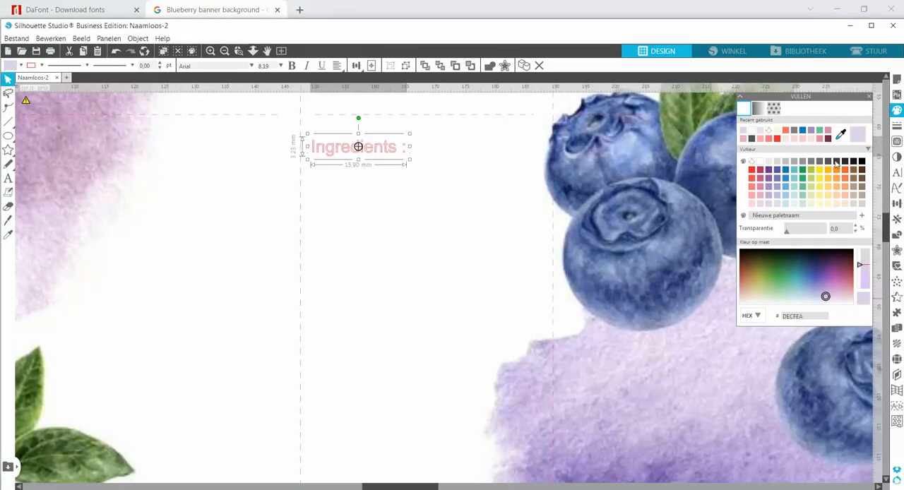
{"action": "left_click", "coordinate": [897, 127]}
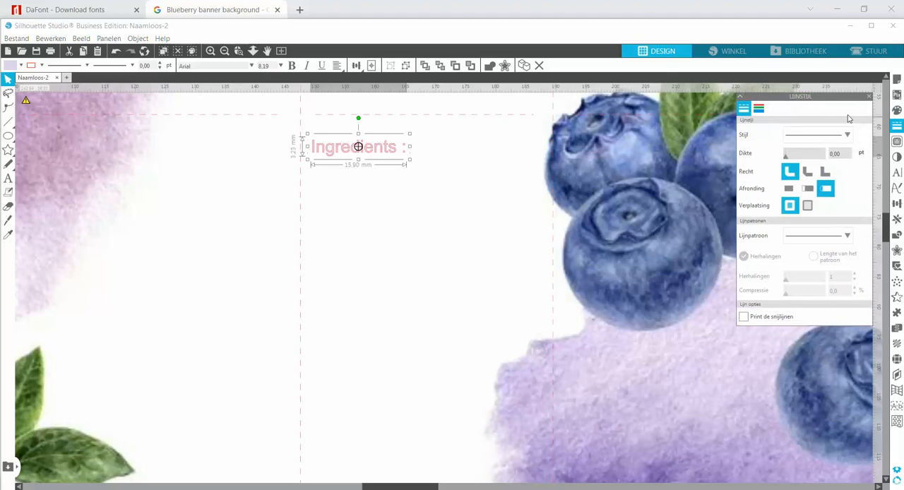
{"action": "left_click", "coordinate": [758, 109]}
{"action": "left_click", "coordinate": [743, 134]}
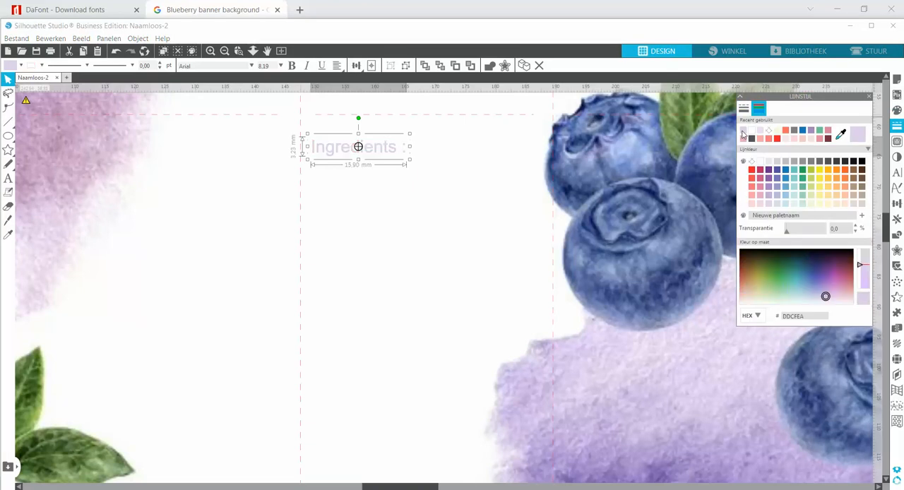
{"action": "left_click", "coordinate": [298, 267]}
Recolour the text's outline and fill with a dark blue (263367) sampled from a blueberry
{"action": "left_click", "coordinate": [363, 157]}
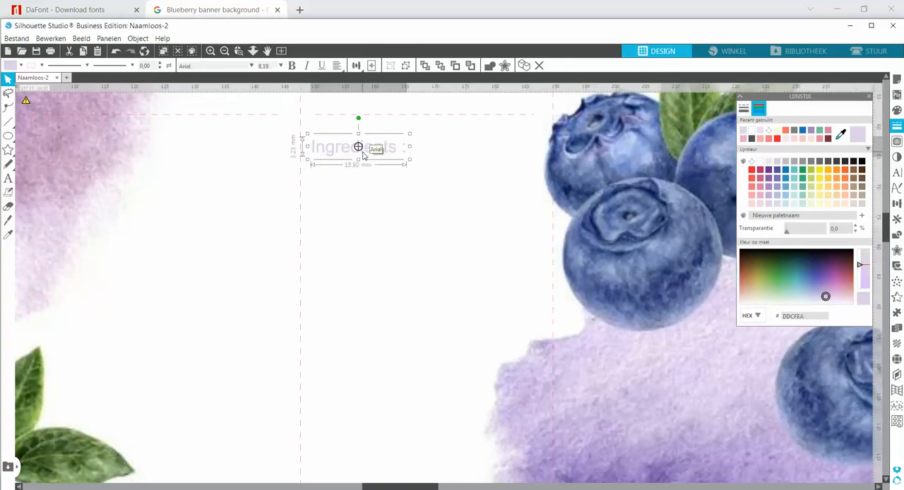
{"action": "left_click", "coordinate": [840, 136]}
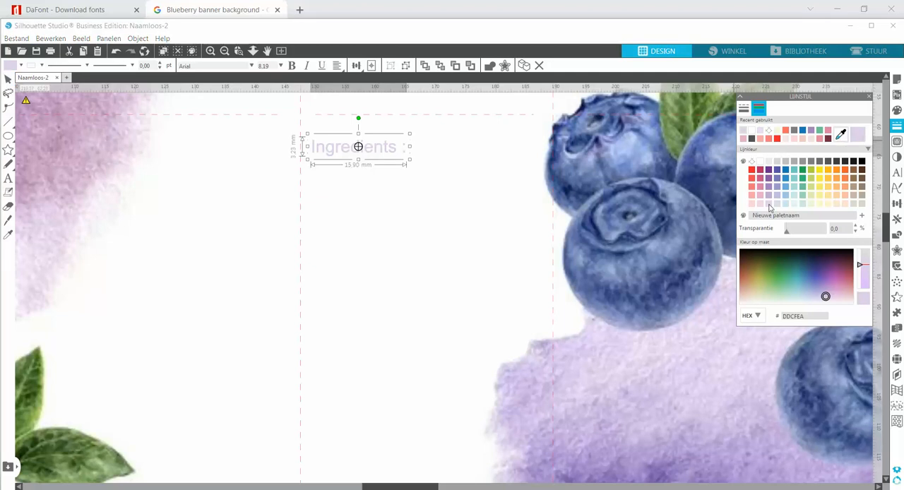
{"action": "left_click", "coordinate": [695, 260]}
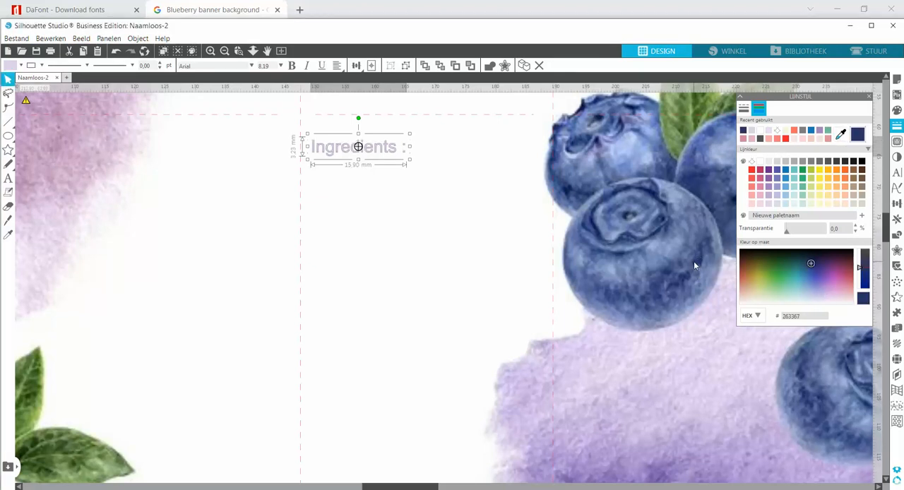
{"action": "left_click", "coordinate": [898, 111]}
{"action": "left_click", "coordinate": [744, 131]}
{"action": "left_click", "coordinate": [425, 205]}
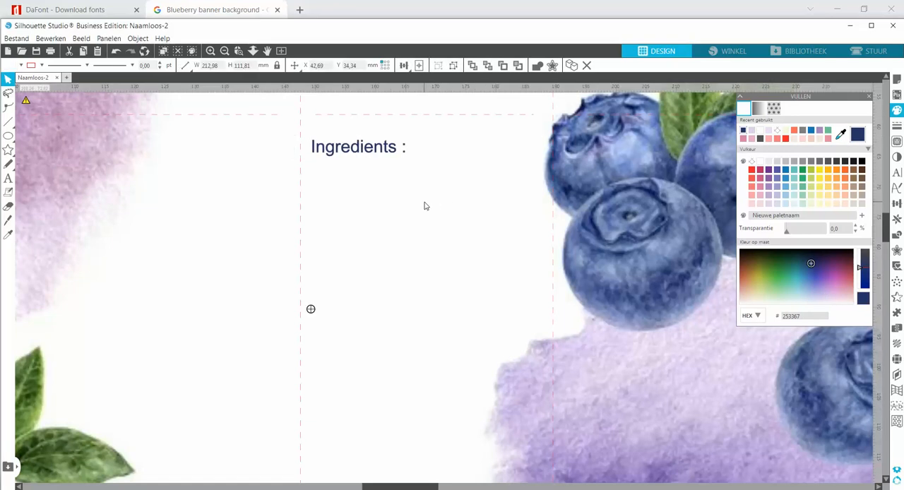
Change the text's fill and outline to the green (6F8C56) sampled from a blueberry leaf
{"action": "left_click", "coordinate": [223, 51]}
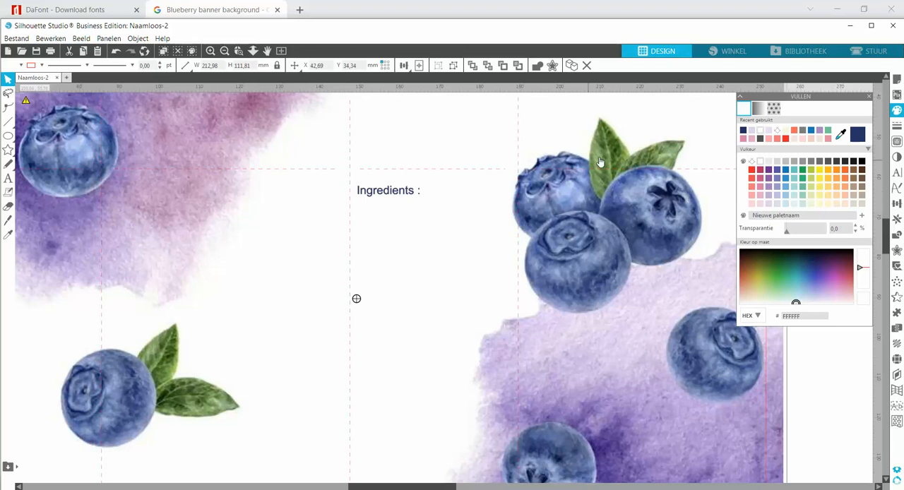
{"action": "left_click", "coordinate": [407, 198]}
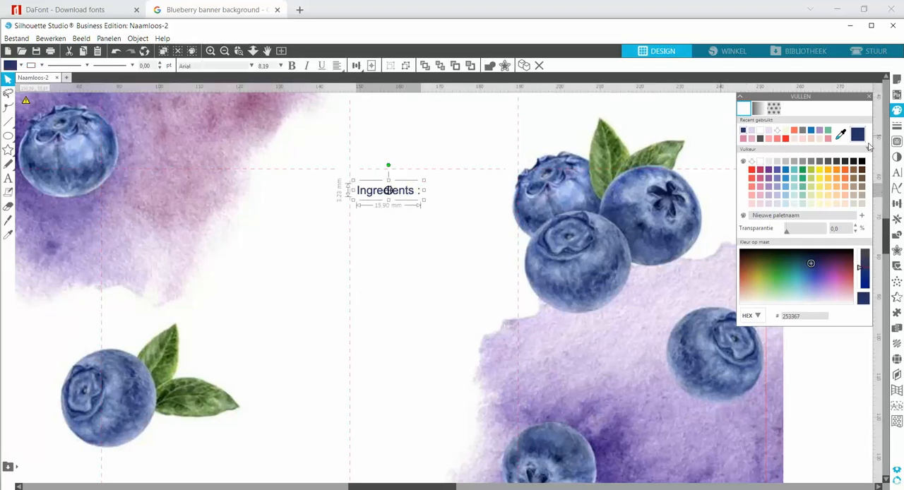
{"action": "left_click", "coordinate": [839, 137]}
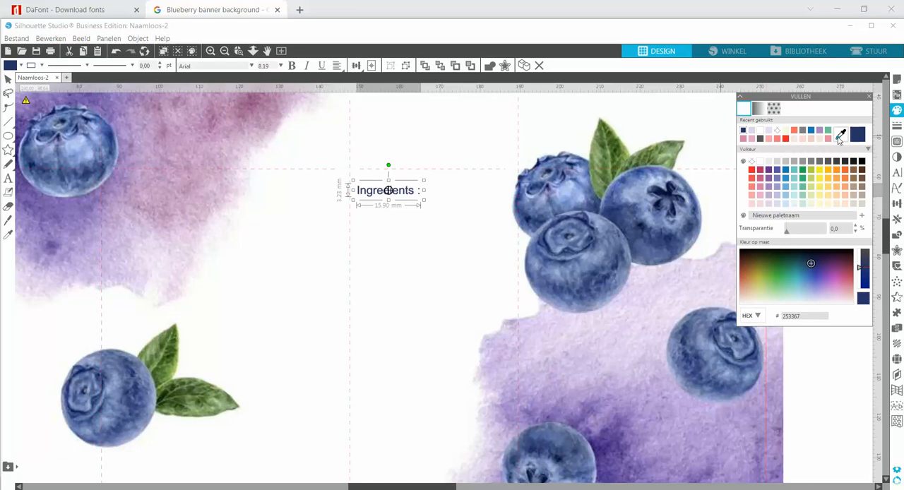
{"action": "left_click", "coordinate": [602, 152]}
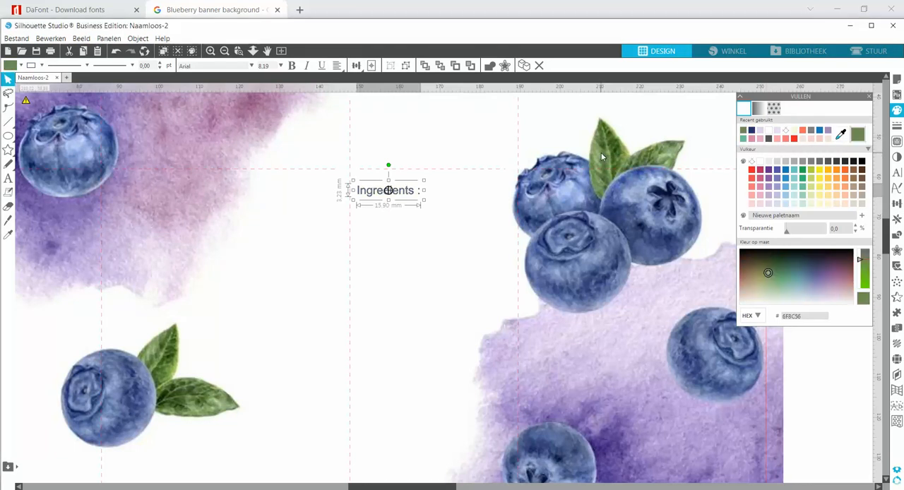
{"action": "left_click", "coordinate": [896, 126]}
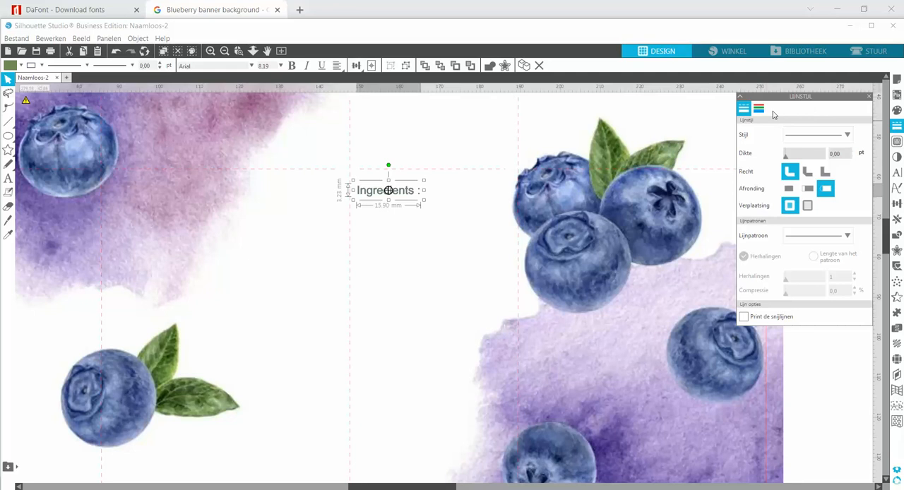
{"action": "left_click", "coordinate": [758, 108]}
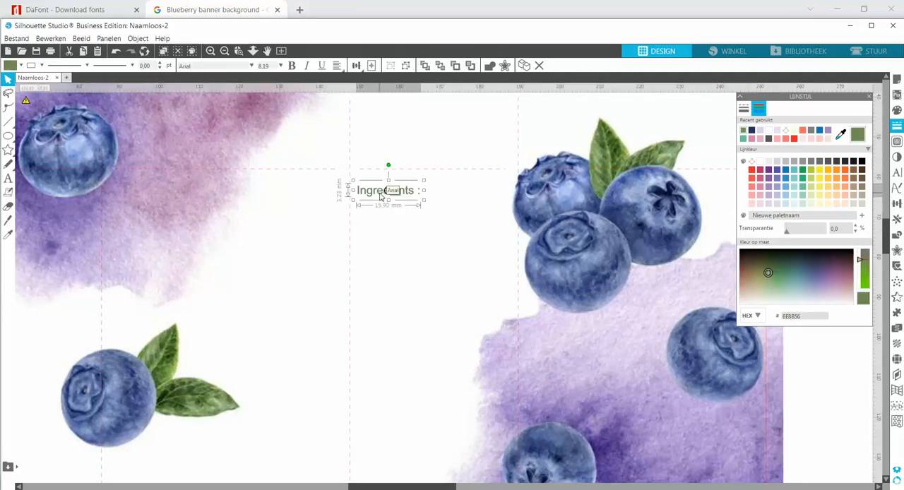
Nudge the "Ingredients :" text slightly upward within its panel
{"action": "key", "text": "Up"}
{"action": "key", "text": "Up"}
{"action": "key", "text": "Up"}
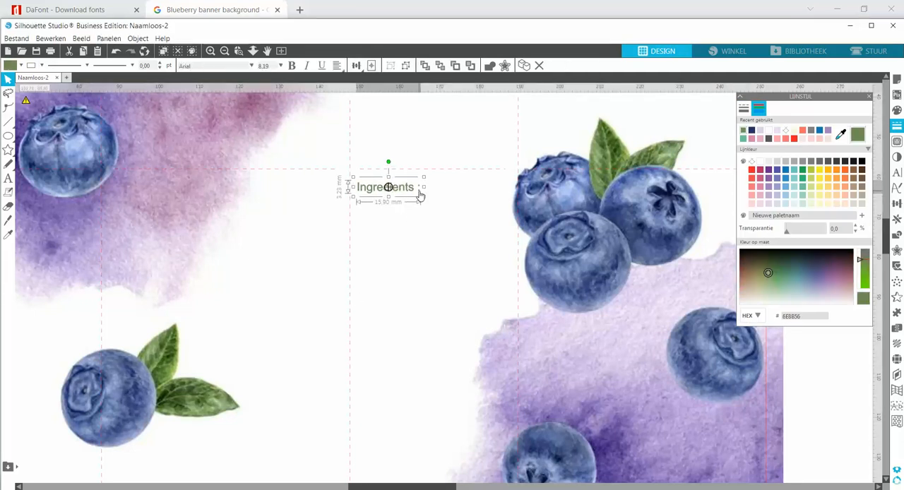
Try the Albertyne font on the whole "Ingredients :" text, and set its font to Adobe Naskh
{"action": "left_click", "coordinate": [449, 216]}
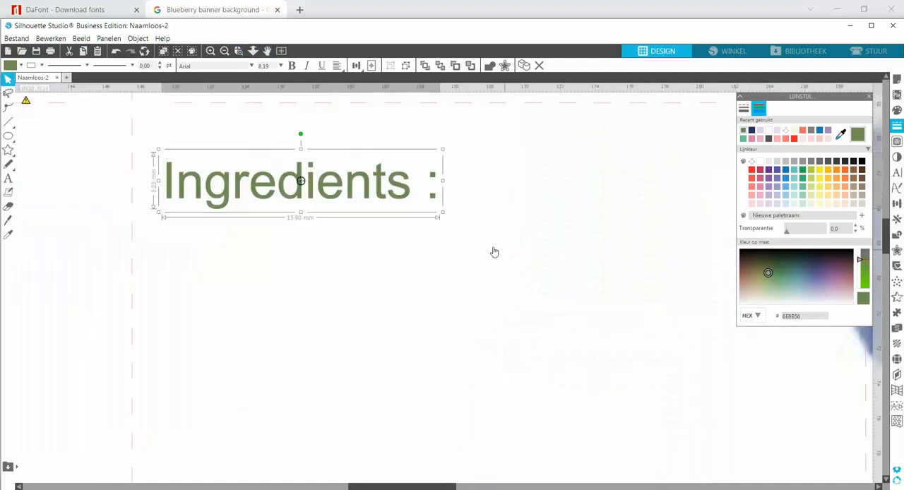
{"action": "double_click", "coordinate": [435, 202]}
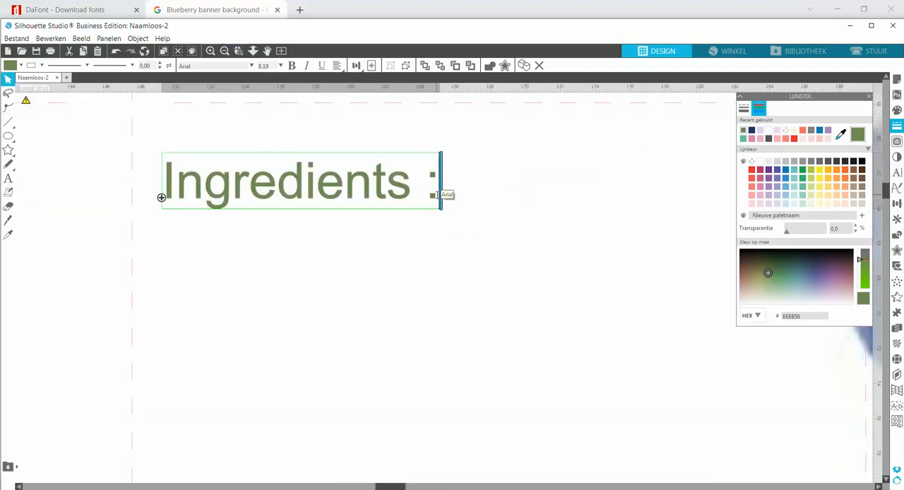
{"action": "left_click_drag", "start_coordinate": [438, 199], "coordinate": [162, 185]}
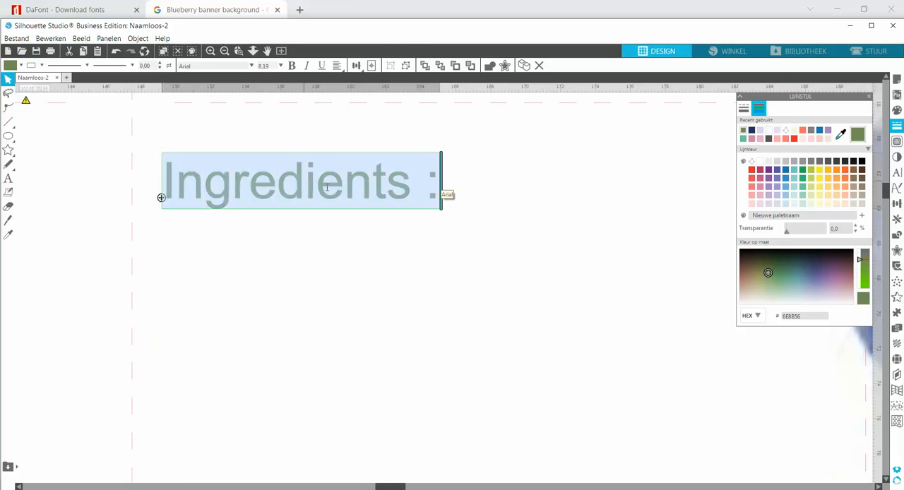
{"action": "left_click", "coordinate": [897, 172]}
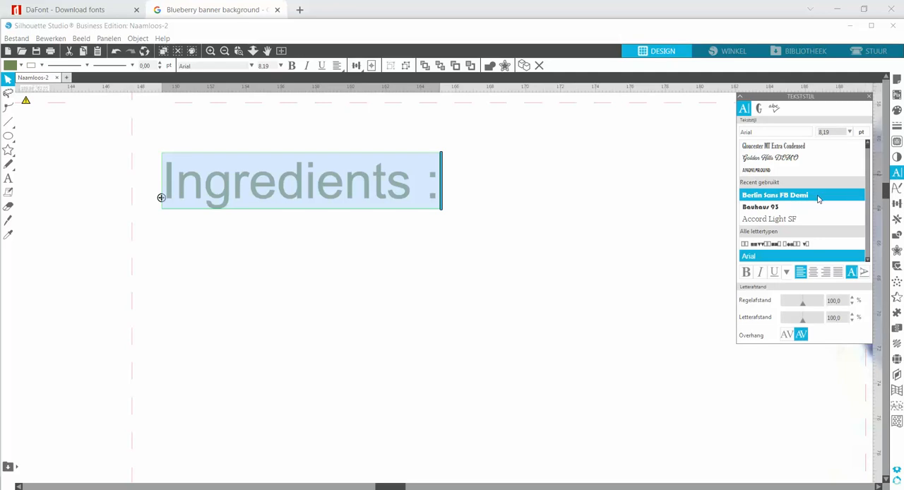
{"action": "scroll", "coordinate": [787, 226], "scroll_direction": "down", "scroll_amount": 4}
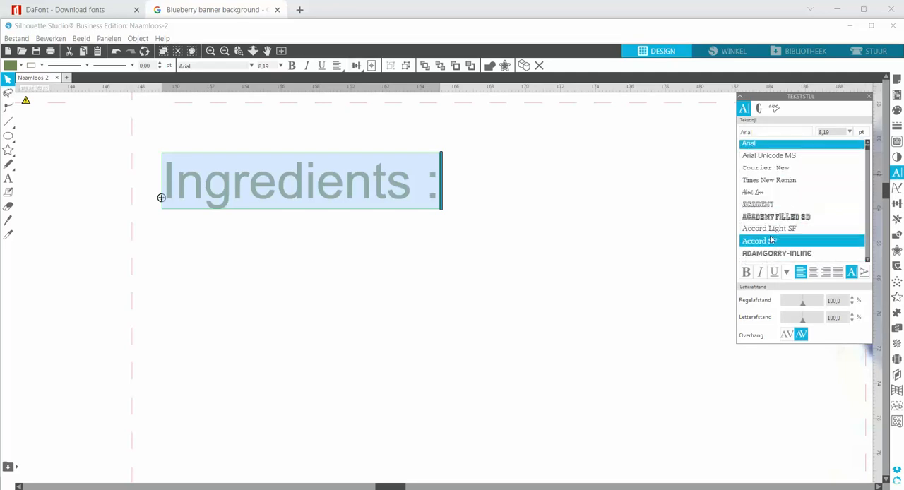
{"action": "scroll", "coordinate": [771, 253], "scroll_direction": "down", "scroll_amount": 3}
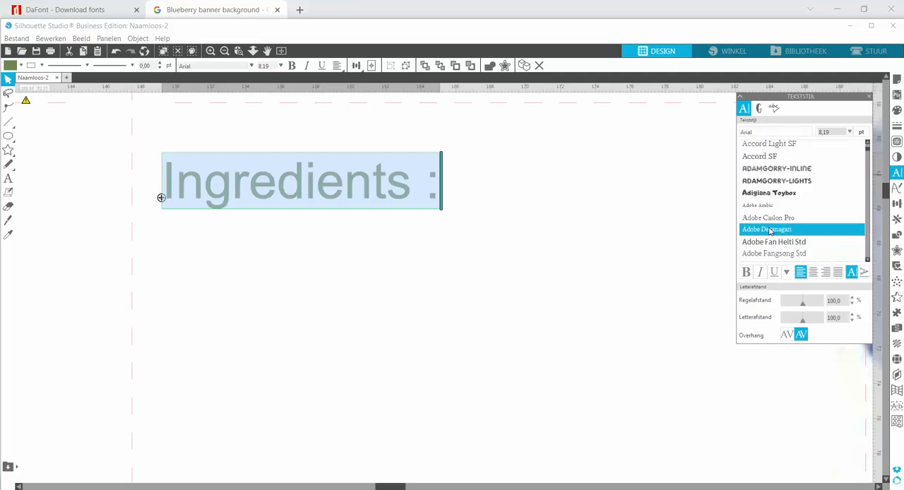
{"action": "scroll", "coordinate": [771, 244], "scroll_direction": "down", "scroll_amount": 5}
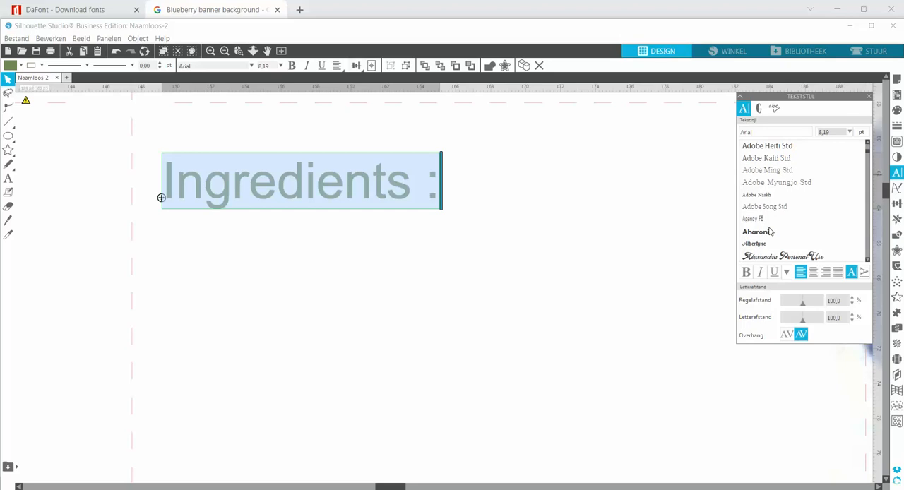
{"action": "left_click", "coordinate": [764, 244]}
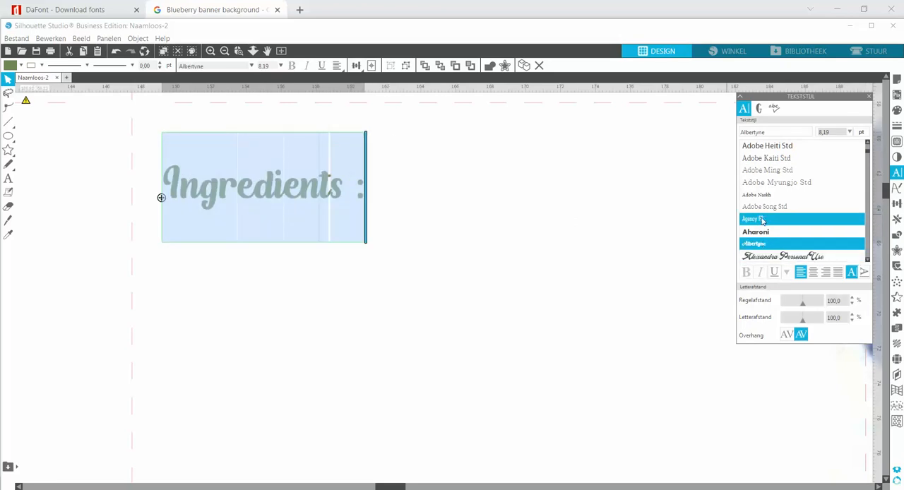
{"action": "left_click", "coordinate": [754, 198]}
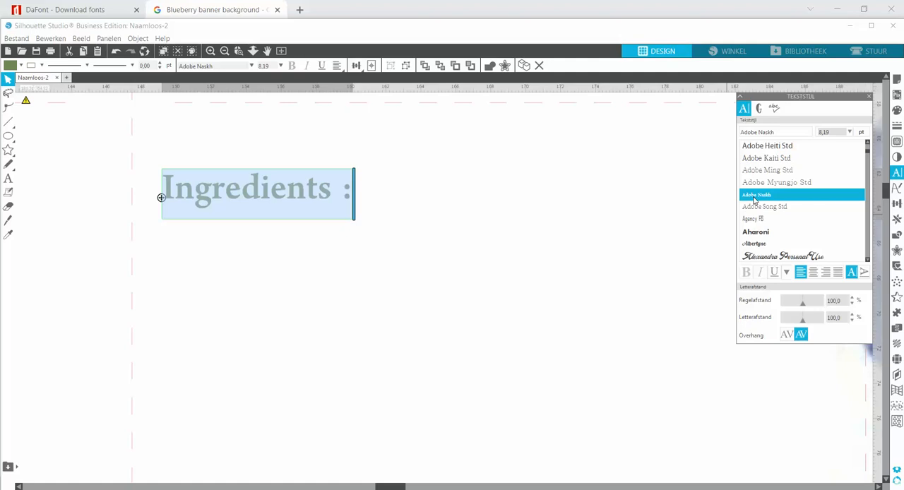
{"action": "left_click", "coordinate": [224, 52]}
{"action": "left_click", "coordinate": [224, 53]}
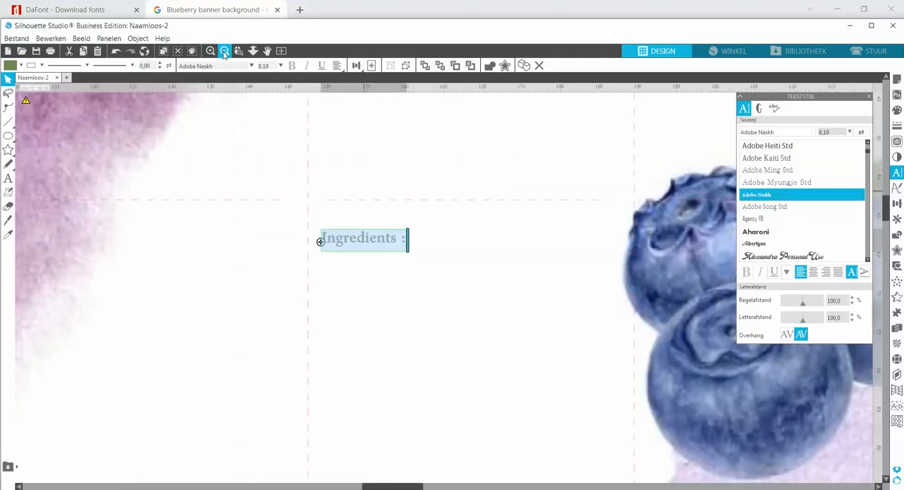
Extend the ingredients text to read "Ingredients : Filled with love, and goodies. Please enjoy them."
{"action": "left_click", "coordinate": [224, 53]}
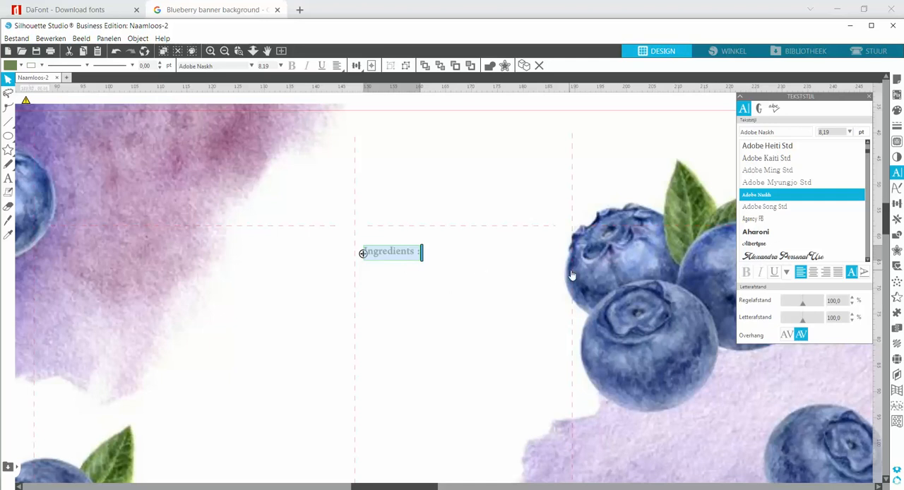
{"action": "left_click", "coordinate": [431, 282]}
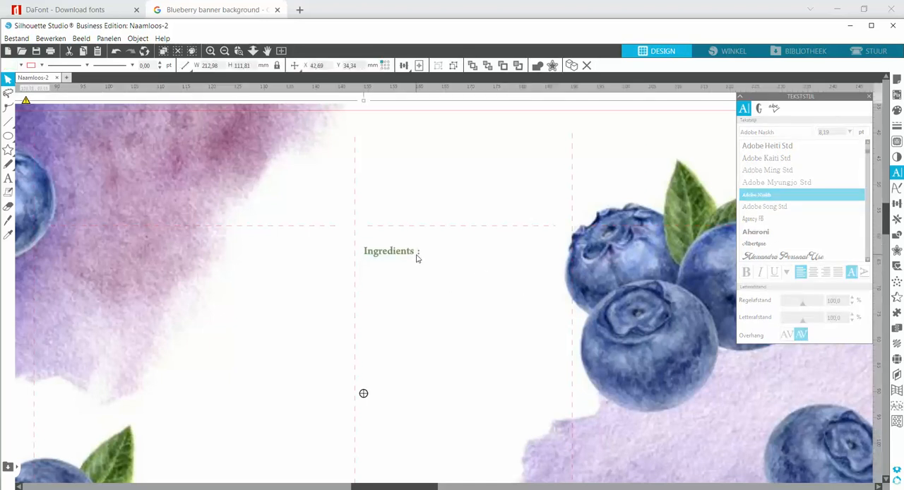
{"action": "double_click", "coordinate": [419, 257]}
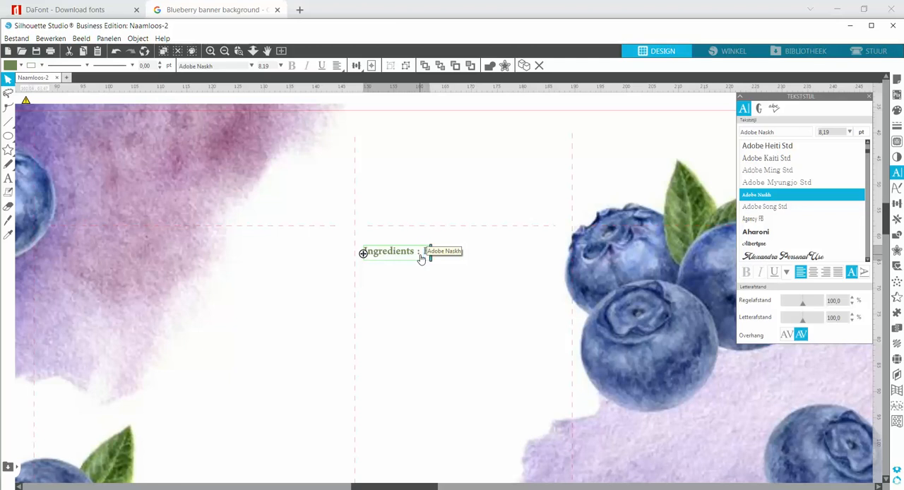
{"action": "type", "text": "Blued wit"}
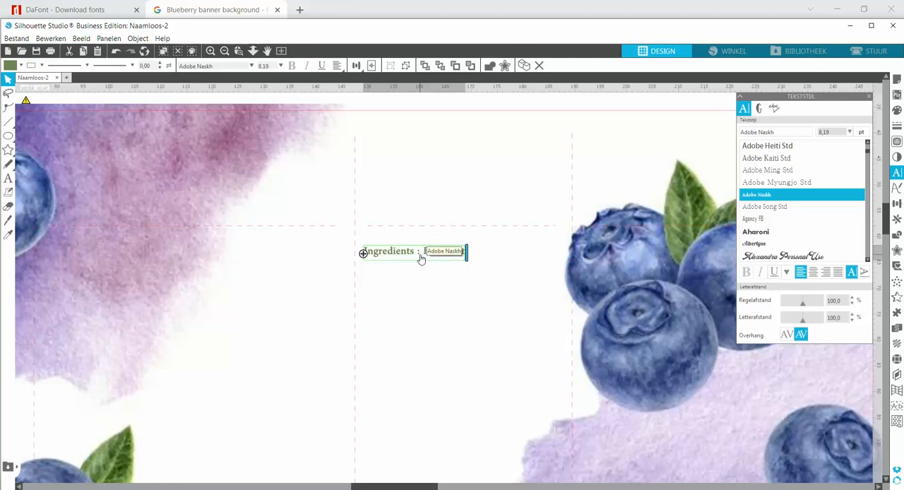
{"action": "type", "text": "h love,"}
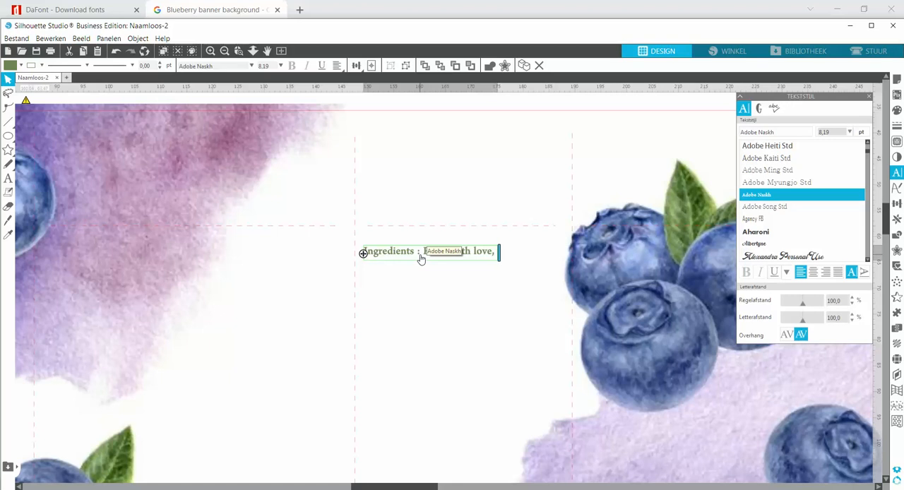
{"action": "key", "text": "Return"}
{"action": "type", "text": "and "}
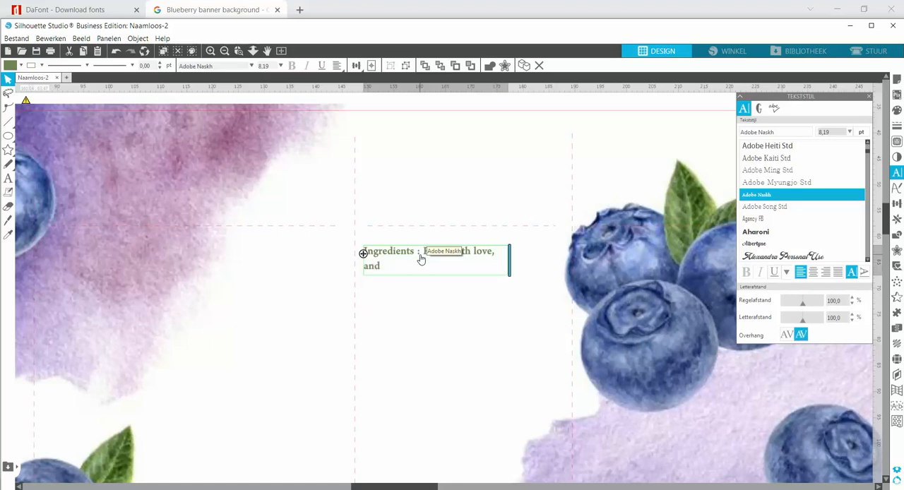
{"action": "type", "text": "goodies. Please enjoy them"}
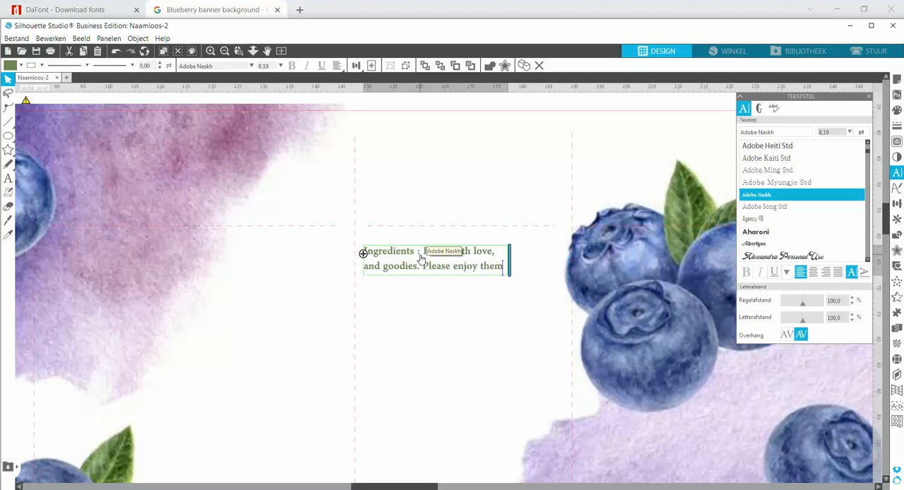
{"action": "type", "text": "."}
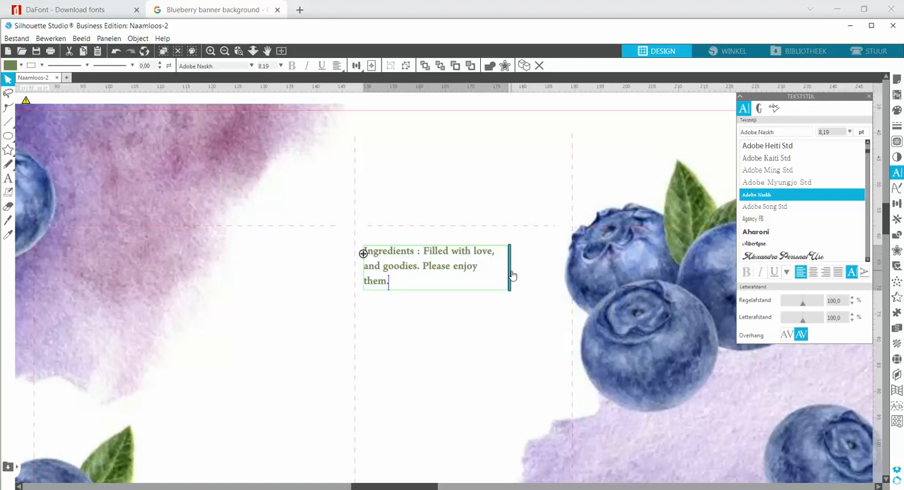
Widen the ingredients text box so the sentence wraps onto two lines, and centre-align the text
{"action": "left_click_drag", "start_coordinate": [509, 271], "coordinate": [524, 276]}
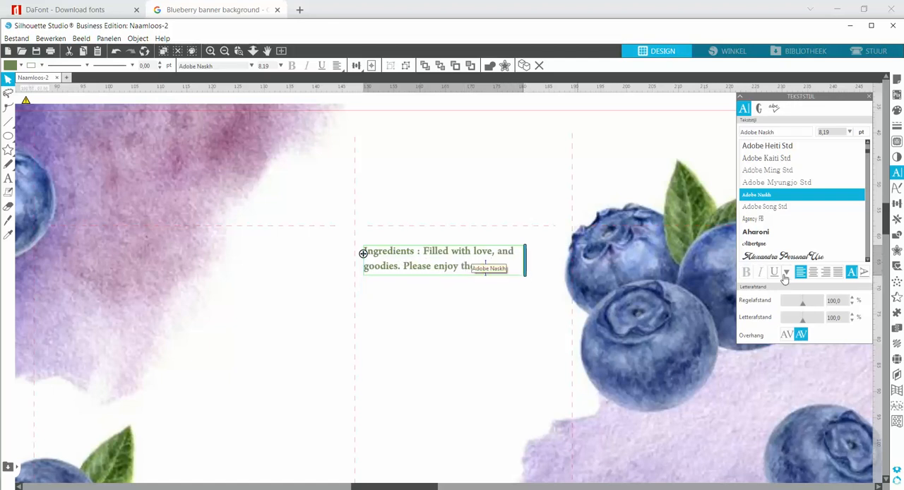
{"action": "left_click", "coordinate": [812, 272]}
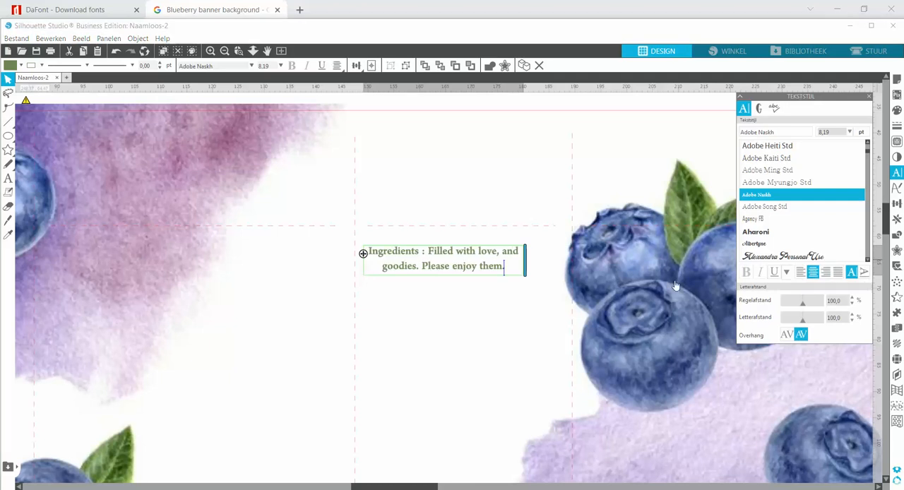
{"action": "left_click", "coordinate": [224, 52]}
{"action": "left_click", "coordinate": [223, 52]}
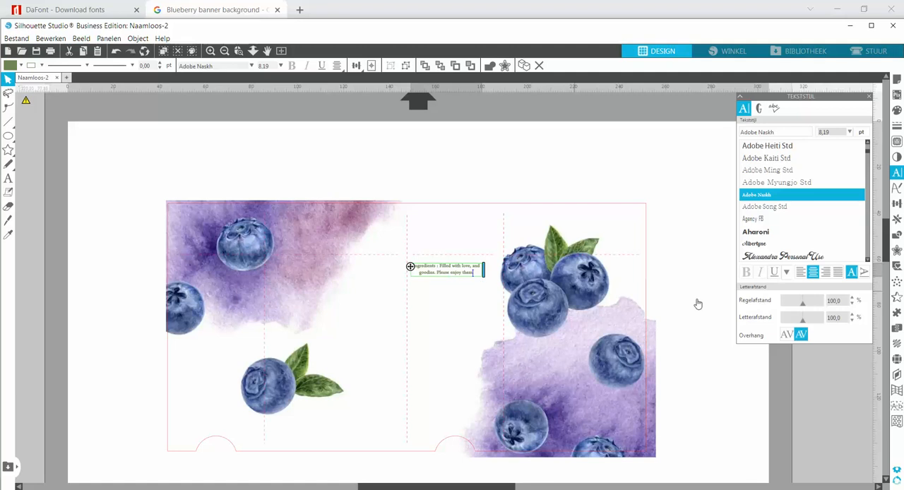
{"action": "left_click", "coordinate": [713, 332]}
Enlarge the ingredients text to nearly the panel's width, about 39 mm, and stretch its height to about 8.7 mm
{"action": "double_click", "coordinate": [454, 276]}
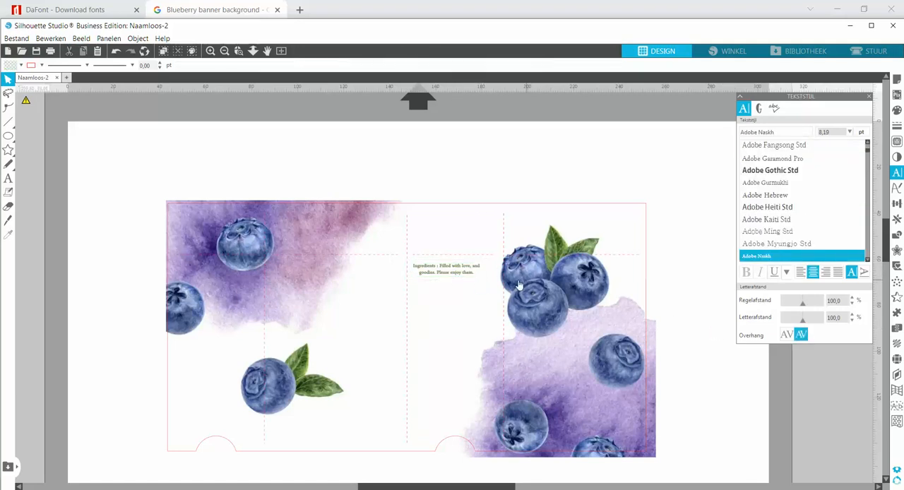
{"action": "left_click", "coordinate": [464, 276]}
{"action": "left_click", "coordinate": [465, 277]}
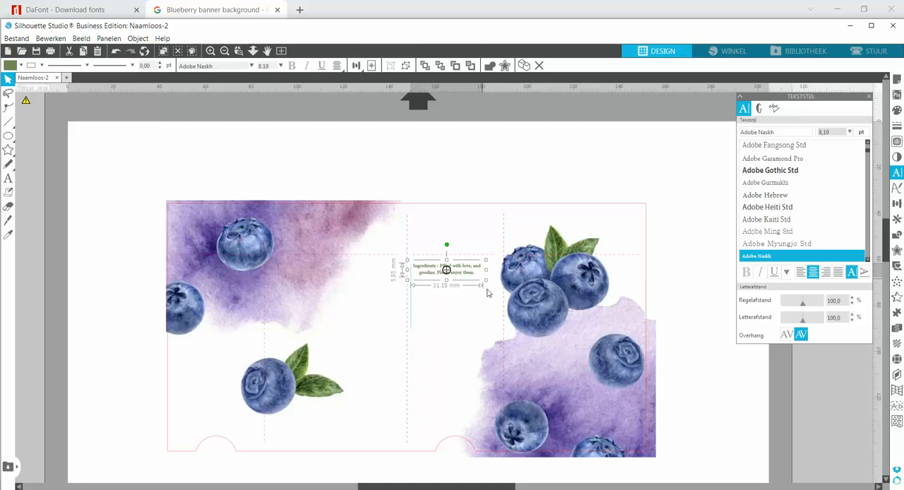
{"action": "left_click_drag", "start_coordinate": [484, 281], "coordinate": [500, 288]}
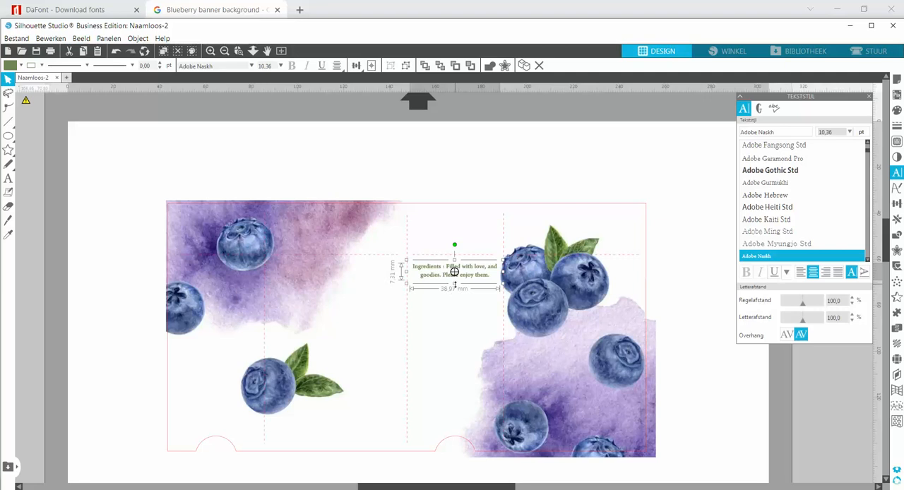
{"action": "left_click_drag", "start_coordinate": [456, 284], "coordinate": [456, 288]}
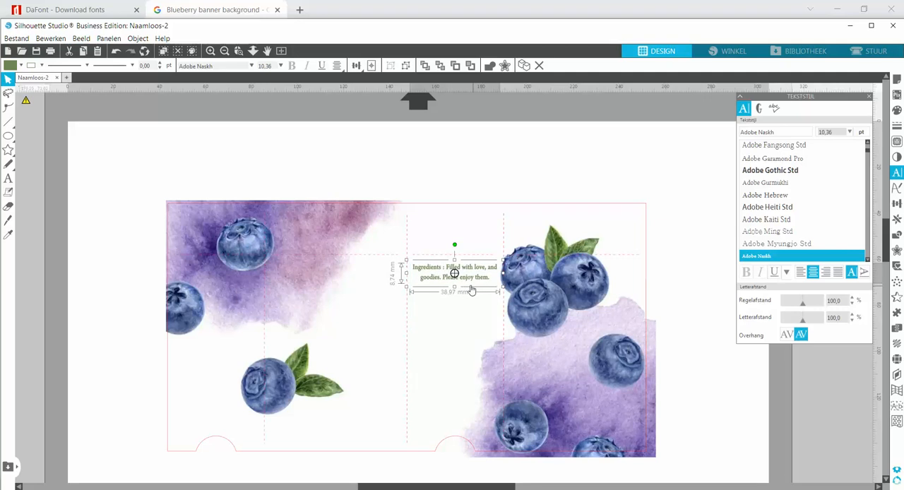
{"action": "left_click", "coordinate": [471, 286]}
{"action": "left_click", "coordinate": [455, 274]}
Search Google Images for "barcode vector" in a new browser tab
{"action": "left_click", "coordinate": [299, 10]}
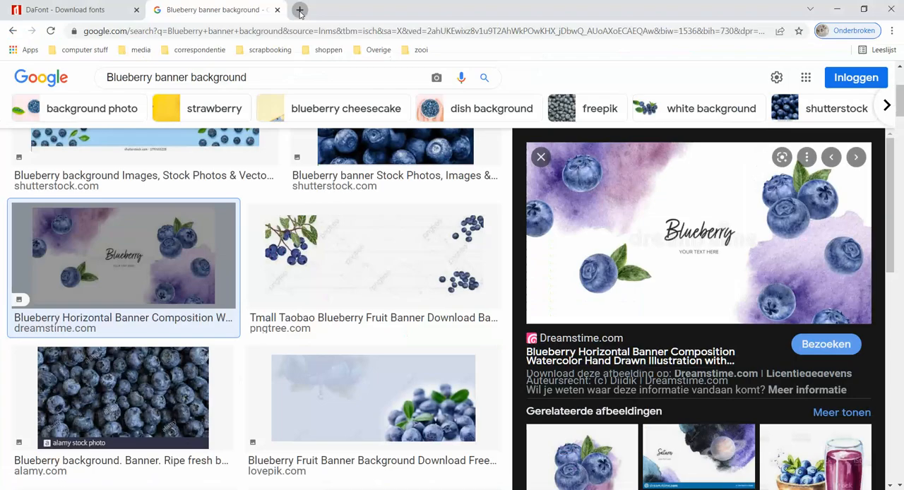
{"action": "left_click", "coordinate": [335, 248]}
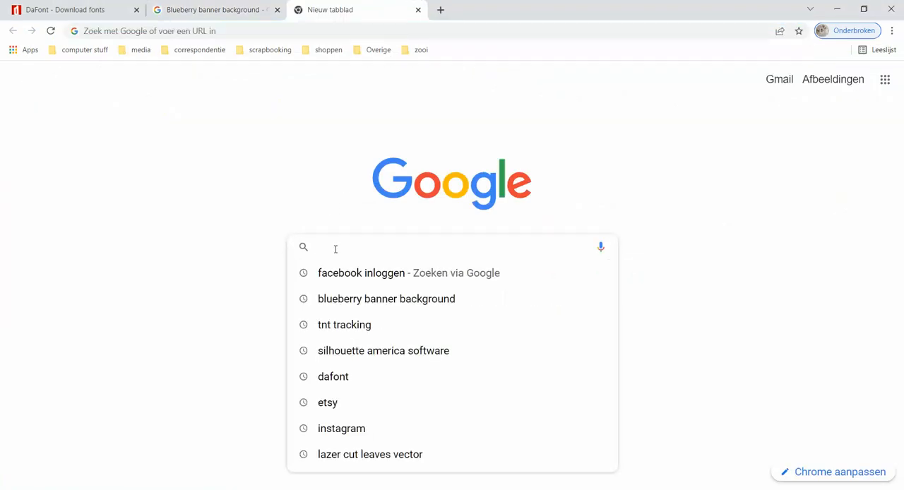
{"action": "type", "text": "barcode "}
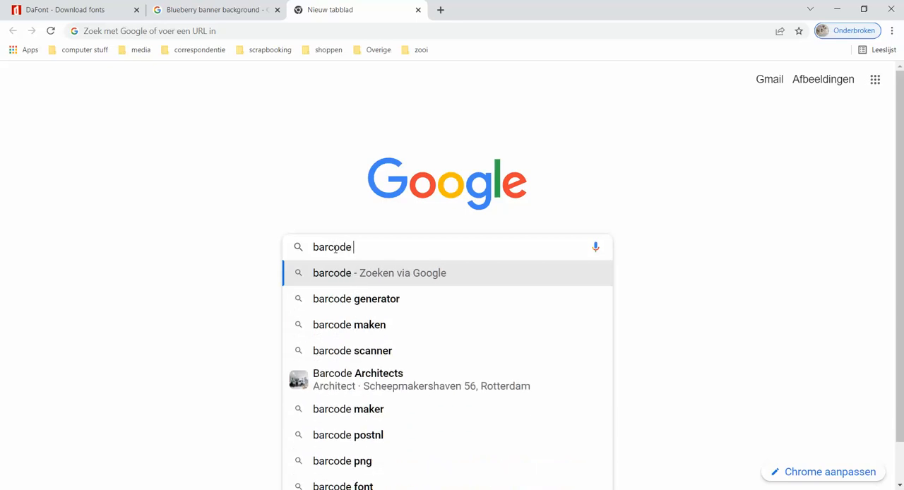
{"action": "type", "text": "vector"}
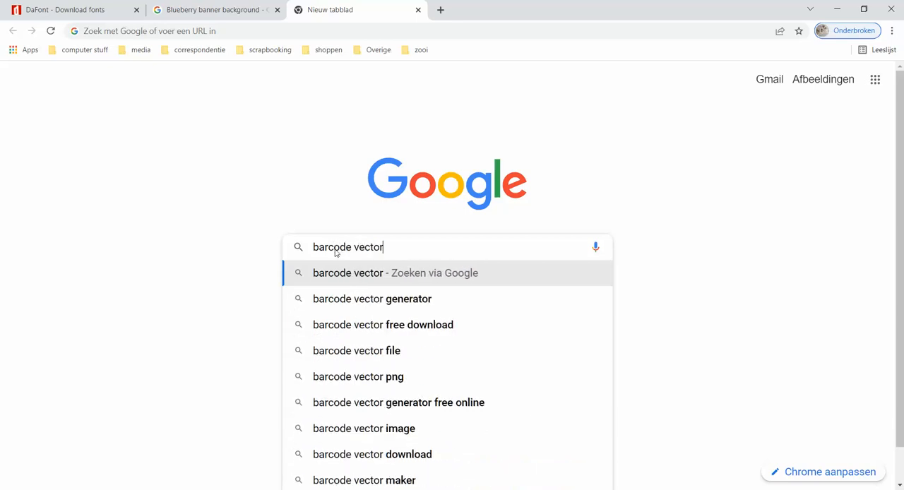
{"action": "key", "text": "Return"}
{"action": "left_click", "coordinate": [215, 129]}
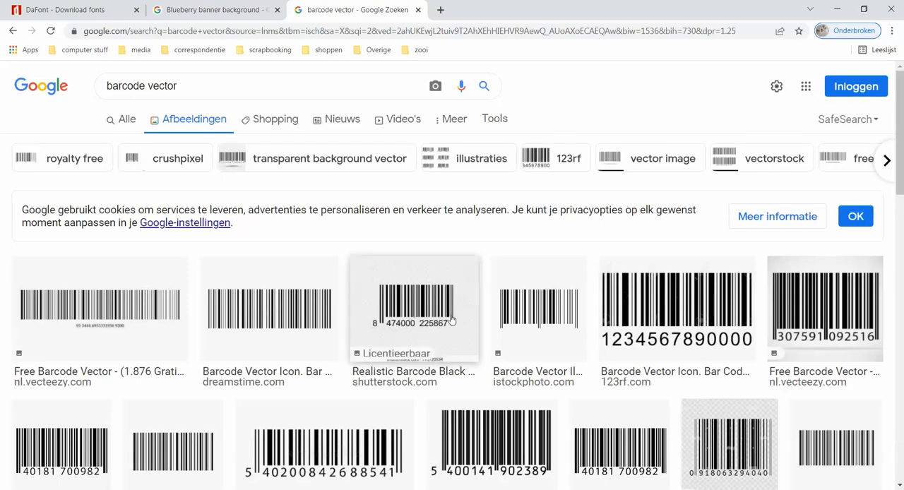
Preview the square Freepik barcode image from the results and copy the image
{"action": "scroll", "coordinate": [696, 342], "scroll_direction": "down", "scroll_amount": 2}
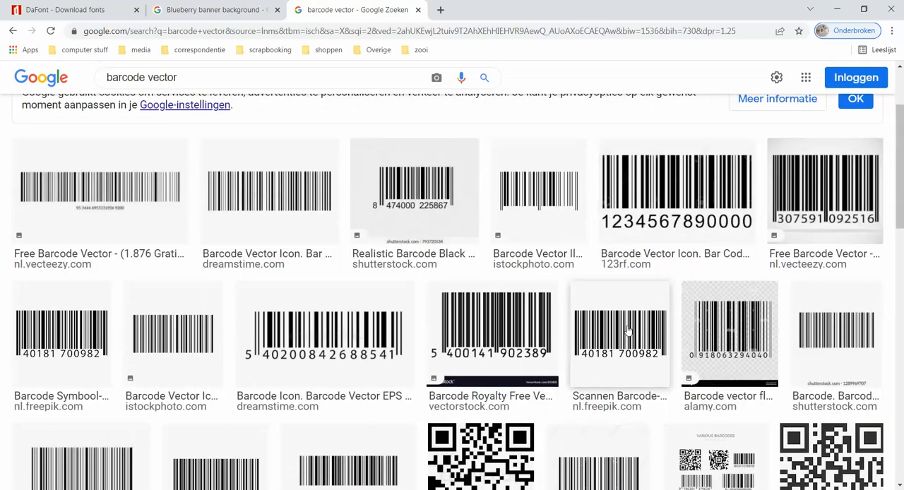
{"action": "left_click", "coordinate": [620, 332]}
{"action": "right_click", "coordinate": [682, 211]}
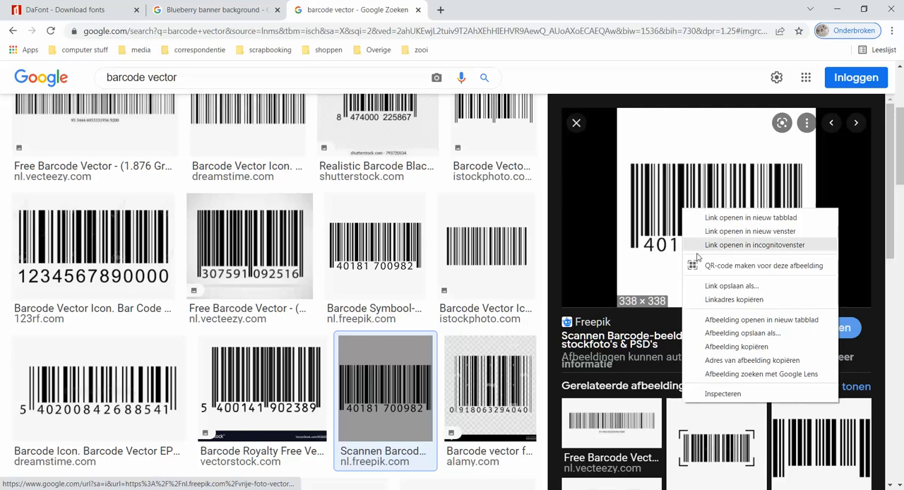
{"action": "left_click", "coordinate": [720, 348]}
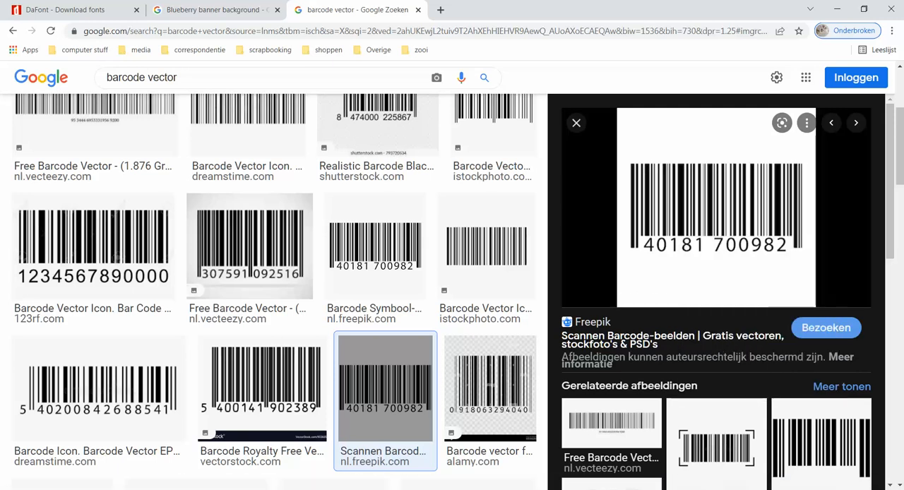
Switch to Silhouette Studio, paste the copied barcode image, and move it to the empty area beside the page
{"action": "key", "text": "alt+Tab"}
{"action": "left_click", "coordinate": [696, 362]}
{"action": "right_click", "coordinate": [695, 359]}
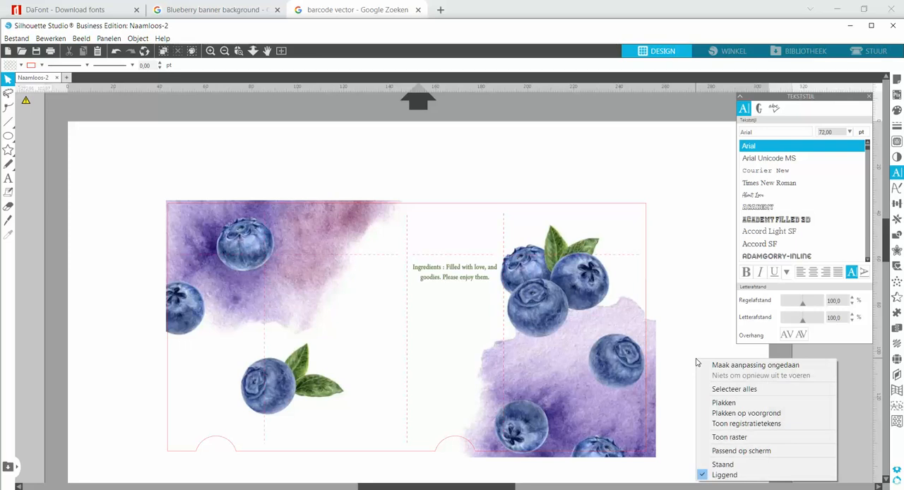
{"action": "left_click", "coordinate": [724, 402]}
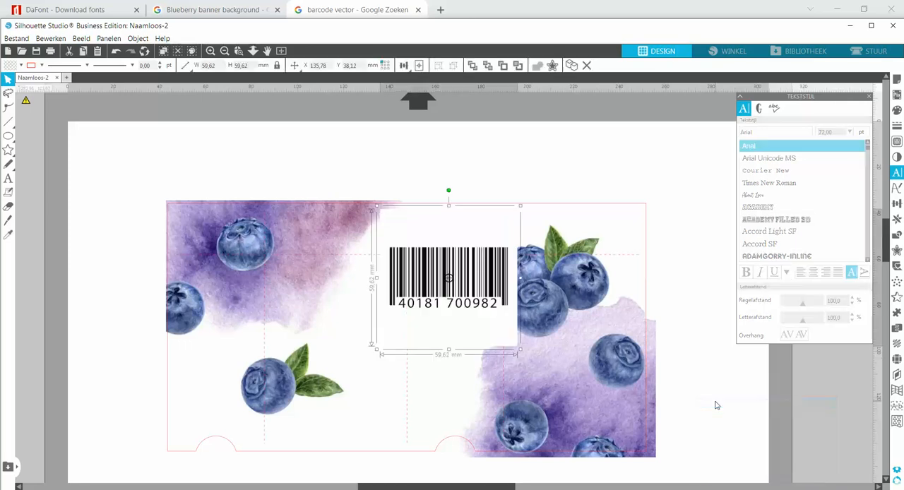
{"action": "left_click", "coordinate": [708, 320]}
{"action": "left_click_drag", "start_coordinate": [458, 236], "coordinate": [771, 394]}
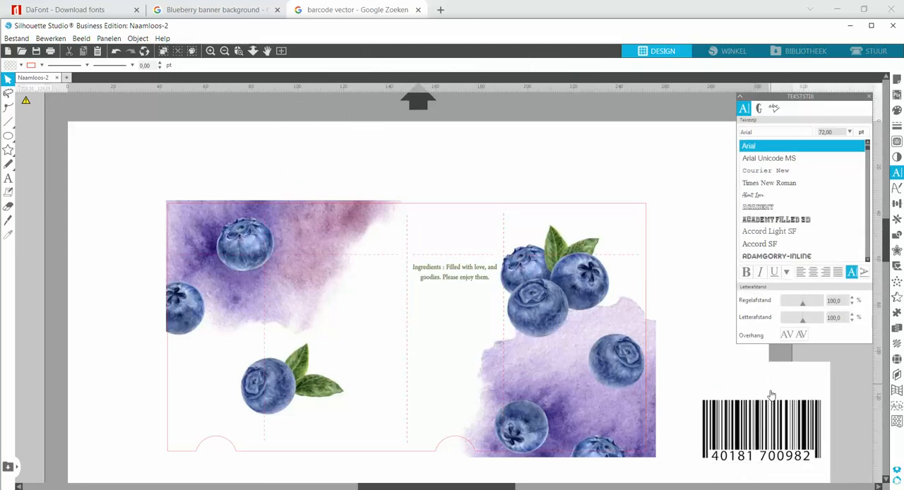
{"action": "left_click_drag", "start_coordinate": [506, 488], "coordinate": [602, 487]}
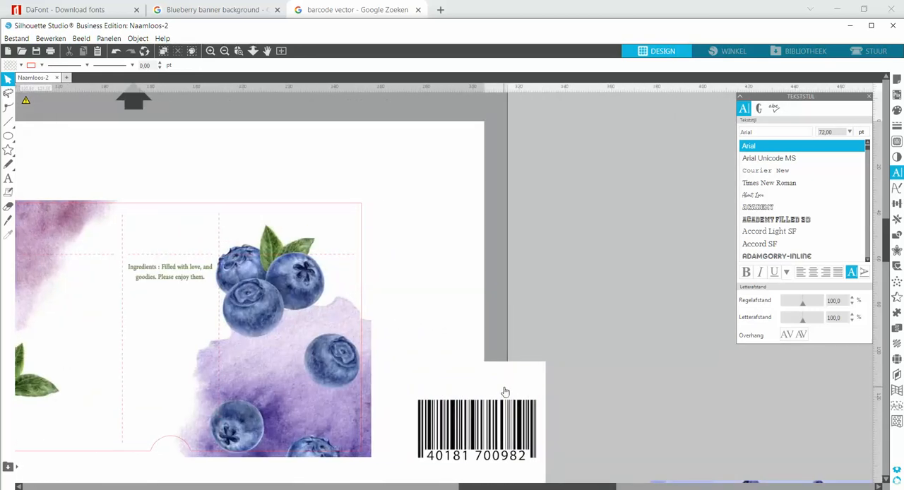
{"action": "left_click_drag", "start_coordinate": [505, 391], "coordinate": [622, 238]}
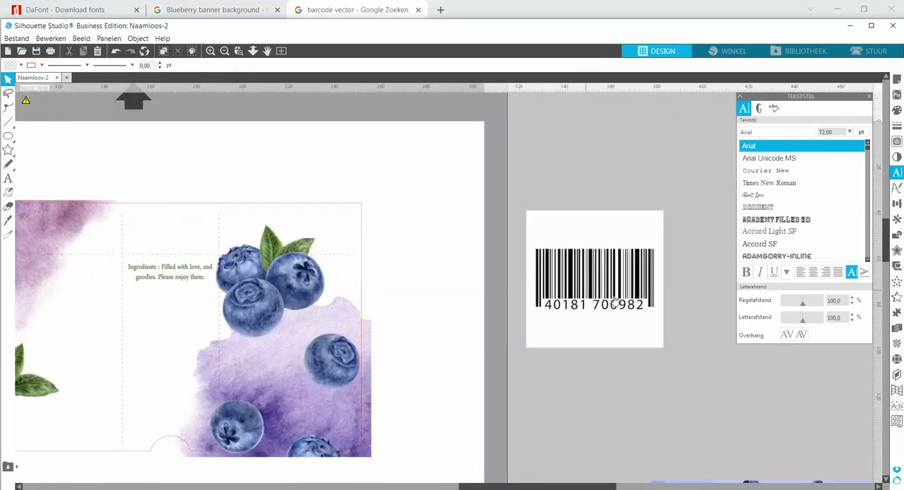
Trace and detach the barcode with its number using a 73% threshold, and delete the leftover white background image
{"action": "left_click", "coordinate": [896, 143]}
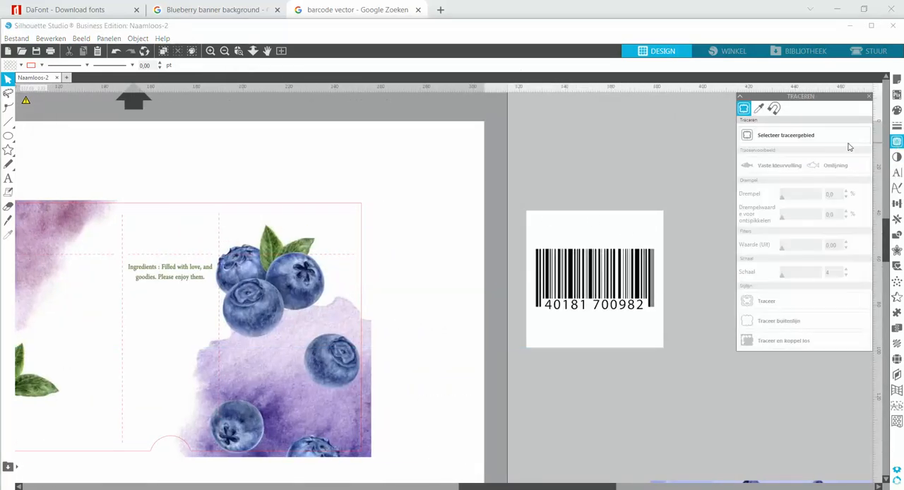
{"action": "left_click", "coordinate": [788, 136]}
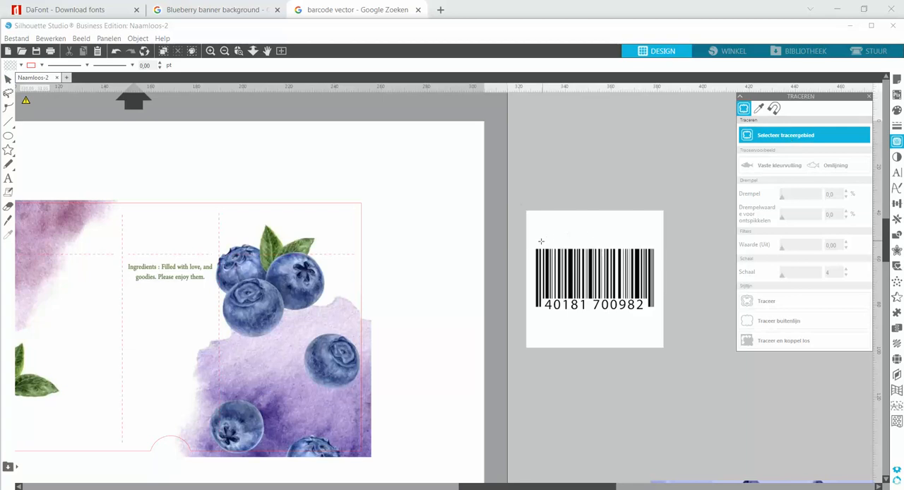
{"action": "mouse_move", "coordinate": [529, 240]}
{"action": "left_mouse_down"}
{"action": "mouse_move", "coordinate": [602, 308]}
{"action": "mouse_move", "coordinate": [660, 323]}
{"action": "left_mouse_up"}
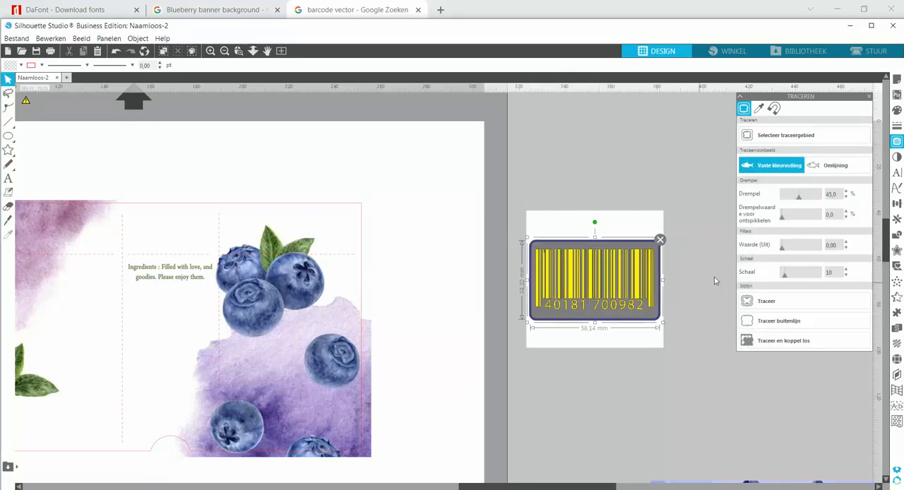
{"action": "left_click", "coordinate": [810, 201]}
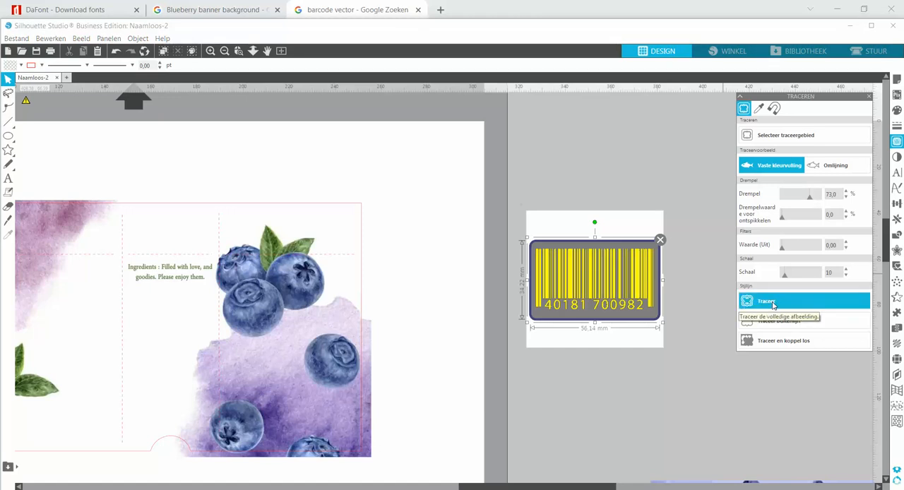
{"action": "left_click", "coordinate": [769, 346]}
{"action": "left_click_drag", "start_coordinate": [580, 349], "coordinate": [659, 421]}
{"action": "key", "text": "Delete"}
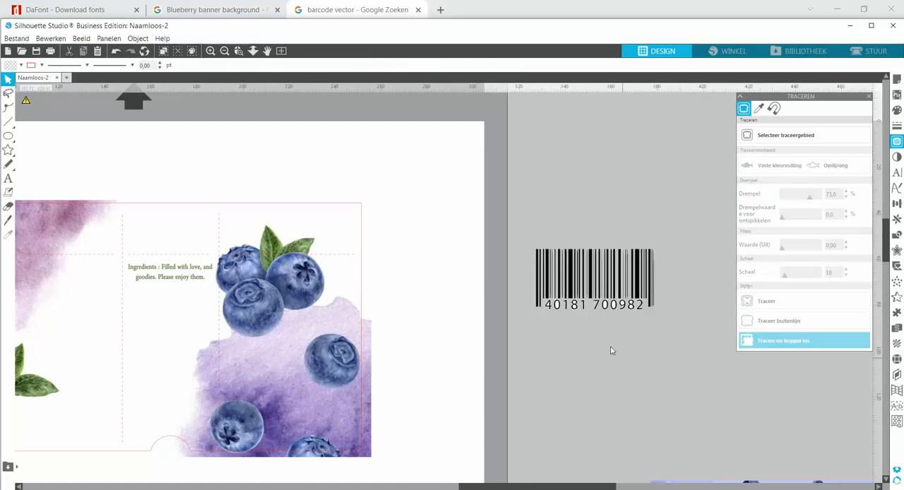
Group all the barcode pieces and move the barcode onto the lower part of the ingredients panel
{"action": "left_click_drag", "start_coordinate": [563, 261], "coordinate": [678, 332]}
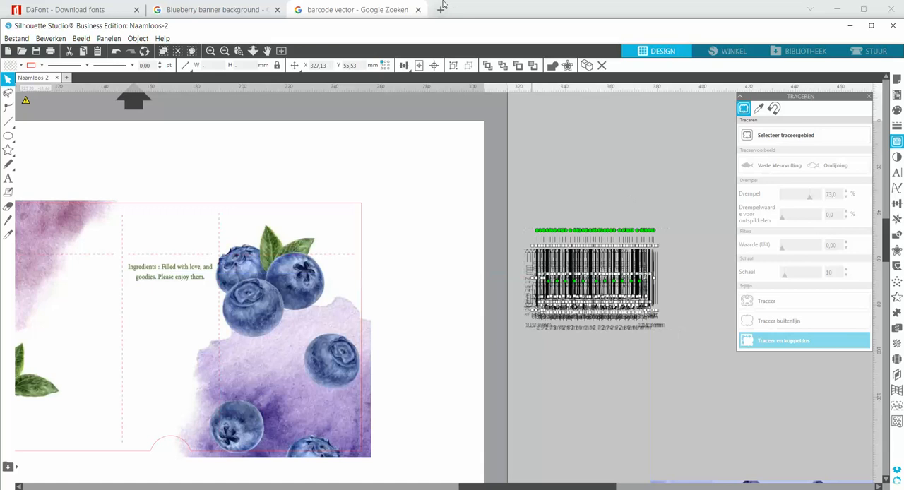
{"action": "left_click", "coordinate": [454, 65]}
{"action": "left_click_drag", "start_coordinate": [562, 284], "coordinate": [322, 401]}
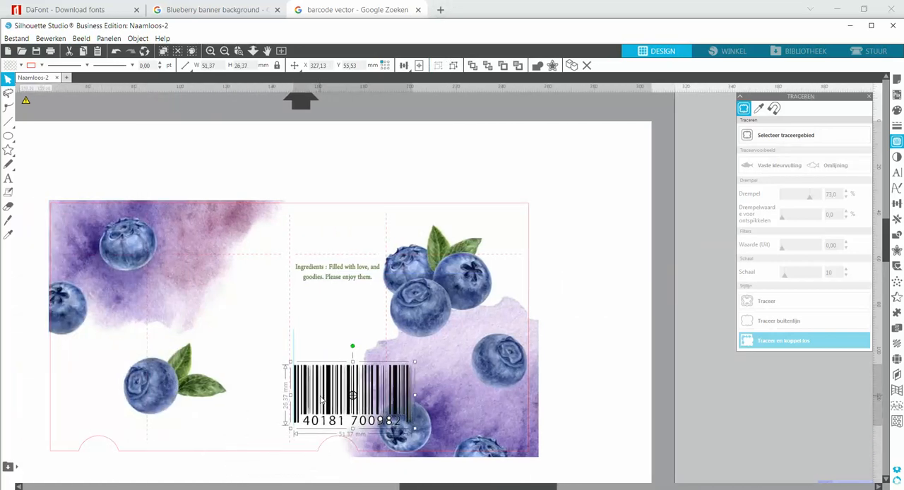
Shrink the barcode and stretch it slightly wider, to about 32 by 16 mm, in the lower part of the ingredients panel
{"action": "left_click_drag", "start_coordinate": [414, 361], "coordinate": [365, 412]}
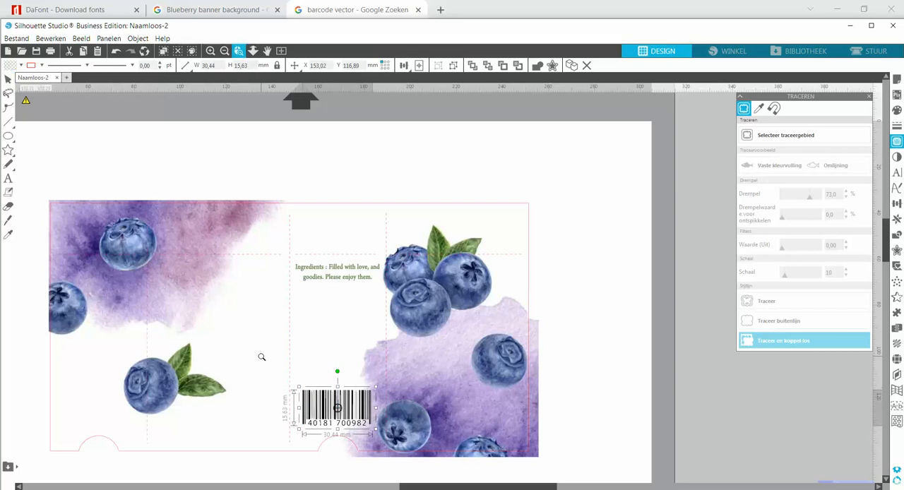
{"action": "left_click_drag", "start_coordinate": [469, 477], "coordinate": [469, 477]}
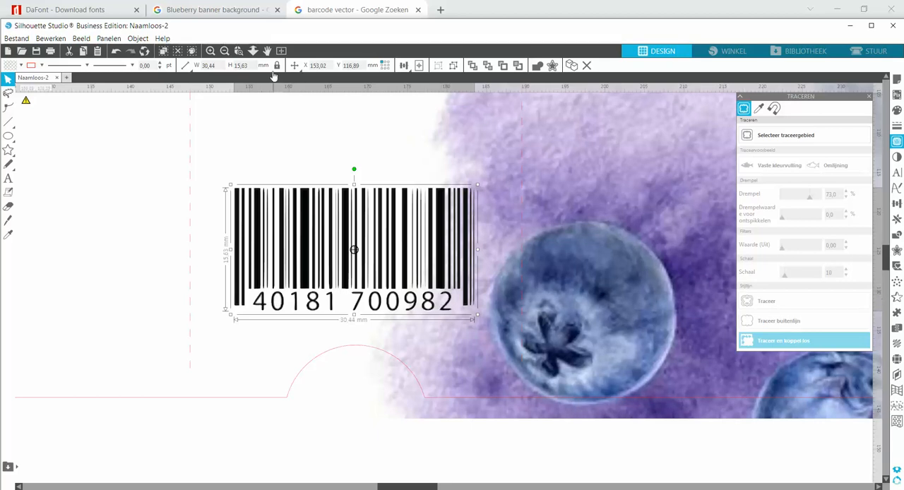
{"action": "left_click", "coordinate": [225, 51]}
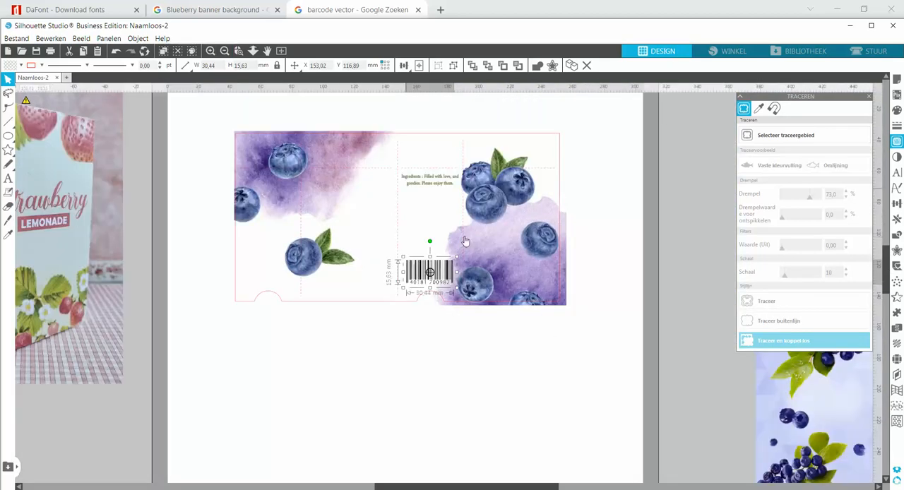
{"action": "scroll", "coordinate": [554, 373], "scroll_direction": "up", "scroll_amount": 1}
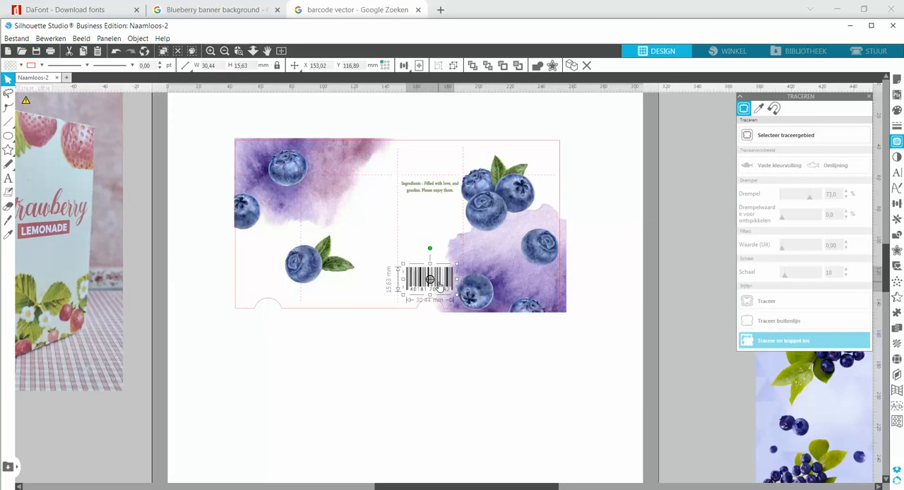
{"action": "left_click_drag", "start_coordinate": [459, 281], "coordinate": [460, 280]}
{"action": "key", "text": "Right"}
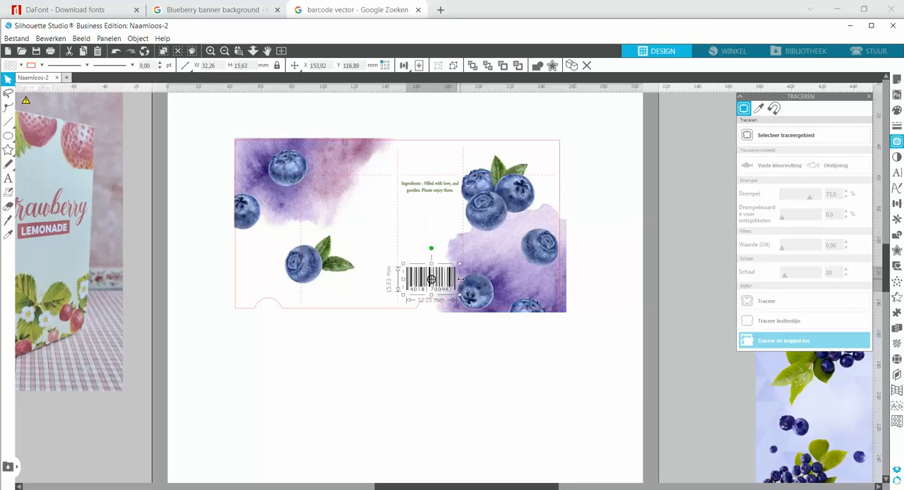
{"action": "left_click", "coordinate": [425, 345]}
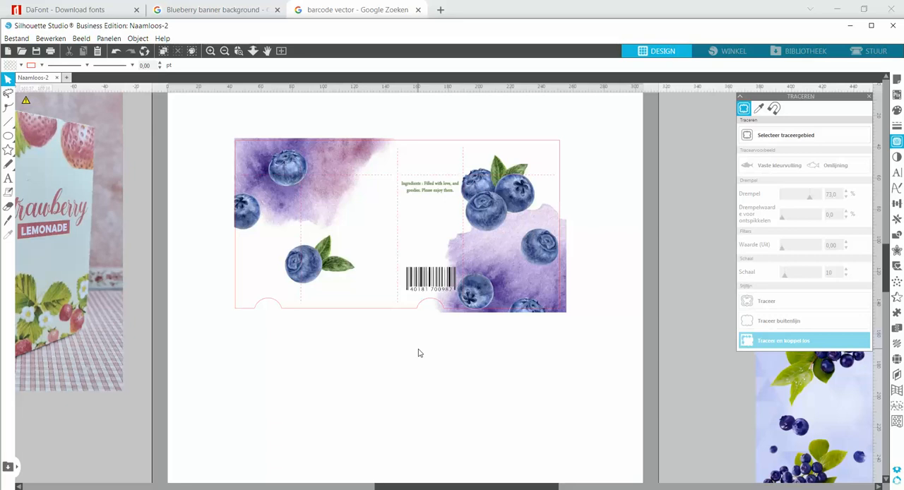
Add a new text reading "Bleuberry" starting in the blank area beside the box template's left edge
{"action": "left_click", "coordinate": [240, 53]}
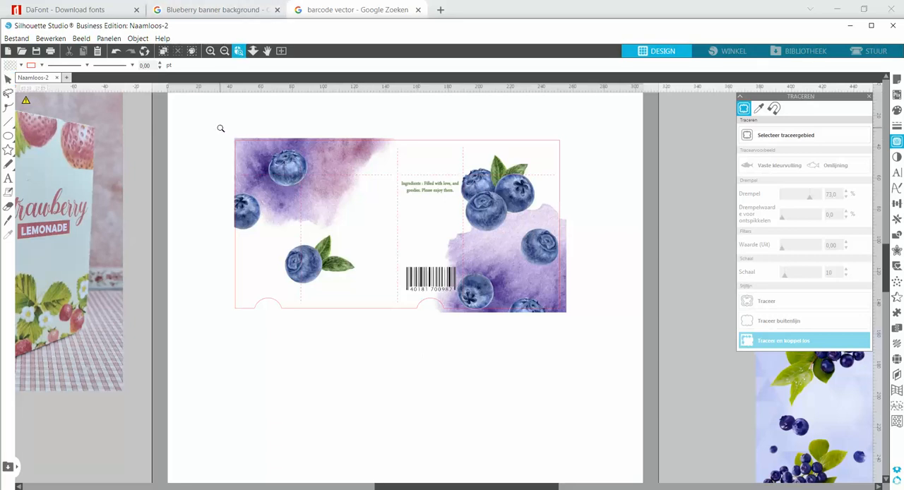
{"action": "left_click_drag", "start_coordinate": [604, 344], "coordinate": [603, 343]}
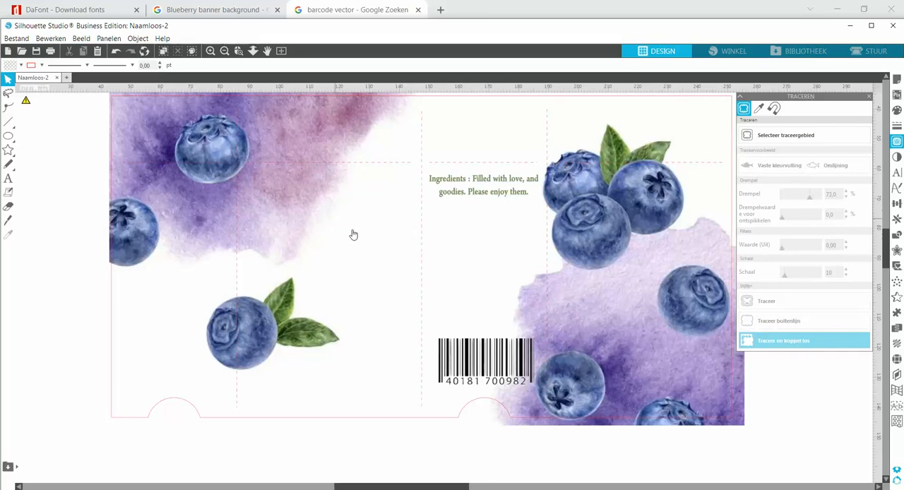
{"action": "left_click", "coordinate": [8, 179]}
{"action": "left_click", "coordinate": [39, 313]}
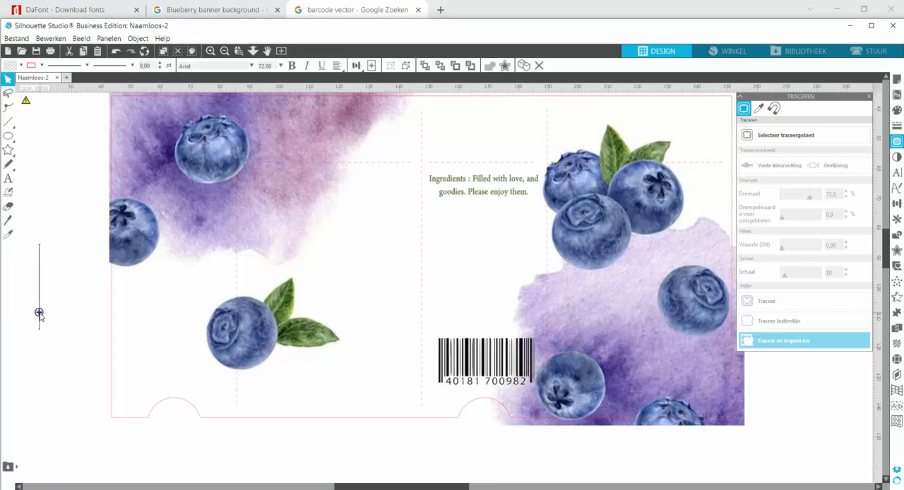
{"action": "type", "text": "B"}
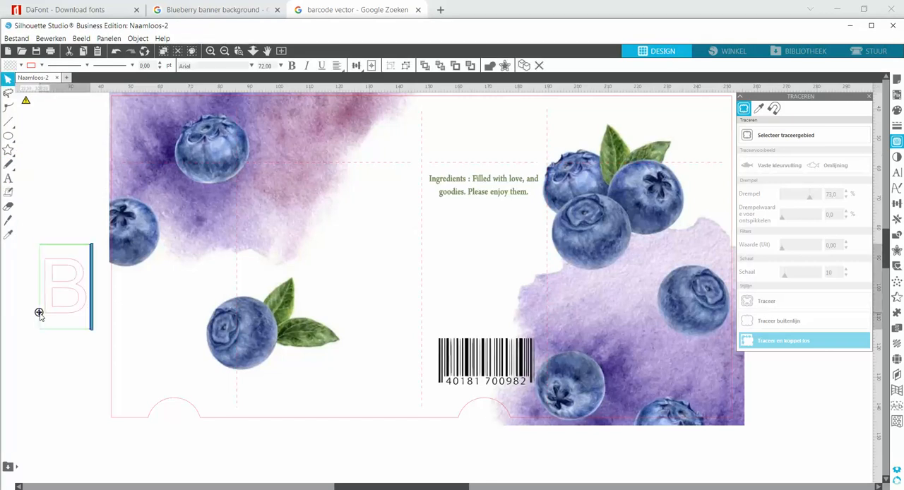
{"action": "type", "text": "leube"}
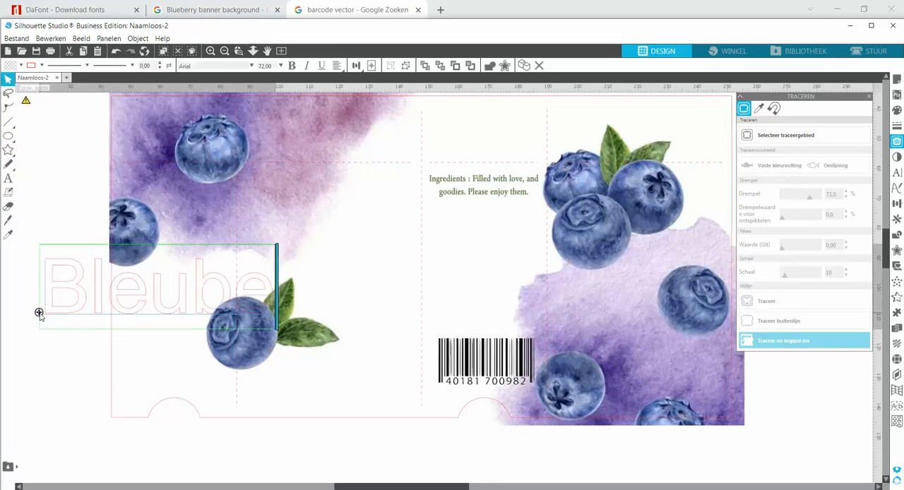
{"action": "type", "text": "rry"}
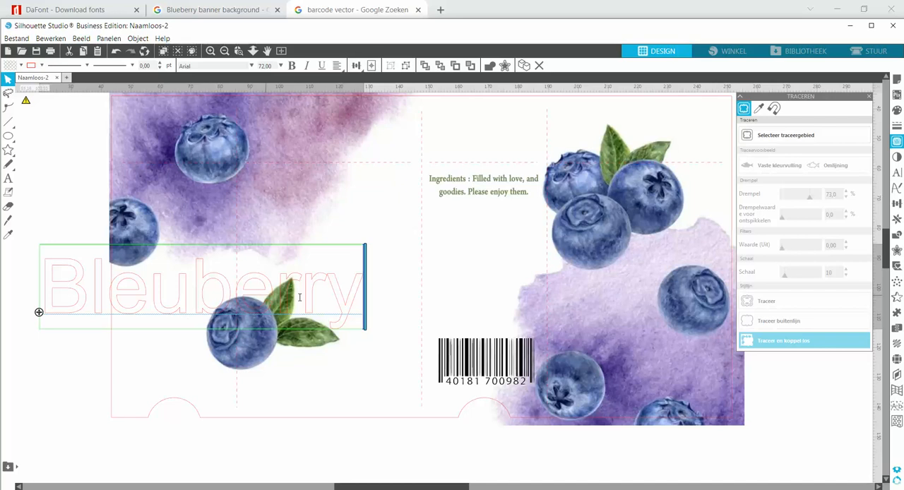
Fill the "Bleuberry" text with light purple sampled from the right-hand watercolor and remove its red outline color
{"action": "left_click_drag", "start_coordinate": [350, 306], "coordinate": [57, 293]}
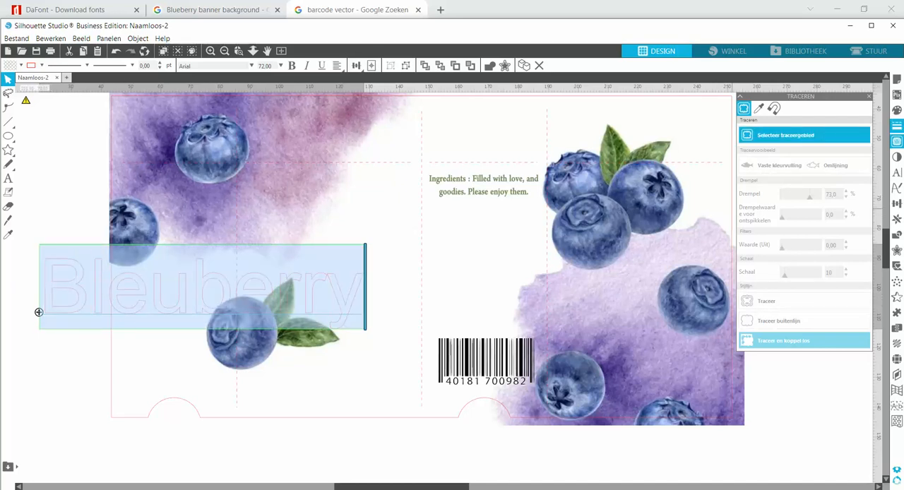
{"action": "left_click", "coordinate": [897, 110]}
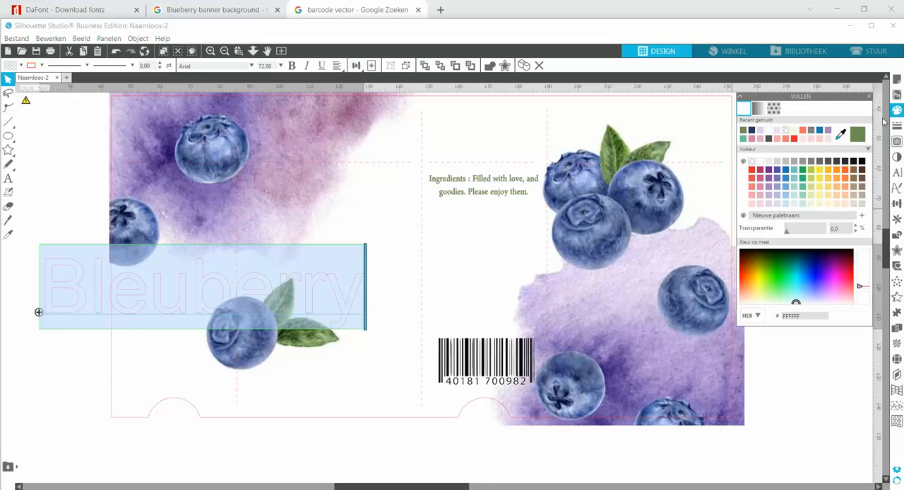
{"action": "left_click", "coordinate": [841, 136]}
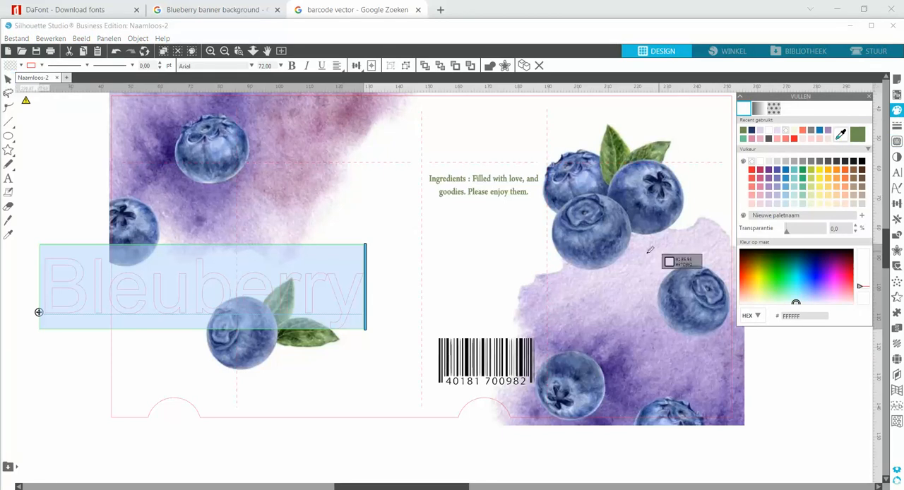
{"action": "left_click", "coordinate": [615, 324]}
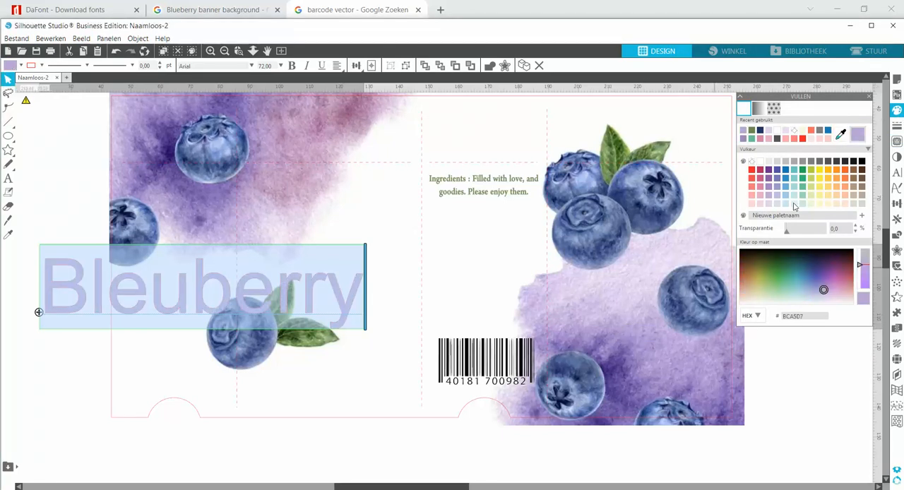
{"action": "left_click", "coordinate": [896, 125]}
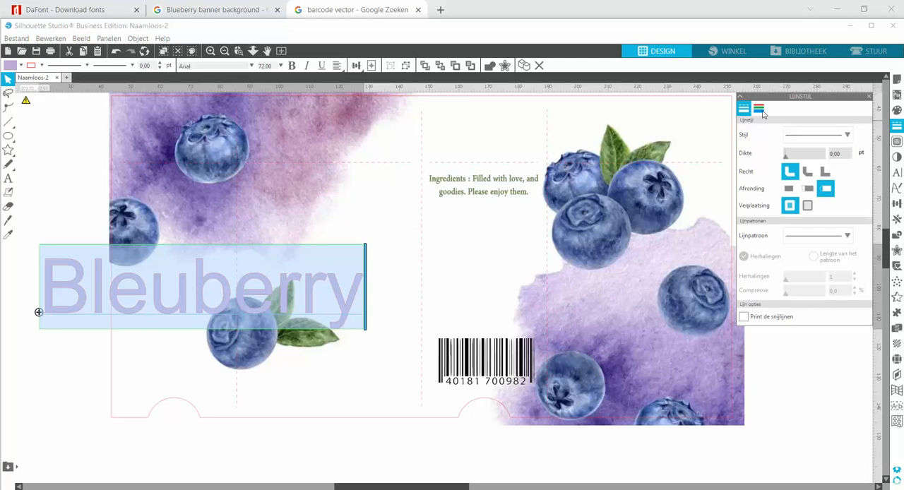
{"action": "left_click", "coordinate": [758, 108]}
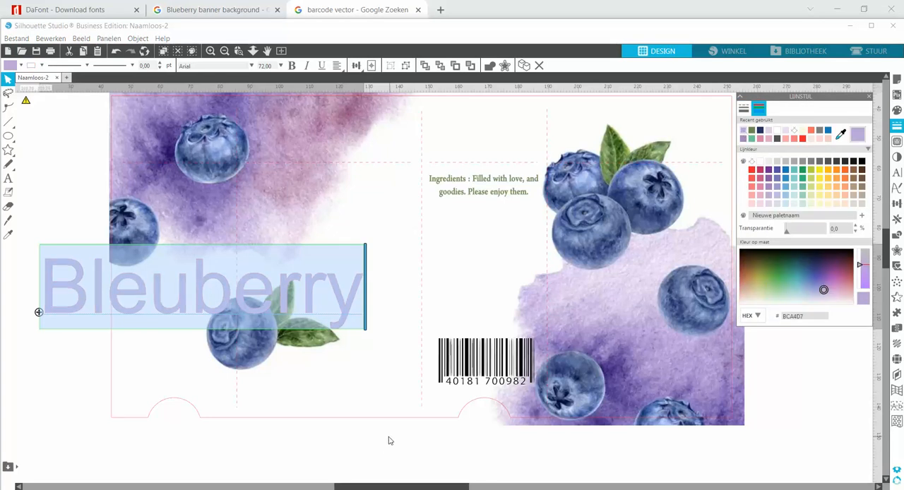
Preview different fonts on the "Bleuberry" text, from Albertyne onward, and apply the script font Berllina
{"action": "left_click", "coordinate": [896, 172]}
{"action": "scroll", "coordinate": [784, 227], "scroll_direction": "down", "scroll_amount": 10}
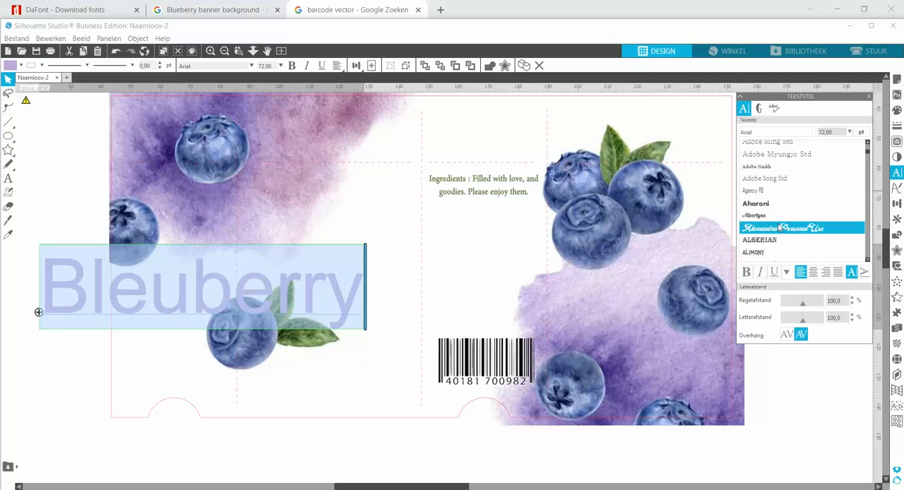
{"action": "left_click", "coordinate": [759, 217]}
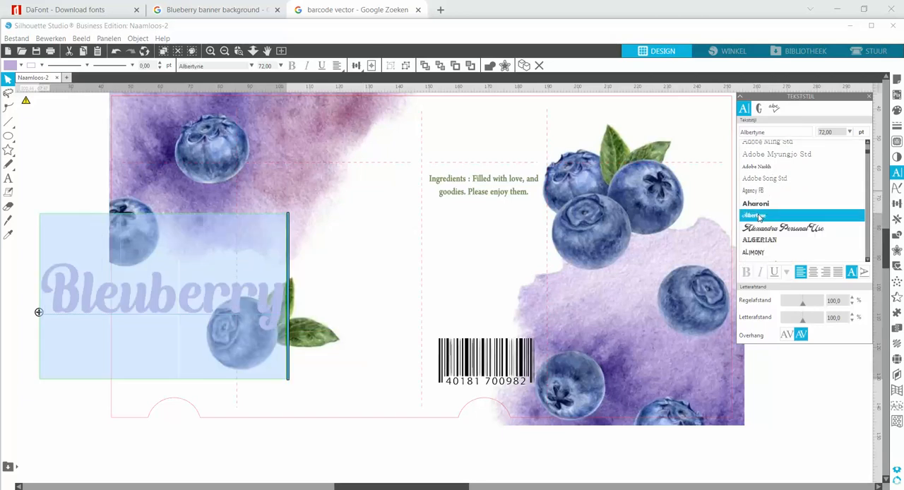
{"action": "left_click", "coordinate": [762, 229]}
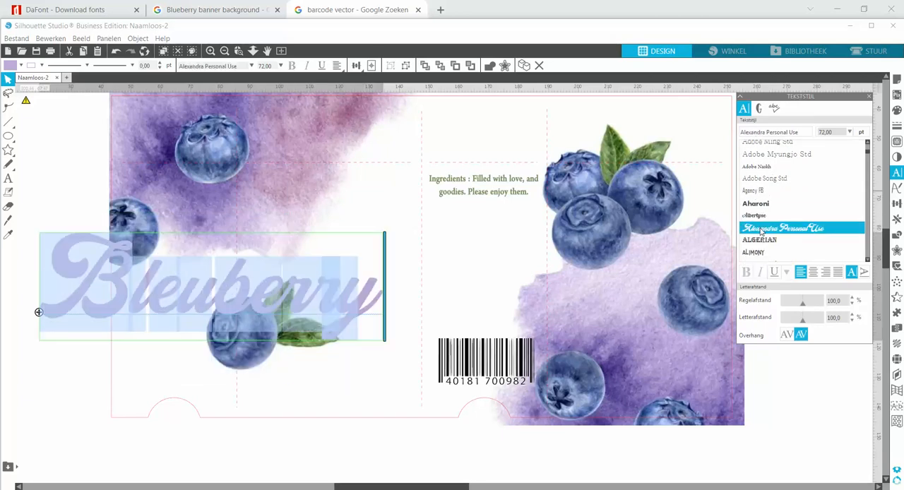
{"action": "scroll", "coordinate": [763, 230], "scroll_direction": "down", "scroll_amount": 6}
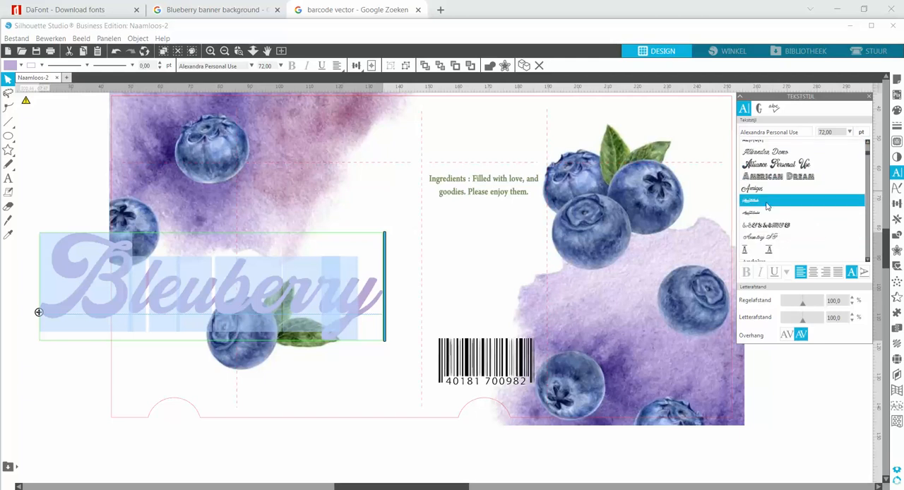
{"action": "scroll", "coordinate": [766, 227], "scroll_direction": "down", "scroll_amount": 5}
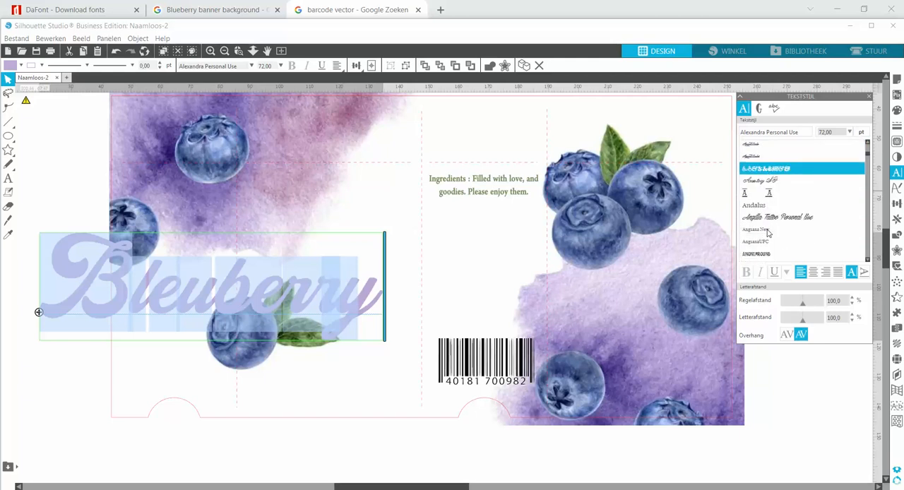
{"action": "scroll", "coordinate": [756, 226], "scroll_direction": "down", "scroll_amount": 2}
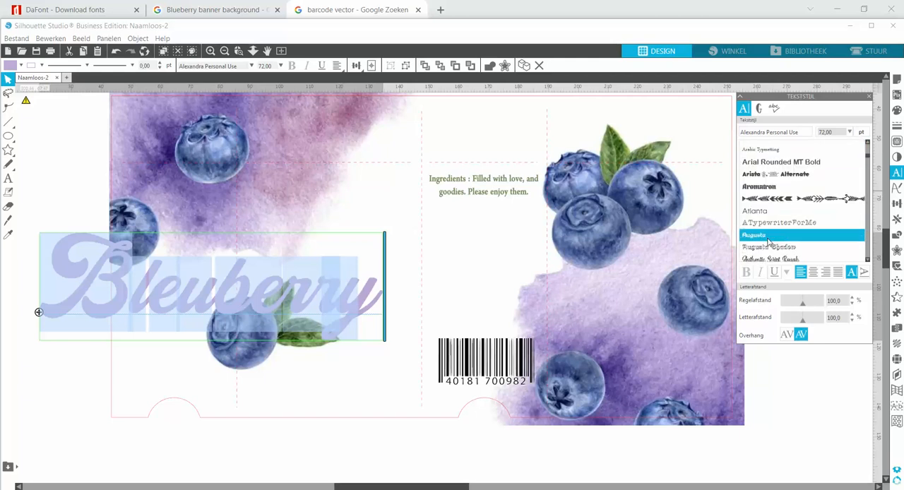
{"action": "left_click", "coordinate": [768, 240]}
{"action": "left_click", "coordinate": [768, 243]}
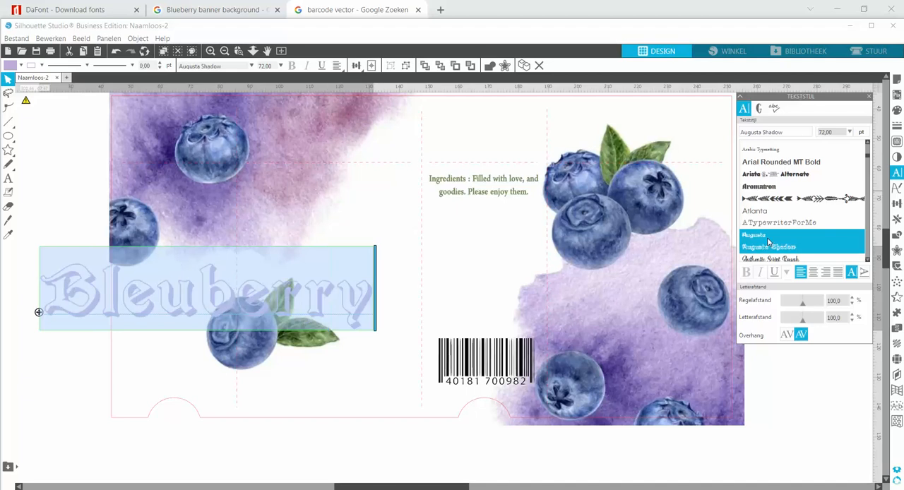
{"action": "key", "text": "Down"}
{"action": "key", "text": "Down"}
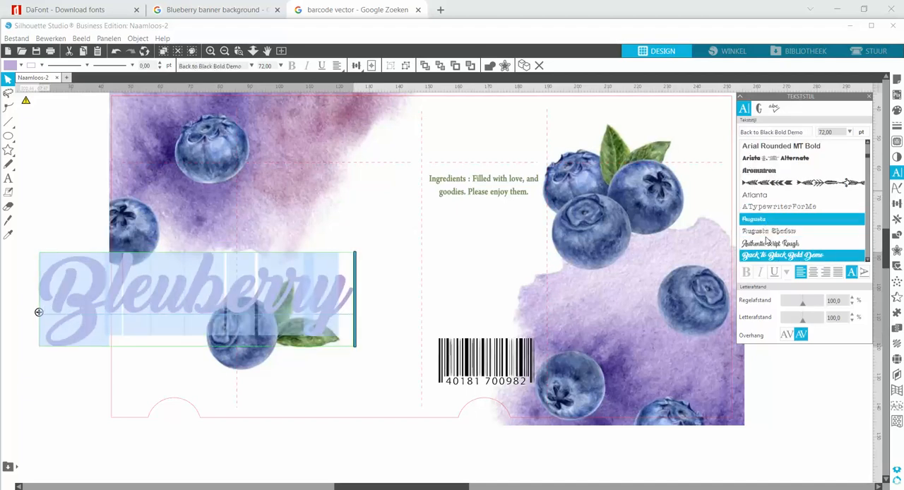
{"action": "key", "text": "Down"}
{"action": "key", "text": "Down"}
{"action": "key", "text": "Down"}
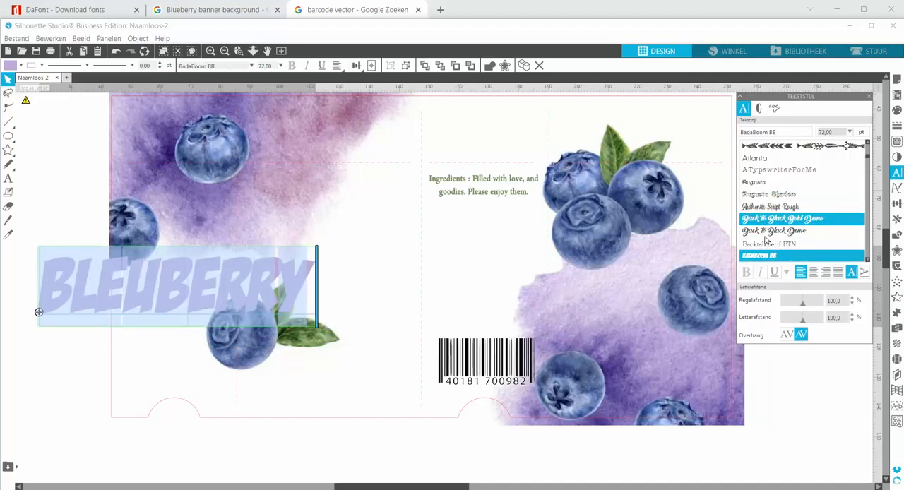
{"action": "key", "text": "Down"}
{"action": "key", "text": "Down"}
{"action": "key", "text": "Down"}
{"action": "key", "text": "Down"}
{"action": "key", "text": "Down"}
{"action": "key", "text": "Down"}
{"action": "key", "text": "Down"}
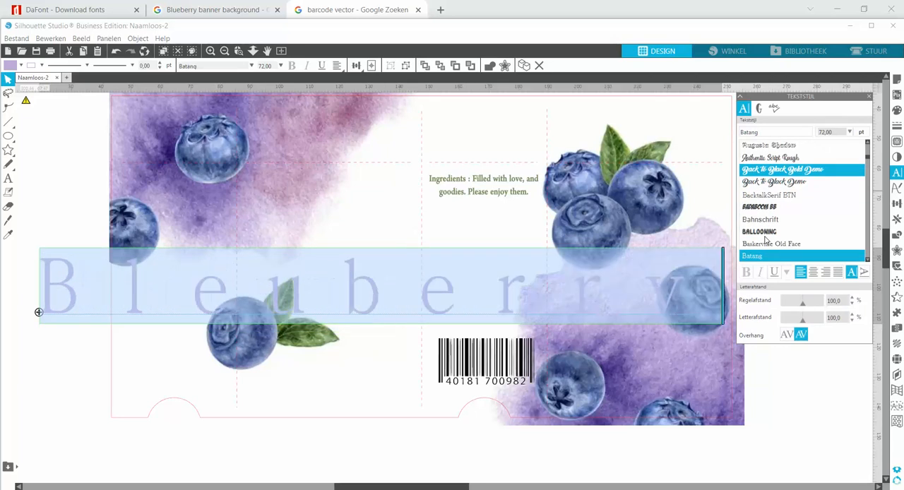
{"action": "key", "text": "Down"}
{"action": "key", "text": "Down"}
{"action": "key", "text": "Down"}
{"action": "key", "text": "Down"}
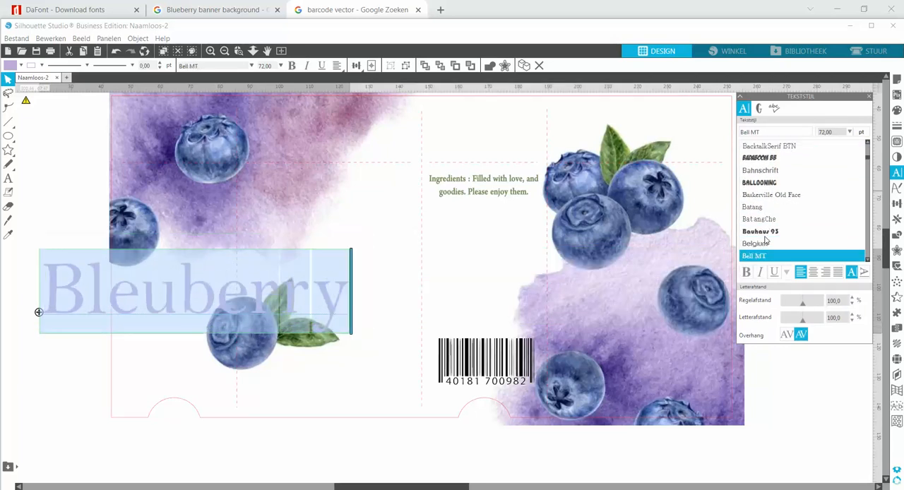
{"action": "key", "text": "Down"}
{"action": "key", "text": "Down"}
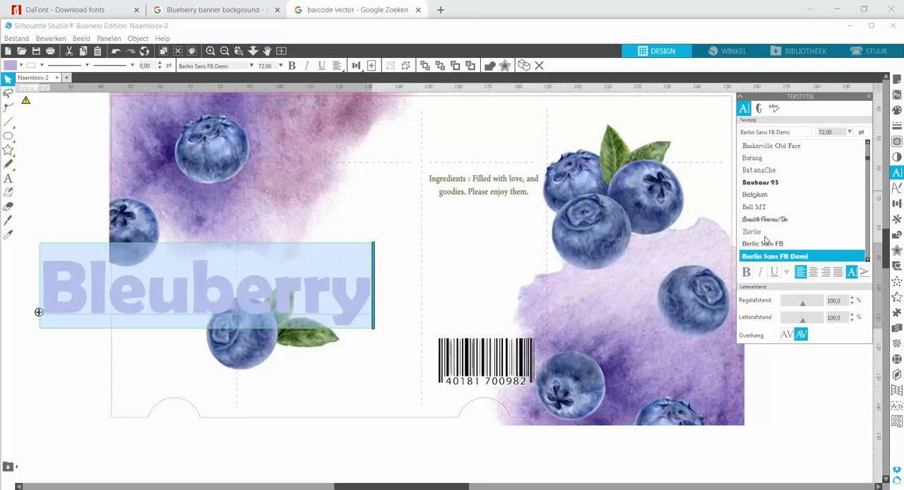
Move the "Bleuberry" title to the white area above the leafy blueberry and weld its overlapping letters into one shape
{"action": "left_click", "coordinate": [91, 371]}
{"action": "left_click_drag", "start_coordinate": [144, 313], "coordinate": [386, 249]}
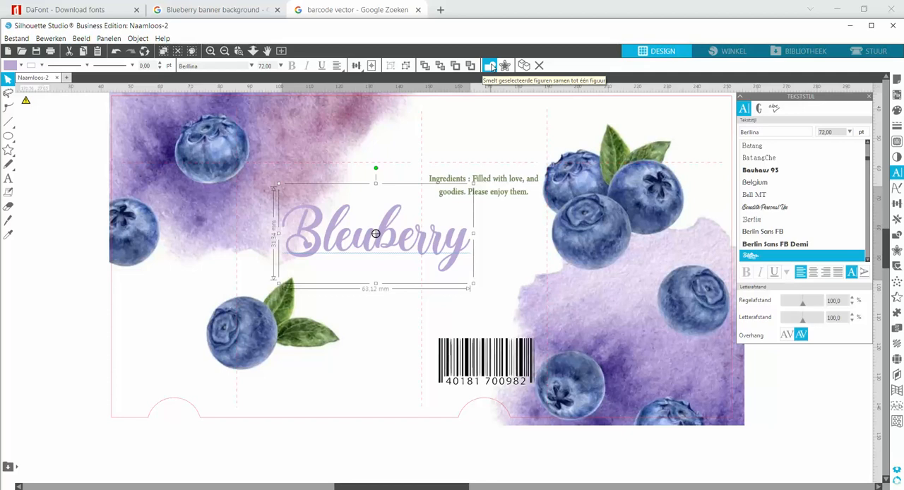
{"action": "left_click", "coordinate": [491, 67]}
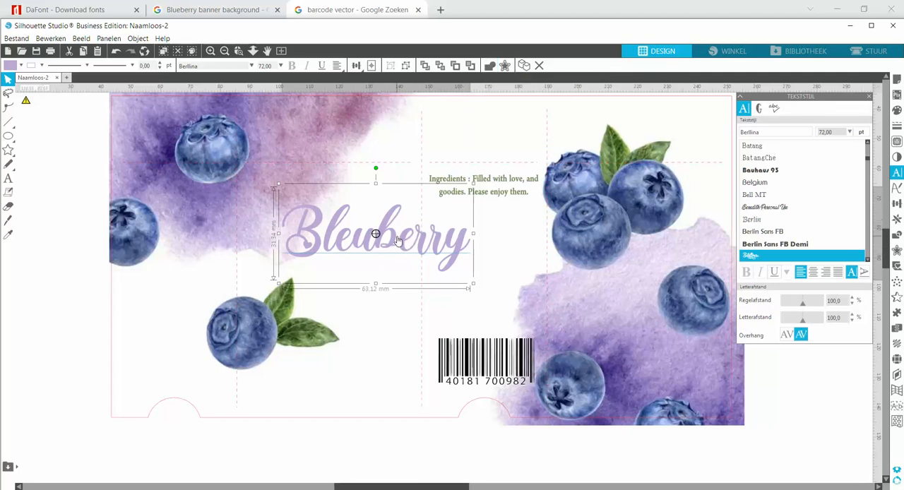
Move the "Bleuberry" title to the empty area below the box template, weld its letters and group the resulting pieces
{"action": "left_click_drag", "start_coordinate": [398, 240], "coordinate": [379, 348]}
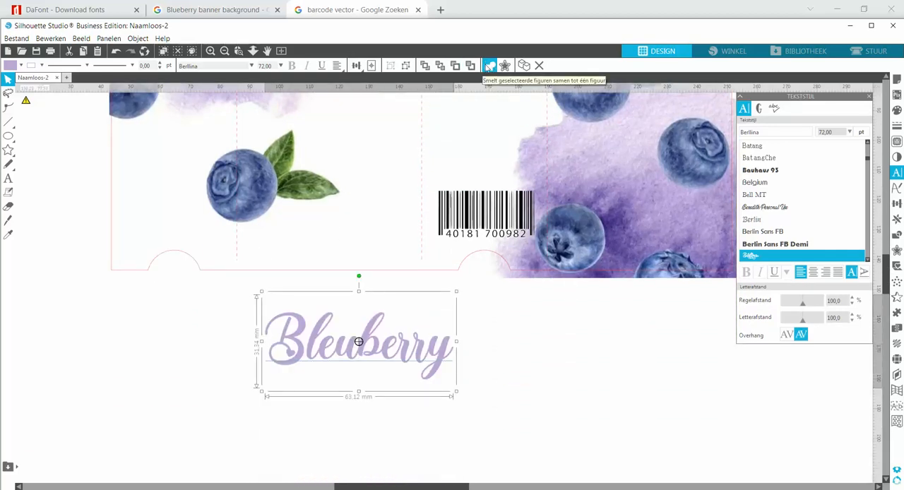
{"action": "left_click", "coordinate": [490, 68]}
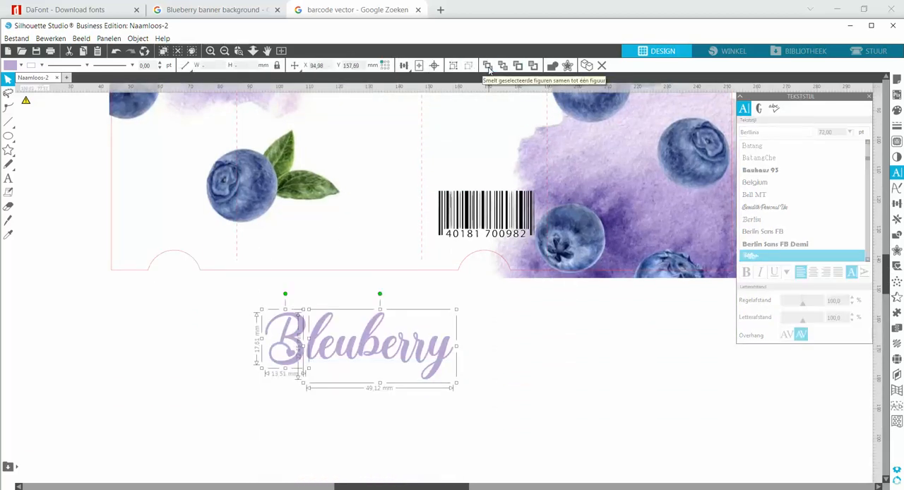
{"action": "left_click", "coordinate": [453, 65]}
{"action": "left_click", "coordinate": [469, 274]}
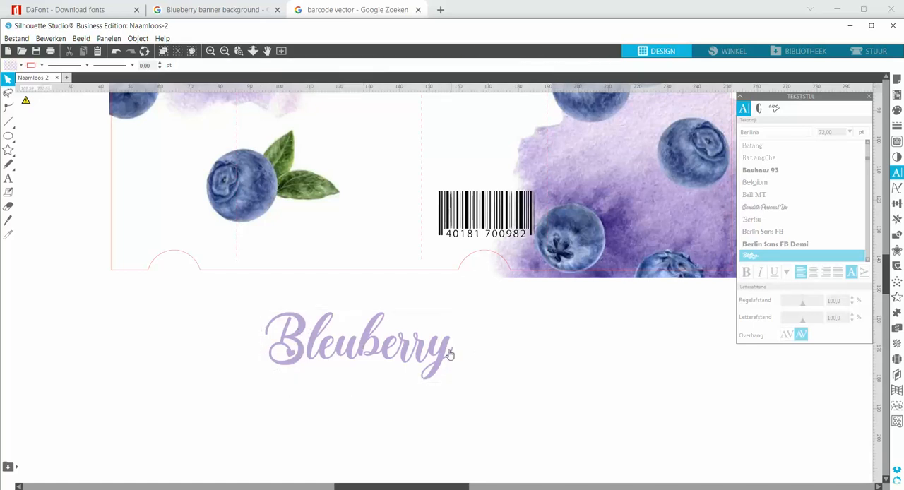
Place the "Bleuberry" title above the leafy blueberry and shrink it to about 50 mm wide
{"action": "left_click_drag", "start_coordinate": [431, 358], "coordinate": [410, 262]}
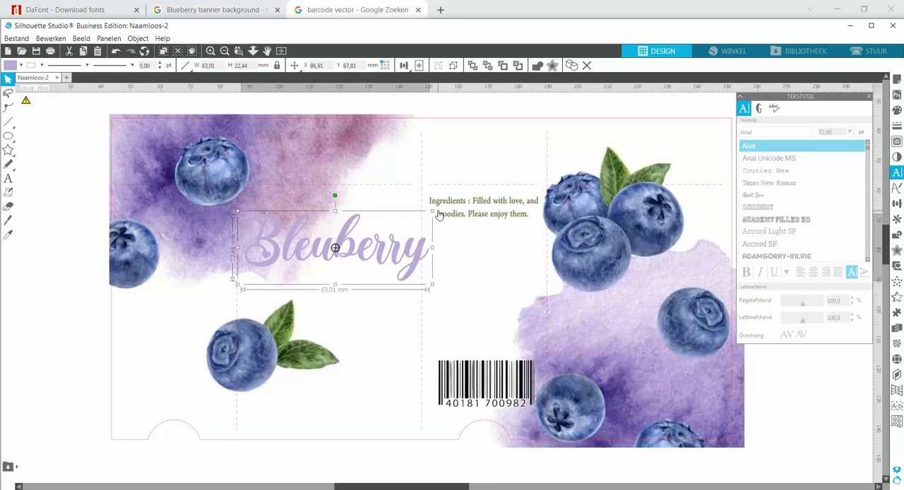
{"action": "left_click_drag", "start_coordinate": [432, 212], "coordinate": [393, 224]}
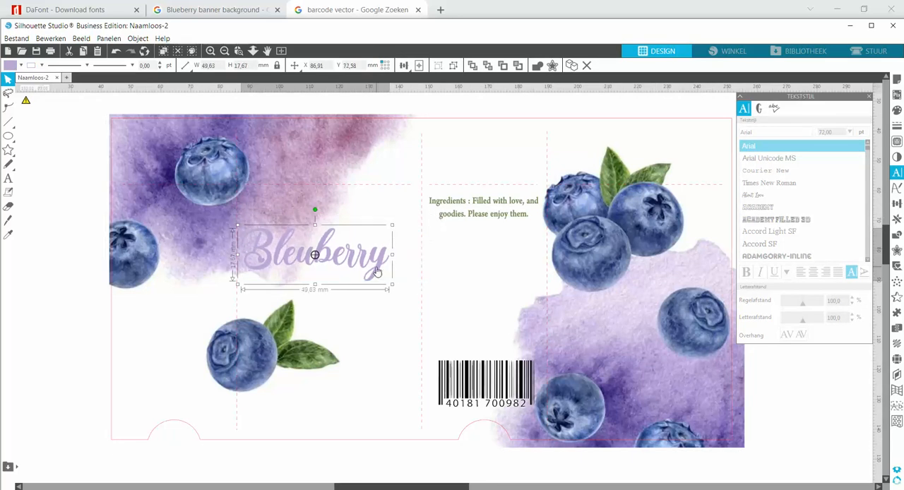
{"action": "left_click_drag", "start_coordinate": [383, 265], "coordinate": [391, 262]}
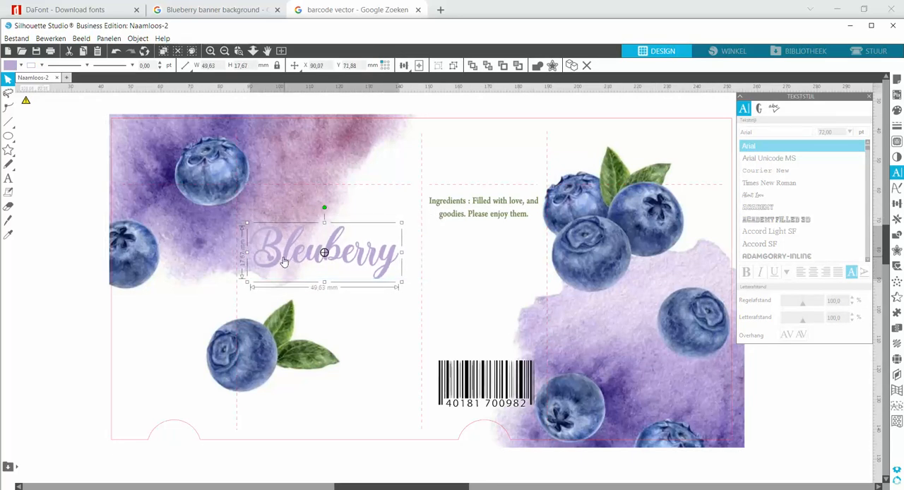
{"action": "left_click_drag", "start_coordinate": [392, 259], "coordinate": [394, 243]}
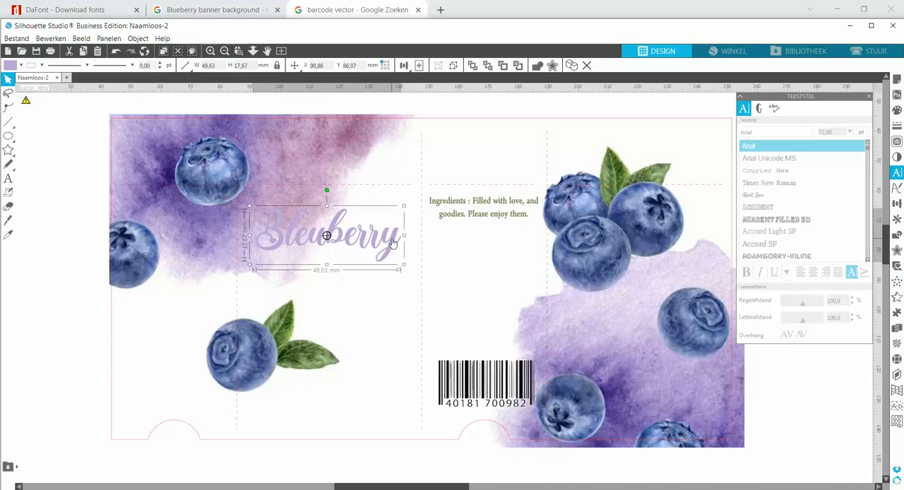
Change the "Bleuberry" title's fill and outline to the dark blue 253367
{"action": "left_click", "coordinate": [896, 112]}
{"action": "left_click", "coordinate": [759, 132]}
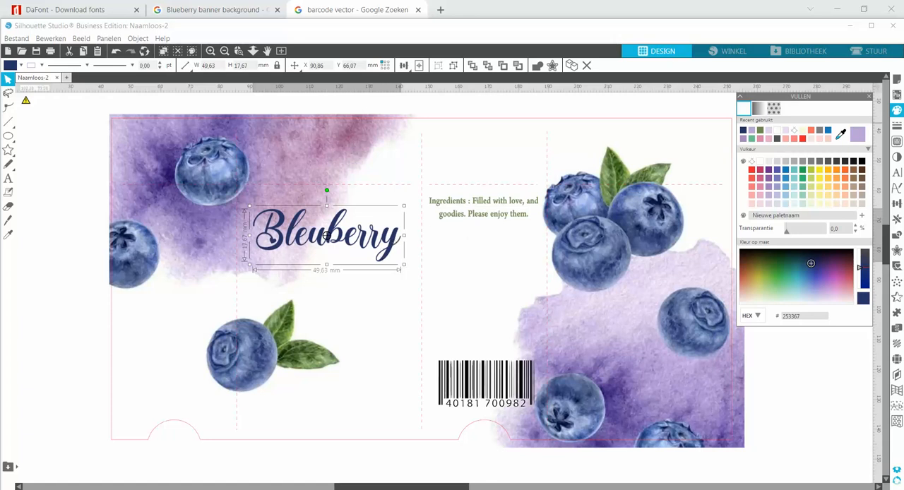
{"action": "left_click", "coordinate": [895, 126]}
{"action": "left_click", "coordinate": [758, 109]}
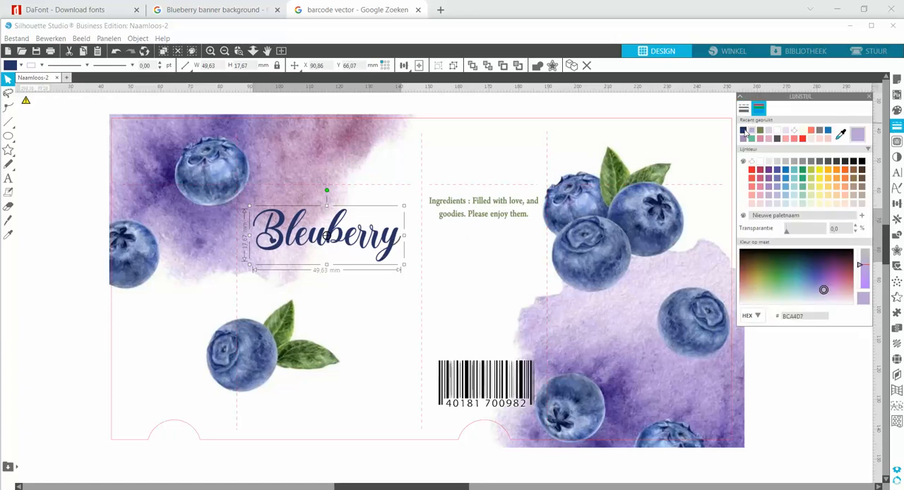
{"action": "left_click", "coordinate": [349, 460]}
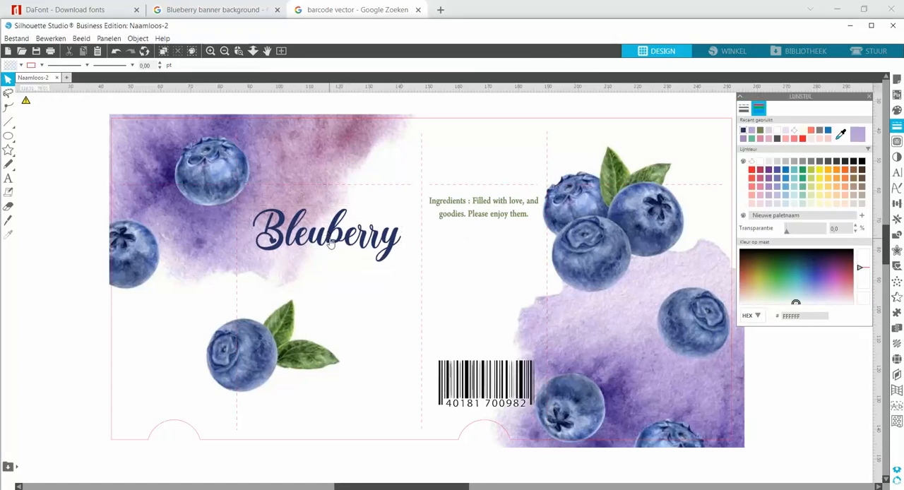
Enlarge the "Bleuberry" title to about 53 mm wide and center it on the front panel above the leafy blueberry
{"action": "left_click", "coordinate": [329, 242]}
{"action": "mouse_move", "coordinate": [403, 205]}
{"action": "left_mouse_down"}
{"action": "mouse_move", "coordinate": [391, 209]}
{"action": "mouse_move", "coordinate": [413, 204]}
{"action": "left_mouse_up"}
{"action": "left_click_drag", "start_coordinate": [406, 241], "coordinate": [403, 242]}
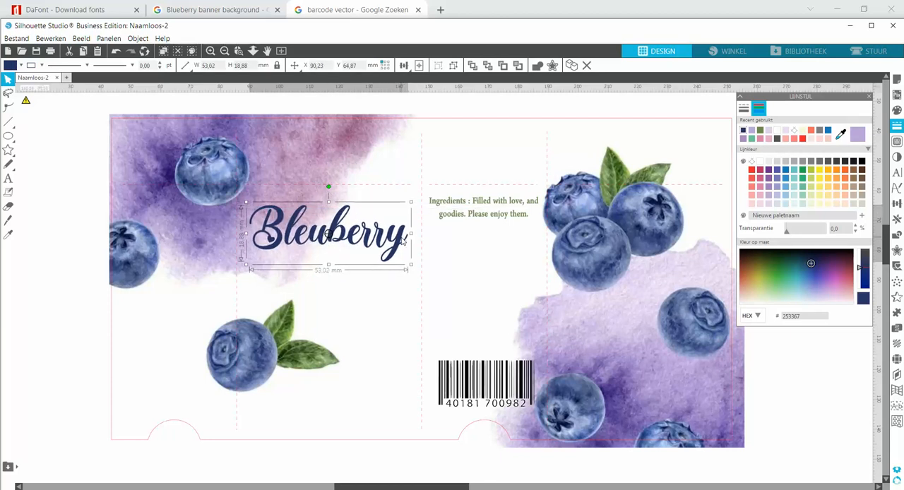
{"action": "left_click", "coordinate": [64, 240]}
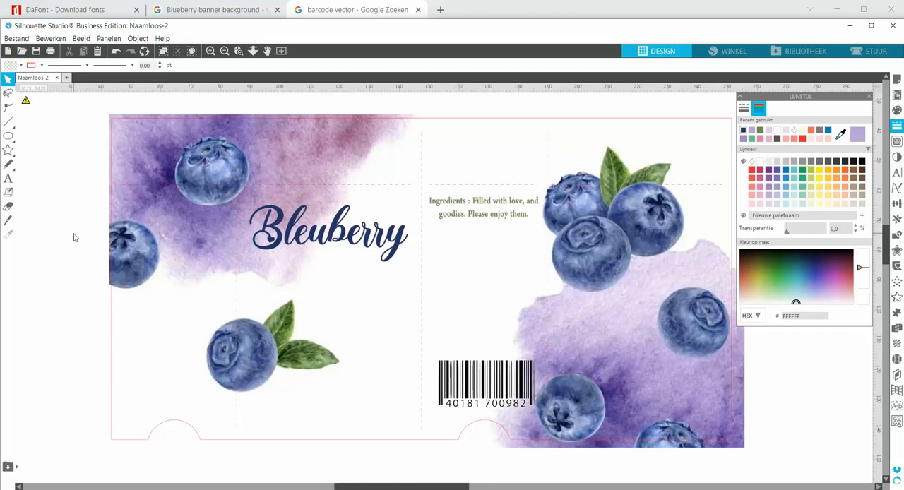
Draw a rectangle about 32 mm wide and 5 mm high directly beneath the "Bleuberry" title
{"action": "left_click", "coordinate": [13, 140]}
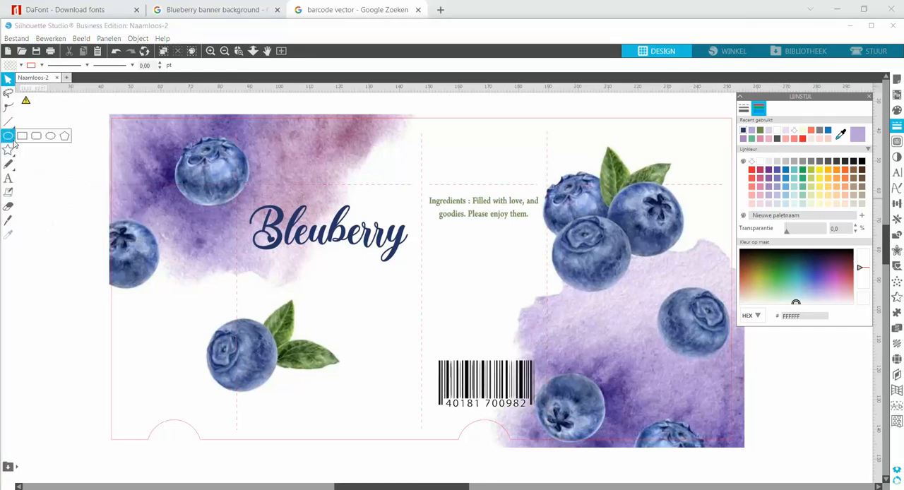
{"action": "left_click", "coordinate": [22, 137]}
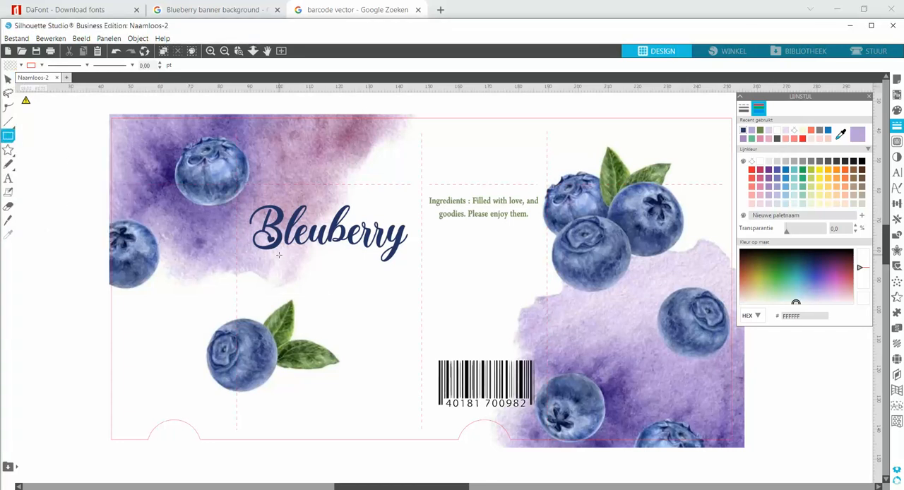
{"action": "left_click_drag", "start_coordinate": [280, 256], "coordinate": [374, 271]}
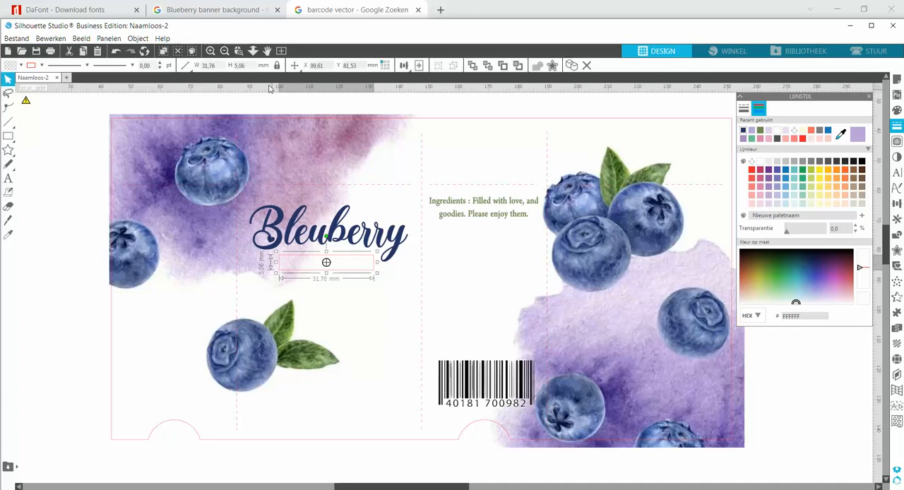
Adjust the rectangle's position under the title and stretch it to about 33.2 mm wide and 5.5 mm high
{"action": "left_click", "coordinate": [224, 51]}
{"action": "left_click", "coordinate": [225, 51]}
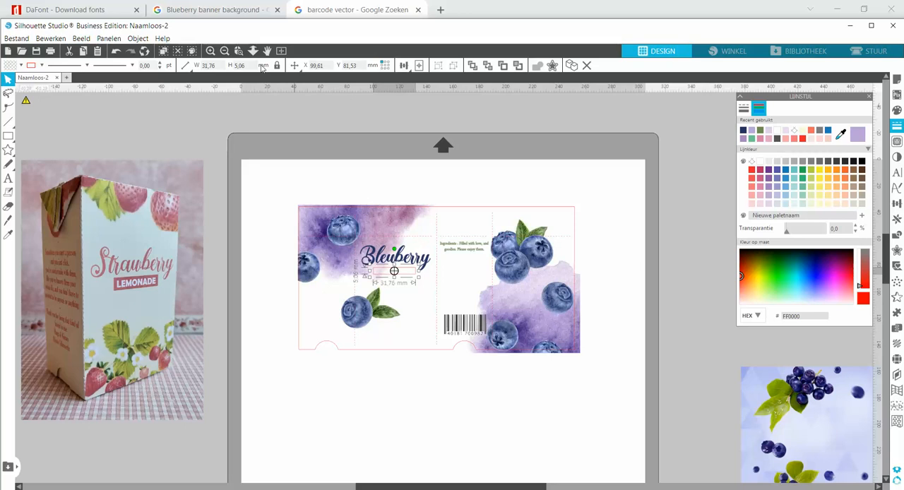
{"action": "left_click_drag", "start_coordinate": [319, 222], "coordinate": [454, 300]}
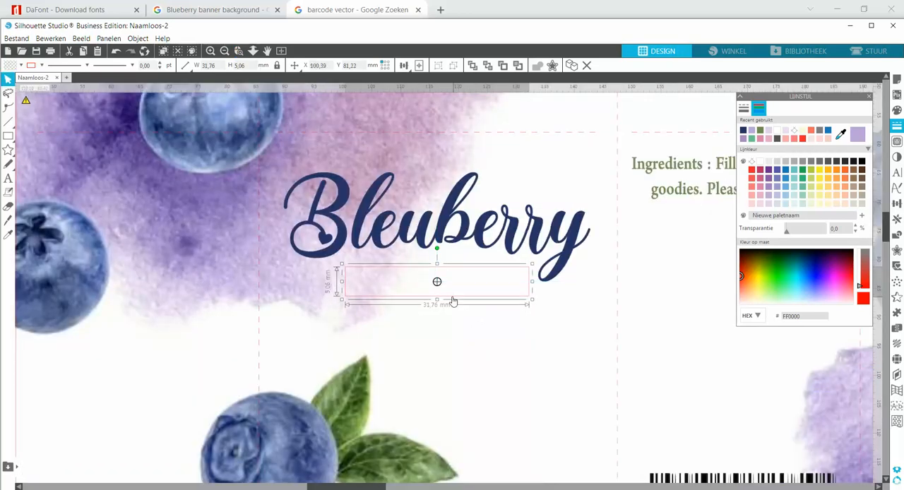
{"action": "left_click_drag", "start_coordinate": [437, 266], "coordinate": [438, 263]}
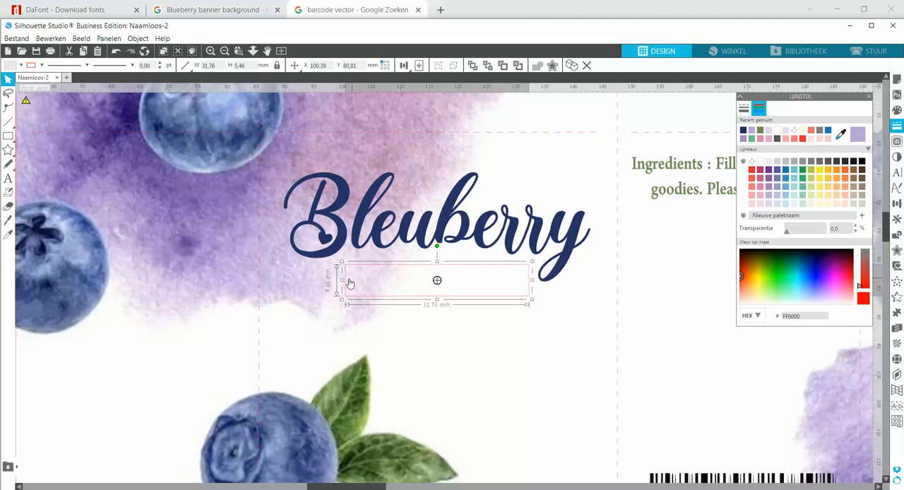
{"action": "left_click_drag", "start_coordinate": [342, 281], "coordinate": [337, 283]}
{"action": "left_click_drag", "start_coordinate": [335, 284], "coordinate": [335, 284]}
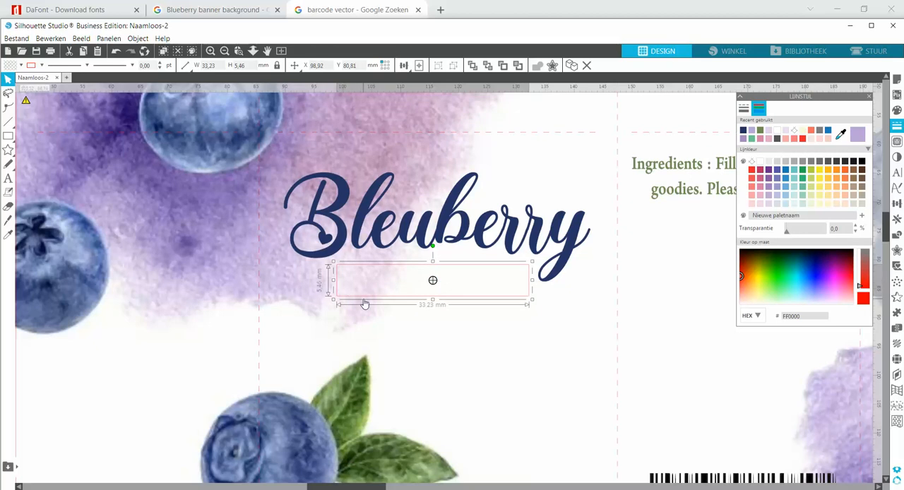
Give the rectangle under the title a dark blue 253367 outline and fill
{"action": "left_click", "coordinate": [743, 131]}
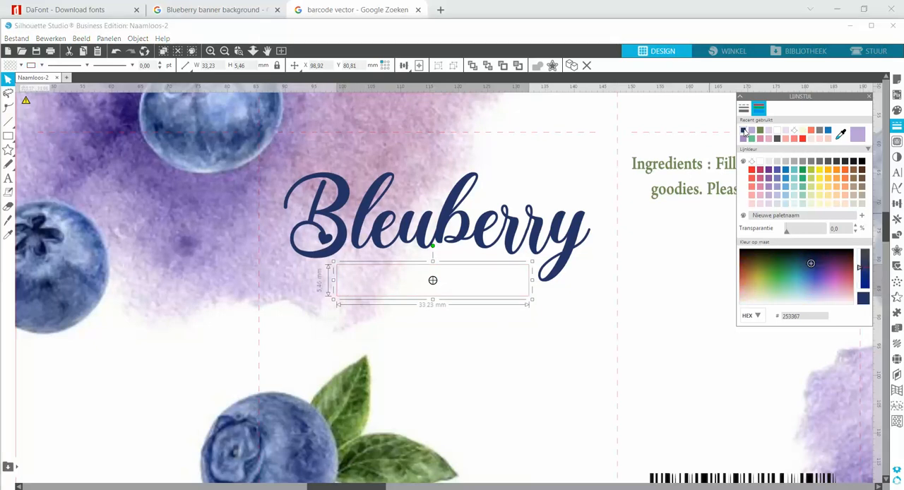
{"action": "left_click", "coordinate": [897, 110]}
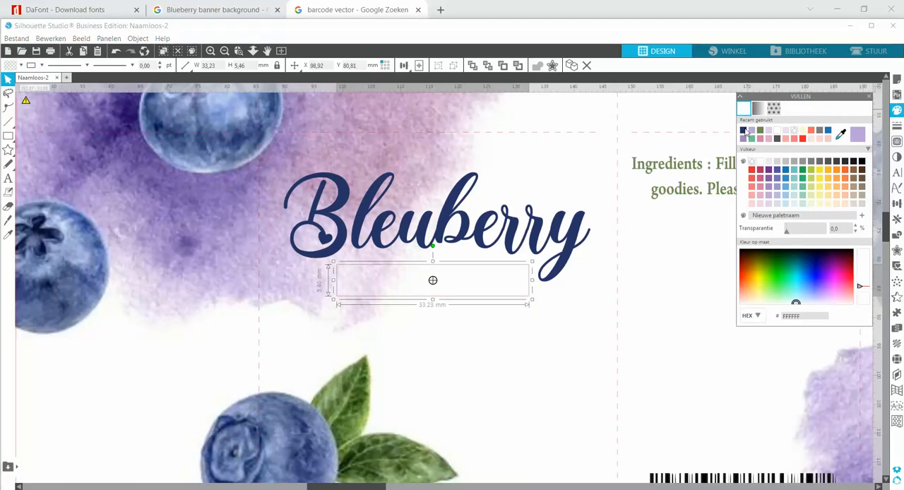
{"action": "left_click", "coordinate": [744, 131]}
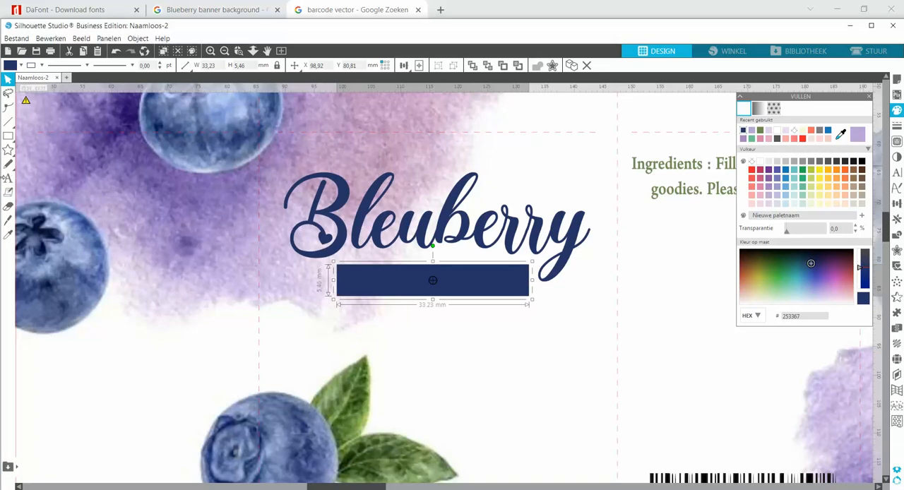
Add a new text reading "LEMONADE" starting in the white area below the dark blue rectangle
{"action": "left_click", "coordinate": [9, 180]}
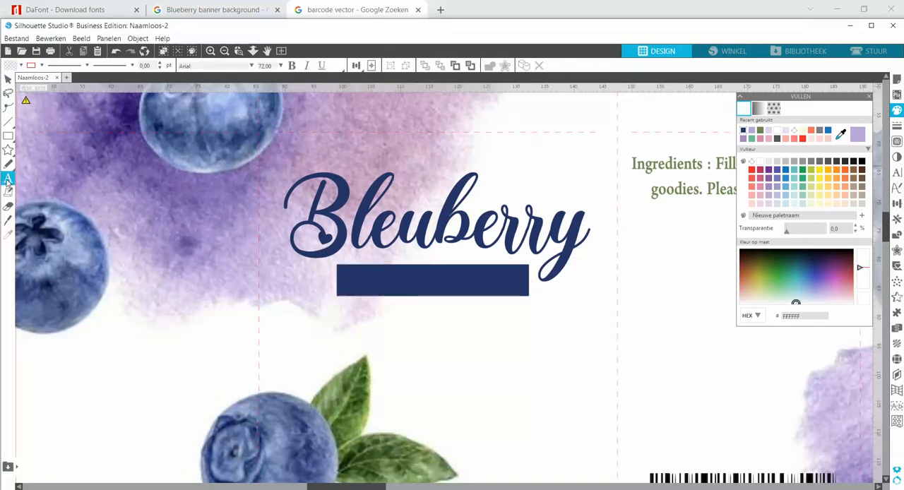
{"action": "left_click", "coordinate": [394, 372]}
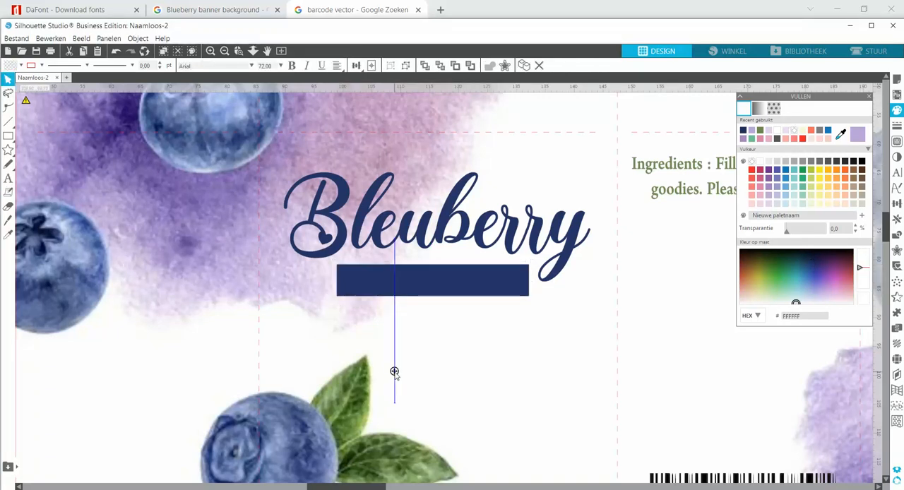
{"action": "type", "text": "LEMON"}
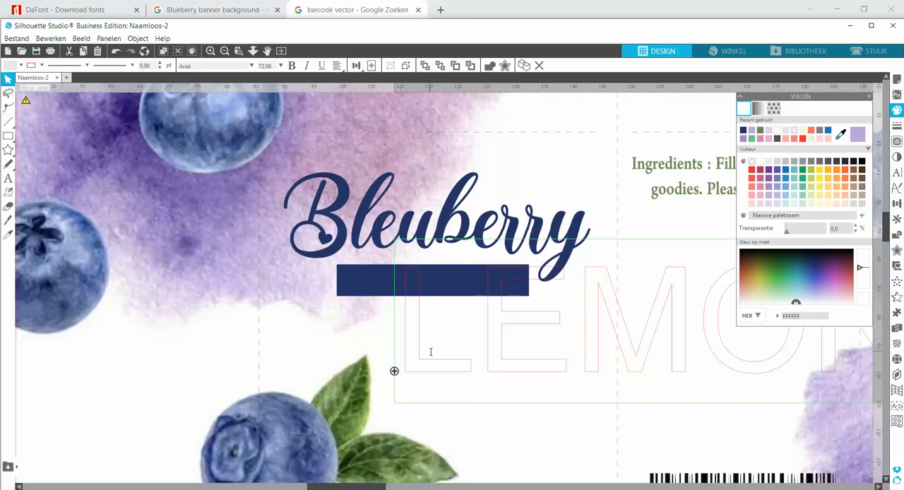
Try to set the line and fill colors to white while the "LEMONADE" text is still being edited
{"action": "left_click", "coordinate": [896, 125]}
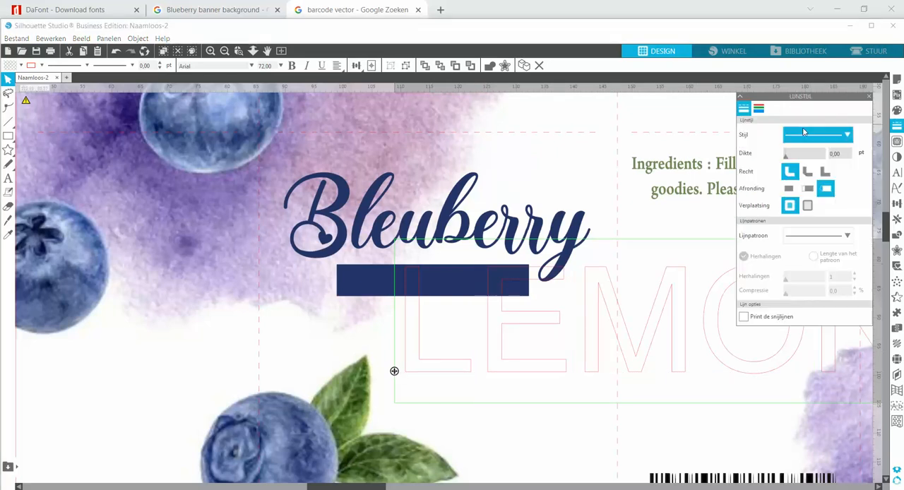
{"action": "left_click", "coordinate": [759, 110]}
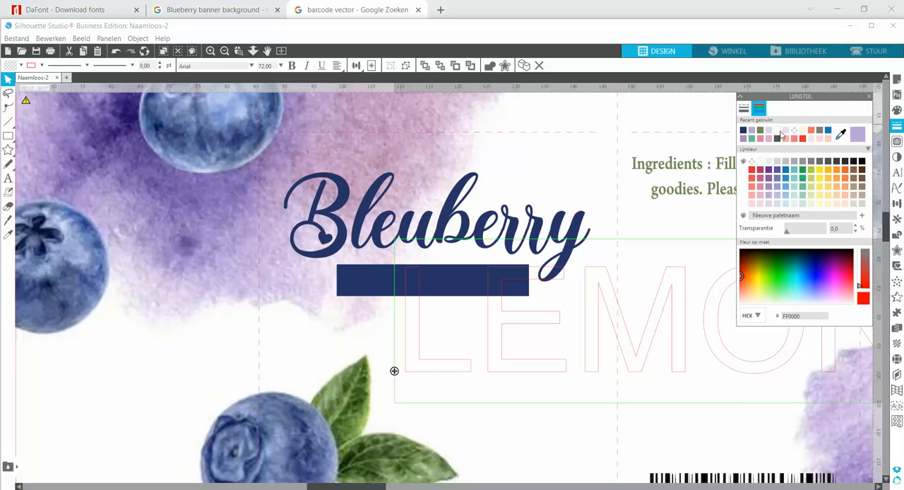
{"action": "left_click", "coordinate": [763, 165]}
{"action": "left_click", "coordinate": [897, 112]}
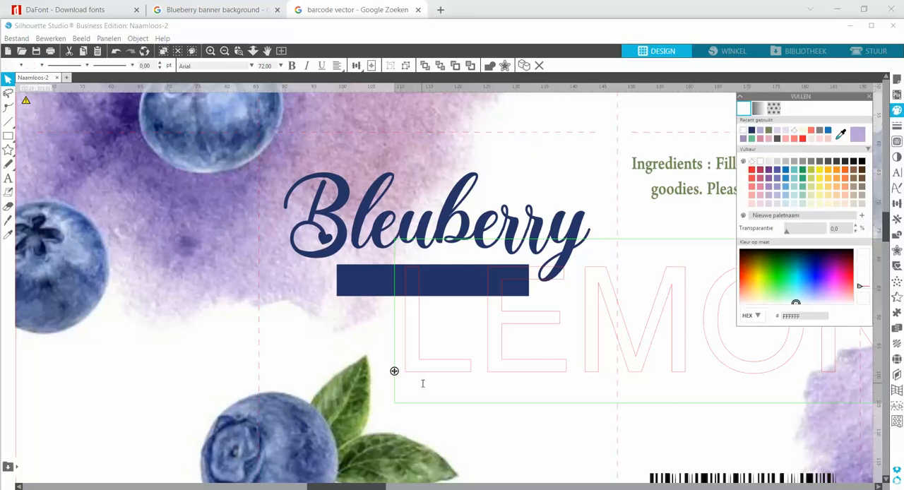
Finish editing the "LEMONADE" text and set both its fill and its outline to white
{"action": "left_click", "coordinate": [472, 452]}
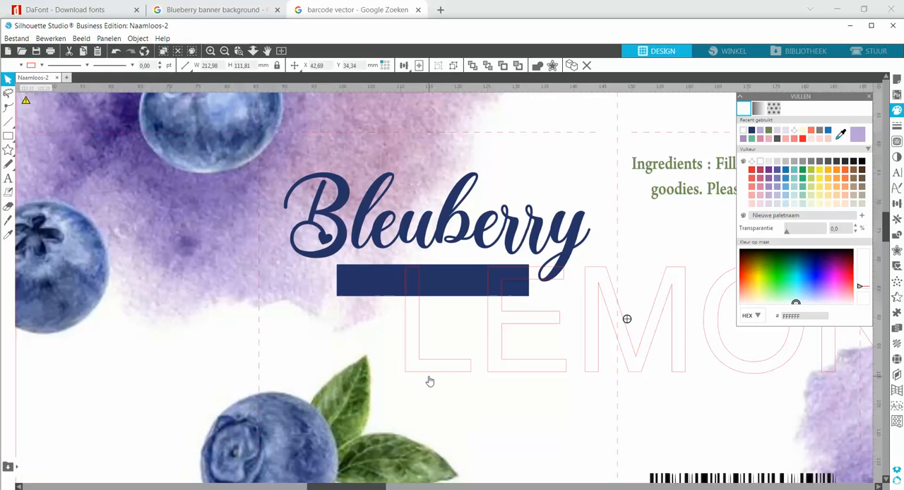
{"action": "left_click", "coordinate": [742, 131]}
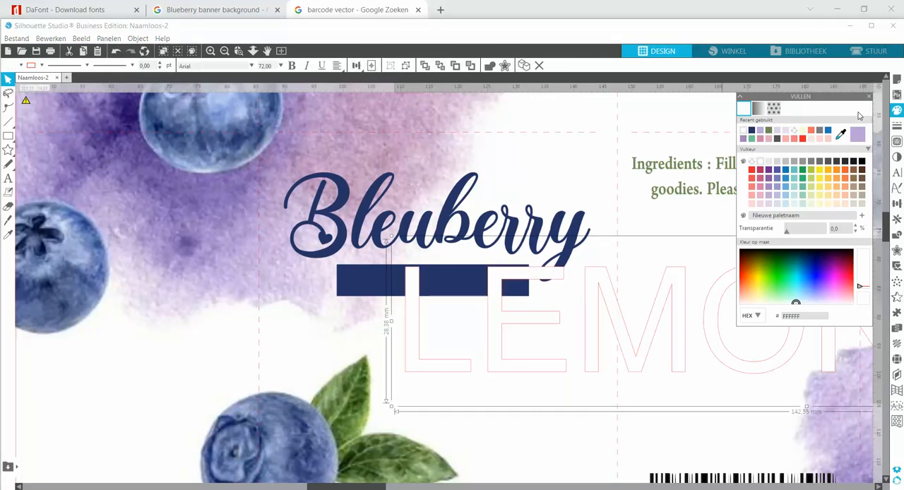
{"action": "left_click", "coordinate": [897, 126]}
{"action": "left_click", "coordinate": [758, 108]}
{"action": "left_click", "coordinate": [743, 132]}
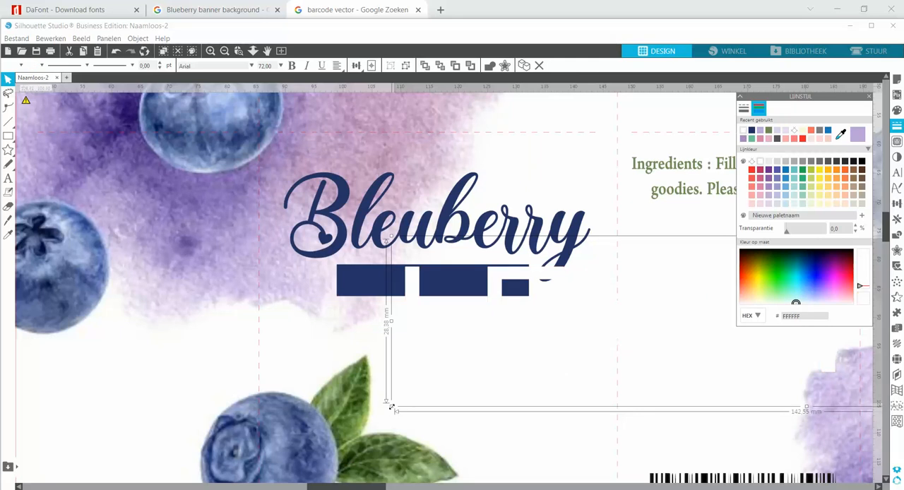
Scale the white "LEMONADE" text down to about 20 mm wide and place it on the dark blue rectangle
{"action": "left_click_drag", "start_coordinate": [394, 415], "coordinate": [720, 302]}
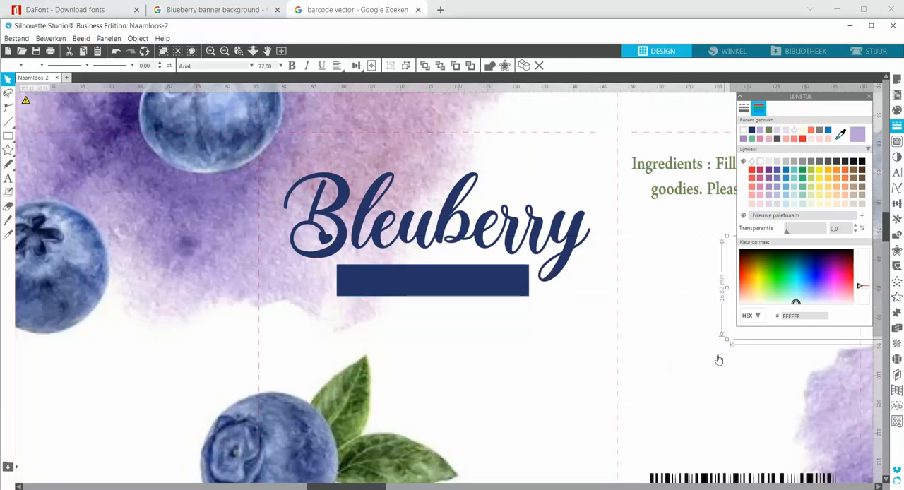
{"action": "left_click_drag", "start_coordinate": [368, 487], "coordinate": [403, 487]}
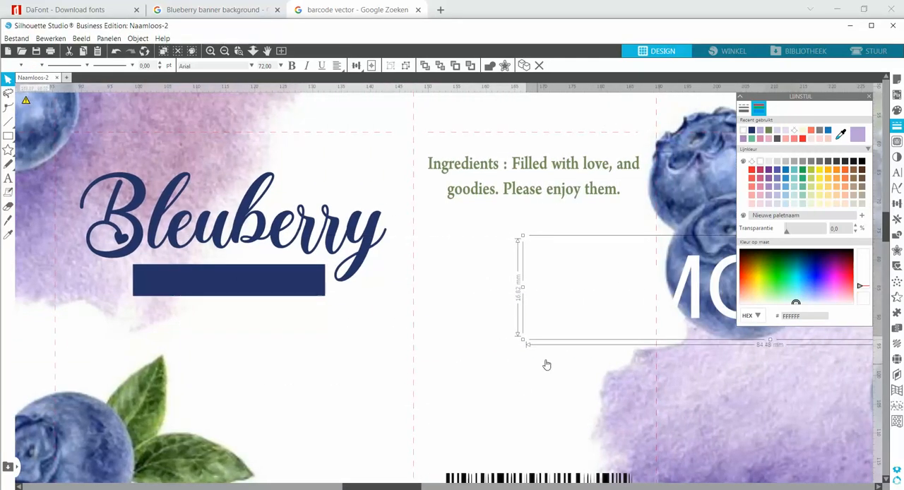
{"action": "left_click_drag", "start_coordinate": [685, 308], "coordinate": [209, 337]}
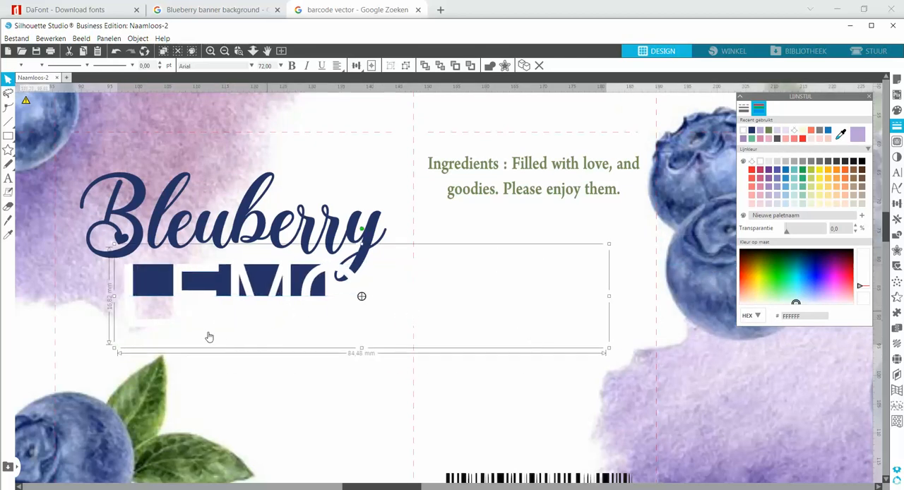
{"action": "left_click_drag", "start_coordinate": [113, 349], "coordinate": [183, 282]}
{"action": "left_click", "coordinate": [116, 54]}
{"action": "left_click_drag", "start_coordinate": [408, 487], "coordinate": [374, 487]}
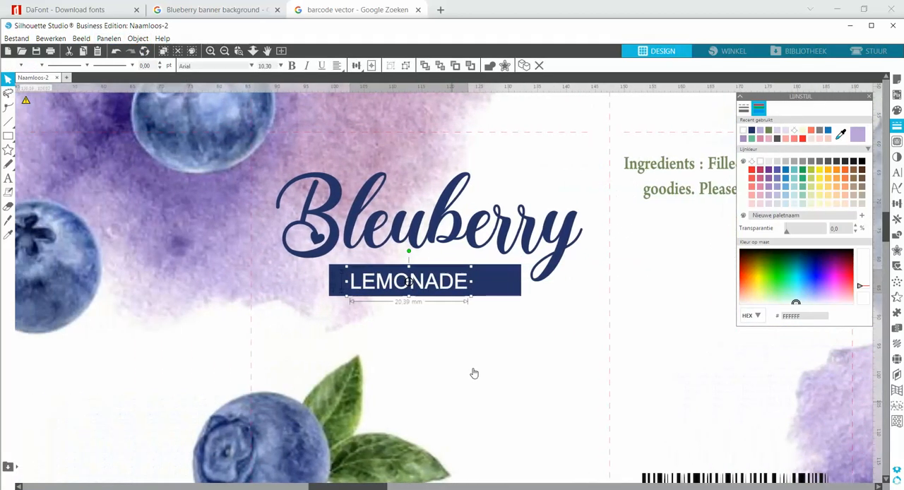
Change the font of the white "LEMONADE" text to AnonimRound
{"action": "double_click", "coordinate": [470, 285]}
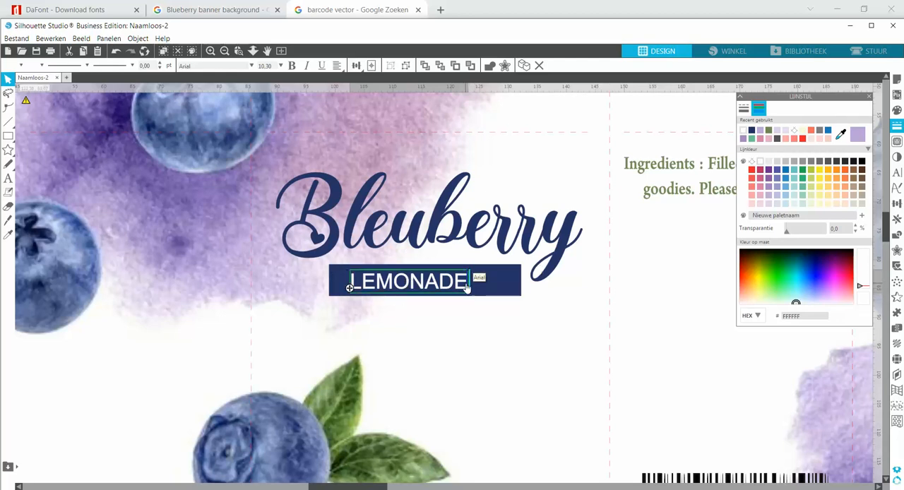
{"action": "key", "text": "shift+Left"}
{"action": "key", "text": "shift+Left"}
{"action": "key", "text": "shift+Left"}
{"action": "key", "text": "shift+Left"}
{"action": "key", "text": "shift+Left"}
{"action": "key", "text": "shift+Left"}
{"action": "key", "text": "shift+Left"}
{"action": "key", "text": "shift+Left"}
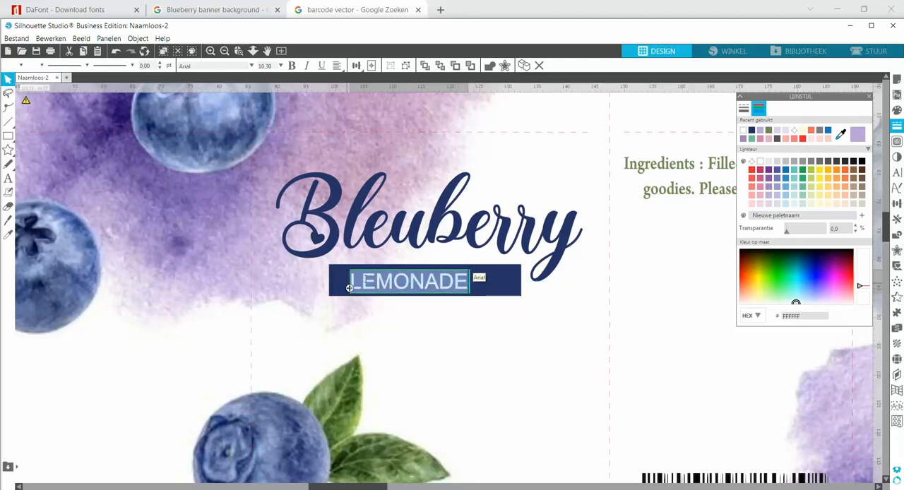
{"action": "left_click", "coordinate": [897, 172]}
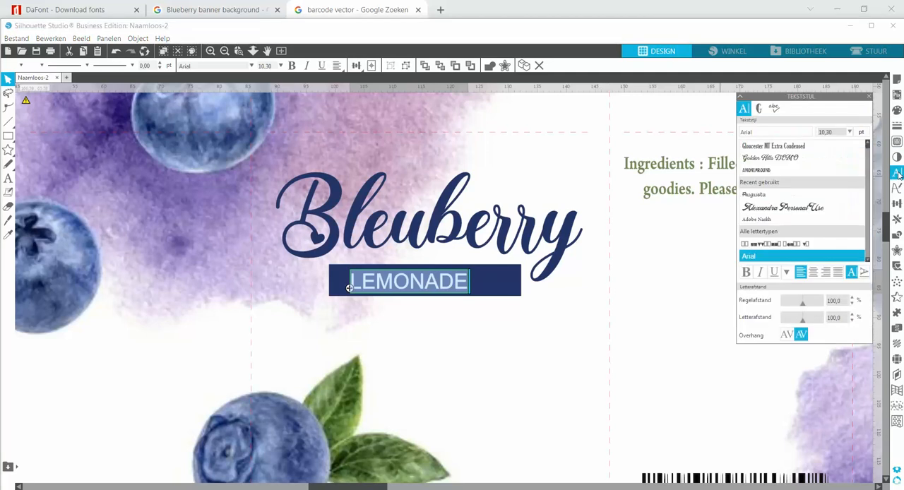
{"action": "left_click", "coordinate": [777, 171]}
{"action": "left_click", "coordinate": [434, 332]}
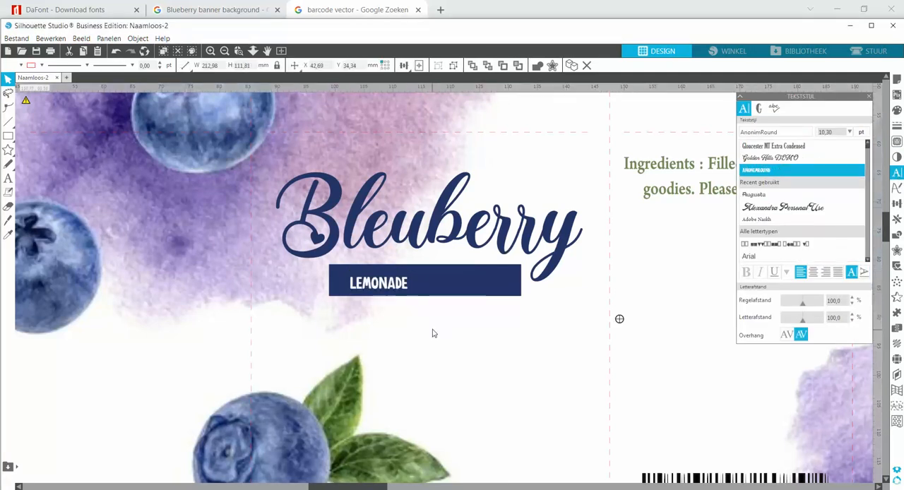
Enlarge the "LEMONADE" text to about 22.6 mm wide and position it in the middle of the dark blue rectangle
{"action": "left_click", "coordinate": [407, 289]}
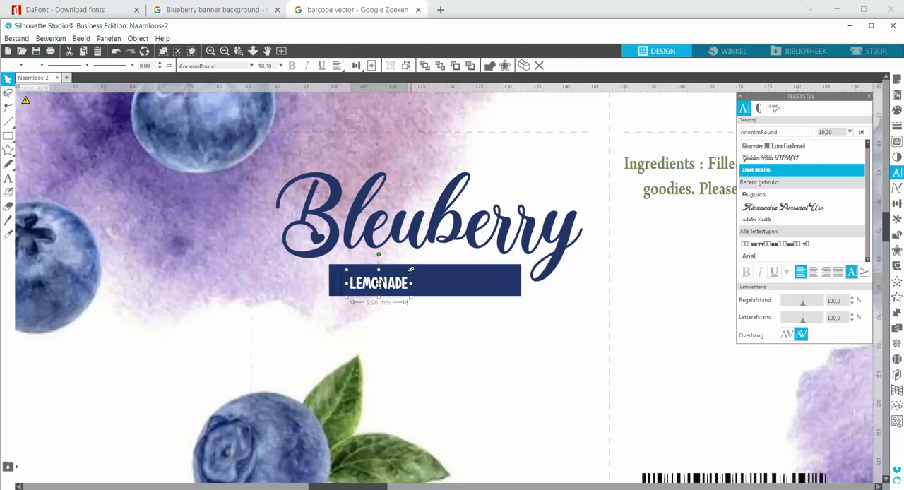
{"action": "left_click_drag", "start_coordinate": [411, 269], "coordinate": [480, 294]}
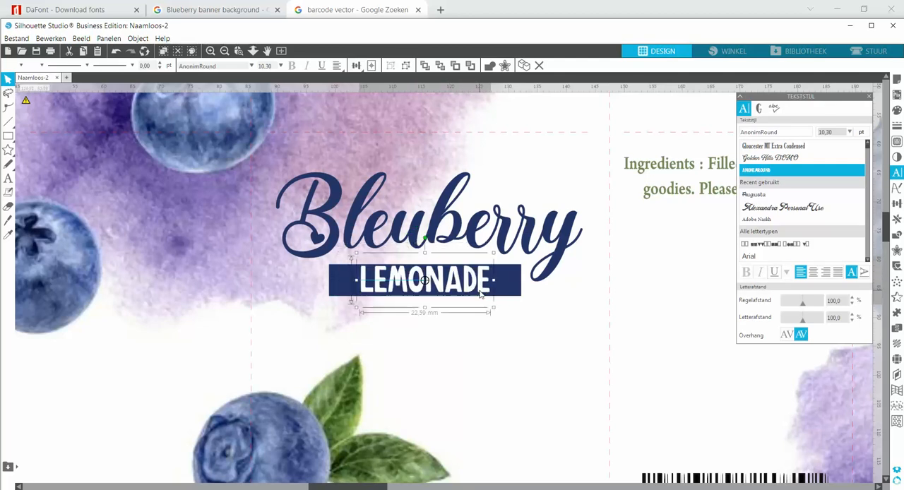
{"action": "left_click_drag", "start_coordinate": [426, 256], "coordinate": [425, 260]}
{"action": "key", "text": "Up"}
{"action": "key", "text": "Up"}
{"action": "key", "text": "Up"}
{"action": "key", "text": "Up"}
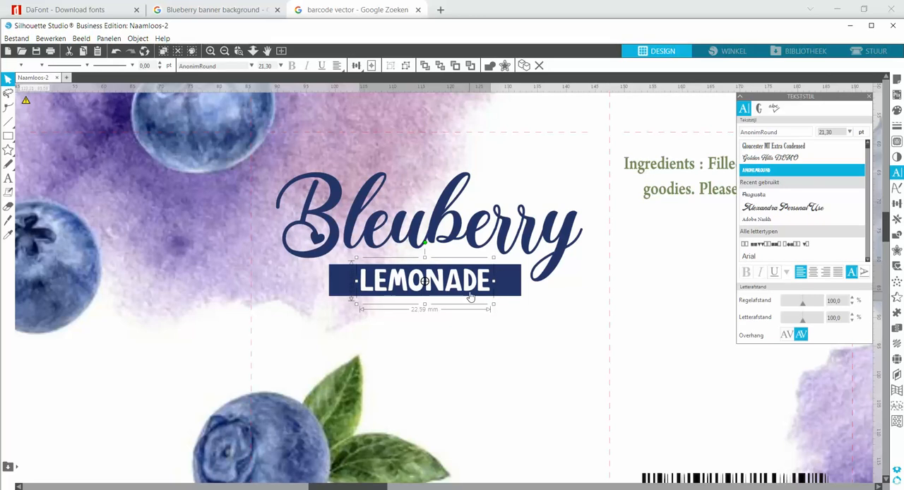
Add a "~" in front of "LEMONADE" and set only that character to the Augusta font
{"action": "double_click", "coordinate": [363, 290]}
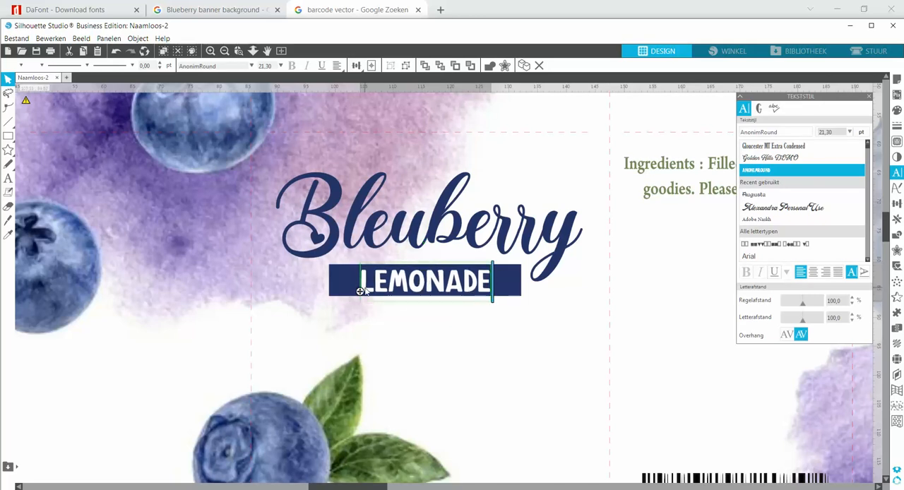
{"action": "type", "text": "~"}
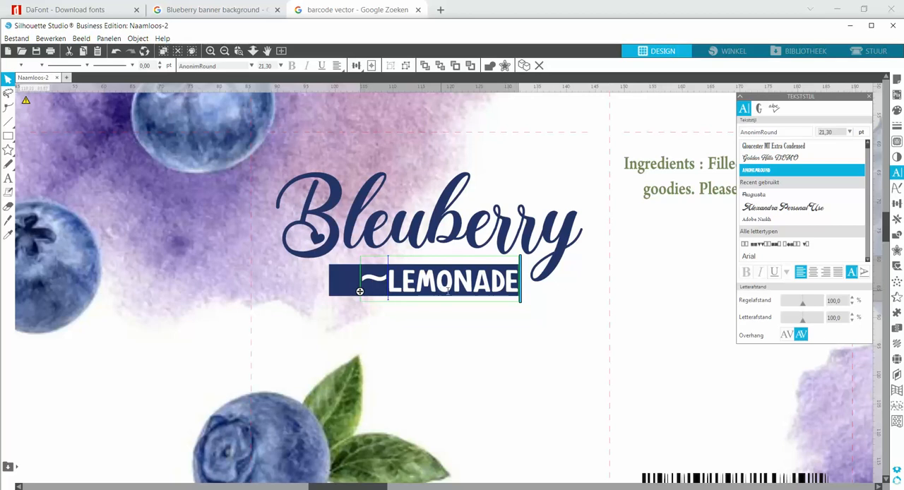
{"action": "left_click_drag", "start_coordinate": [388, 279], "coordinate": [360, 279]}
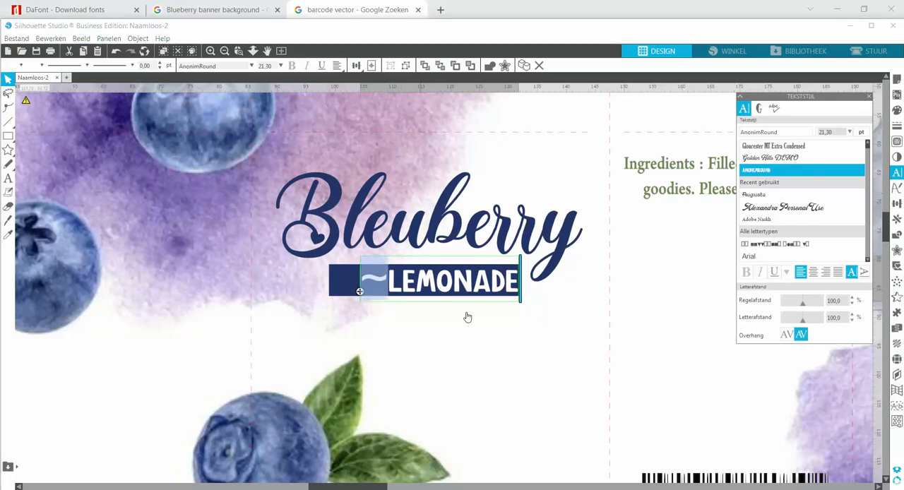
{"action": "left_click", "coordinate": [752, 196]}
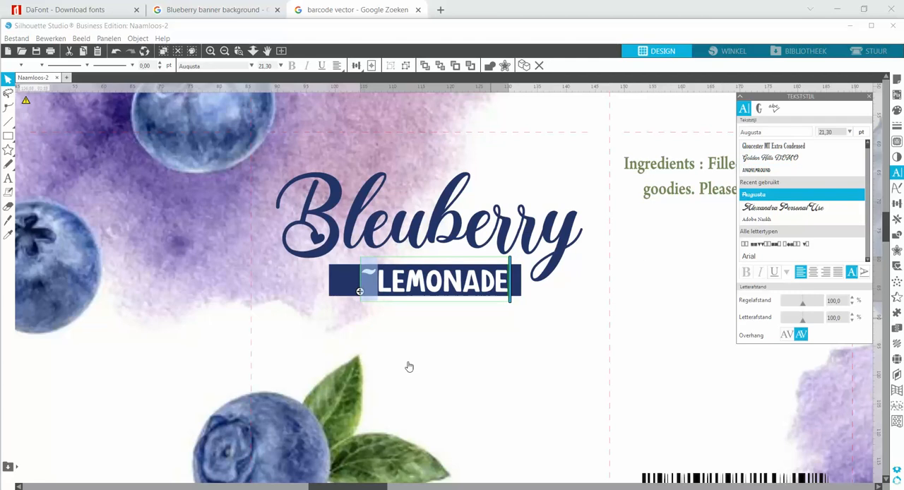
{"action": "left_click", "coordinate": [439, 334]}
Shift the "~LEMONADE" text slightly left and up so it sits centered on the dark blue rectangle
{"action": "left_click_drag", "start_coordinate": [433, 289], "coordinate": [423, 289]}
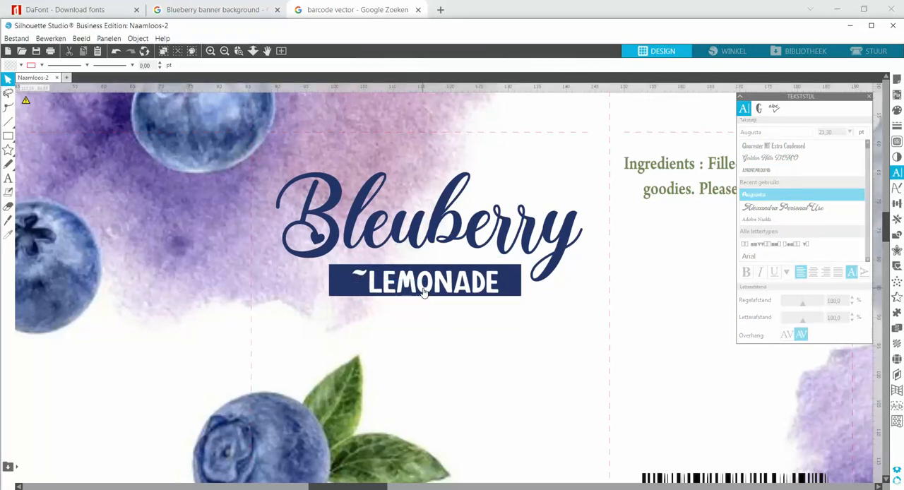
{"action": "key", "text": "Left"}
{"action": "key", "text": "Left"}
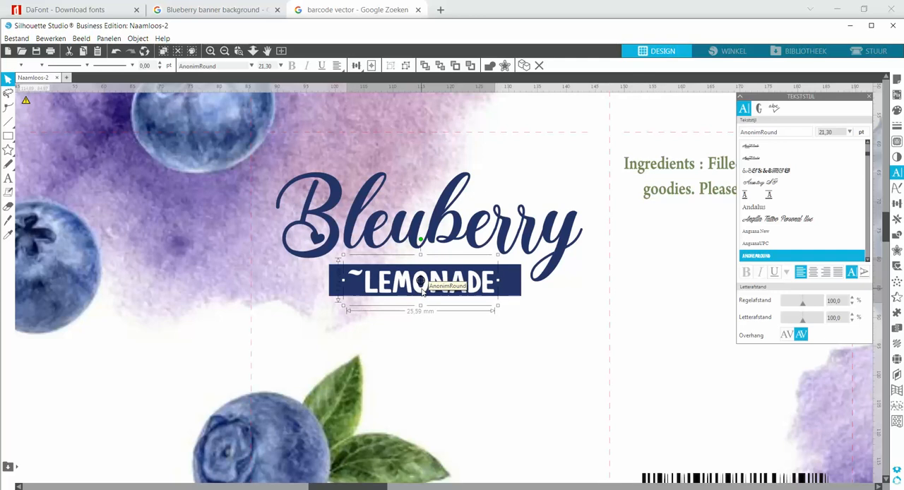
{"action": "key", "text": "Up"}
{"action": "key", "text": "Left"}
{"action": "key", "text": "Left"}
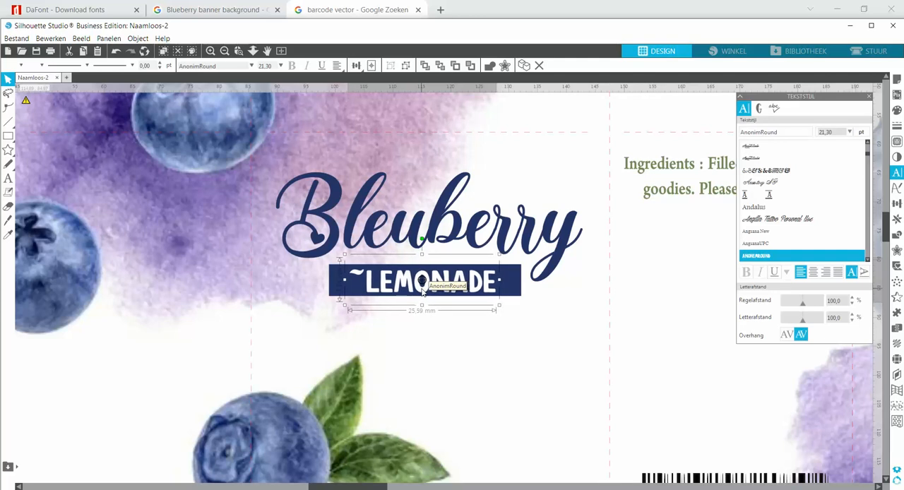
{"action": "key", "text": "Up"}
{"action": "key", "text": "Left"}
{"action": "key", "text": "Left"}
{"action": "key", "text": "Left"}
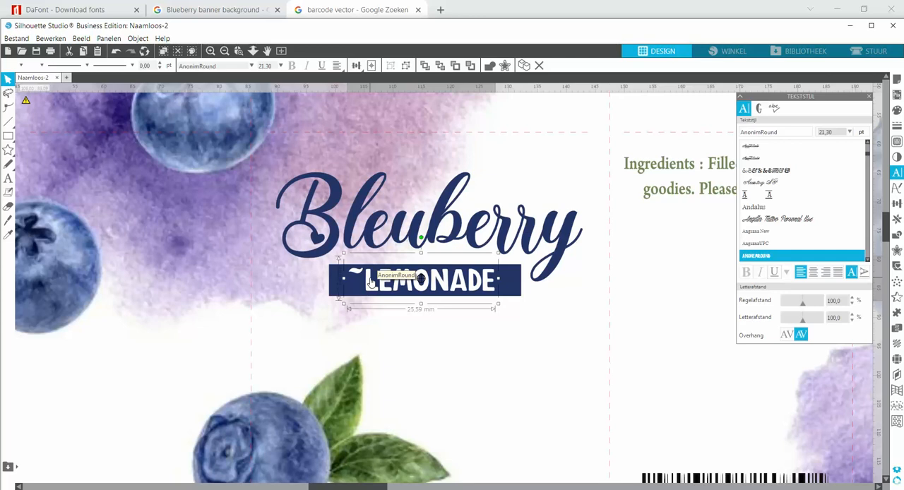
Ungroup the "~LEMONADE" text into separate characters and lower the tilde to the mid-height of the letters, just before the L
{"action": "left_click", "coordinate": [406, 65]}
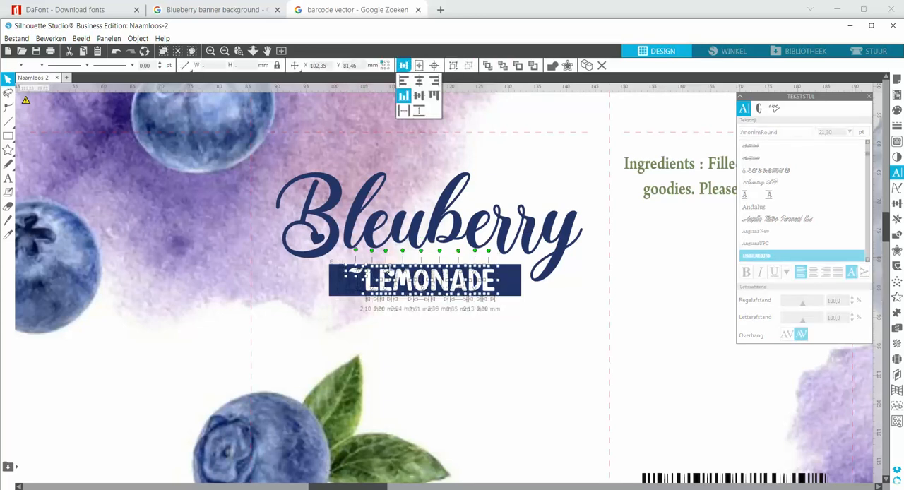
{"action": "left_click", "coordinate": [397, 312]}
{"action": "left_click", "coordinate": [359, 274]}
{"action": "key", "text": "Down"}
{"action": "key", "text": "Down"}
{"action": "key", "text": "Down"}
{"action": "key", "text": "Down"}
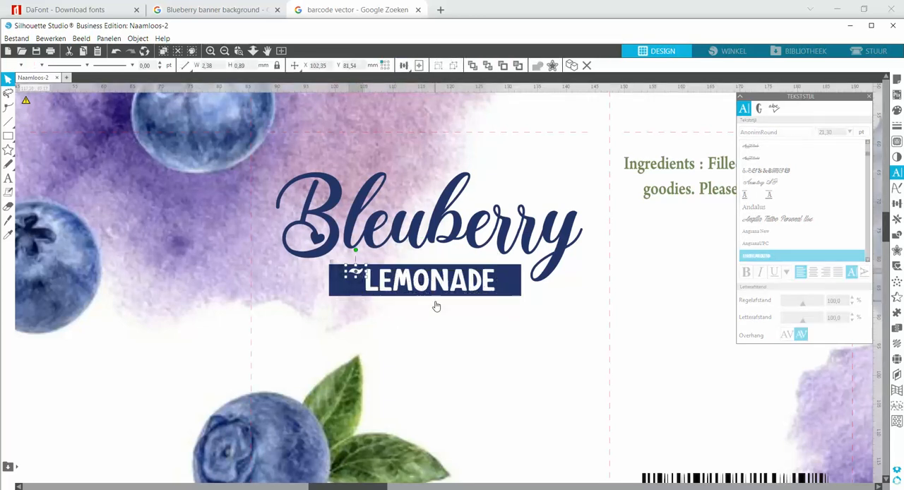
{"action": "key", "text": "Left"}
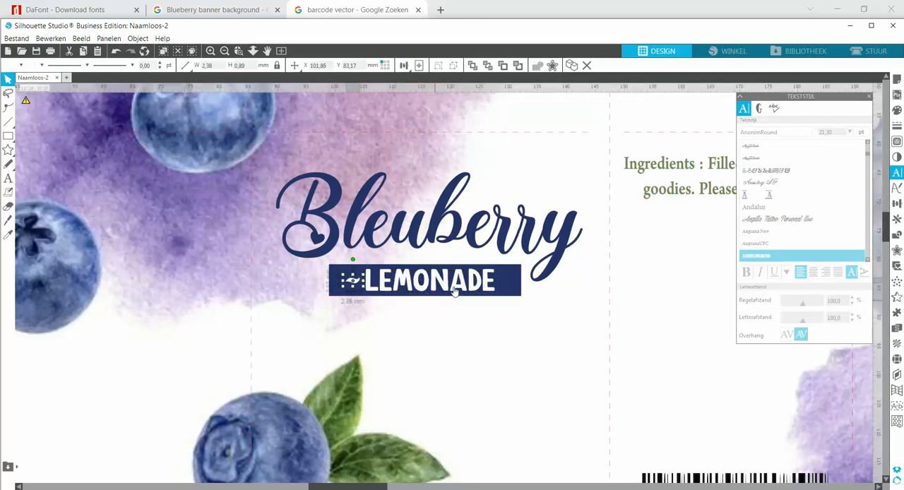
Duplicate the tilde and place the copy after the last E of "LEMONADE" at the same height
{"action": "key", "text": "Right"}
{"action": "key", "text": "Right"}
{"action": "key", "text": "Right"}
{"action": "key", "text": "Right"}
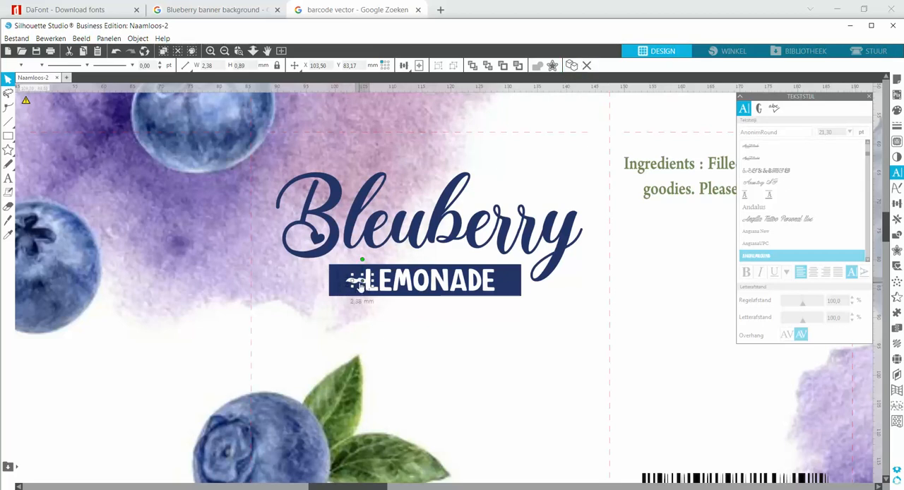
{"action": "left_click_drag", "start_coordinate": [362, 282], "coordinate": [503, 285]}
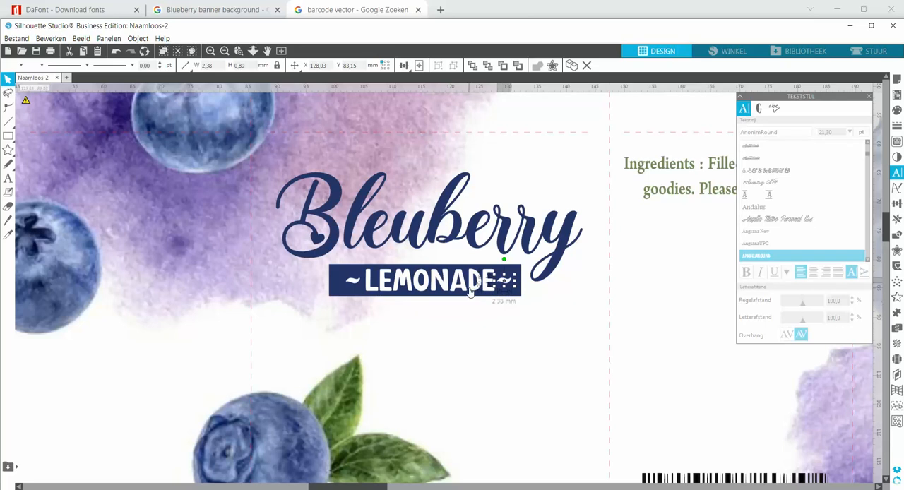
{"action": "key", "text": "Right"}
{"action": "key", "text": "Right"}
{"action": "left_click", "coordinate": [490, 309]}
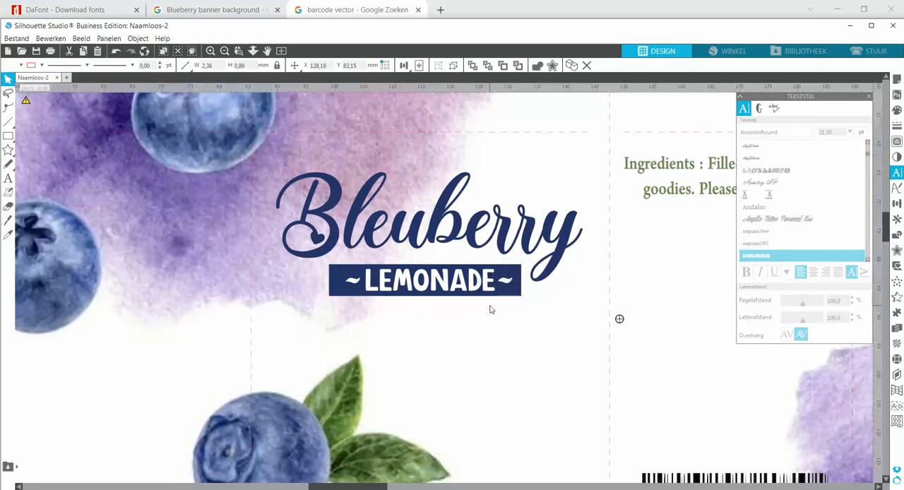
Group both tildes with all the letters of "LEMONADE" and center the group on the dark blue rectangle
{"action": "left_click", "coordinate": [353, 283]}
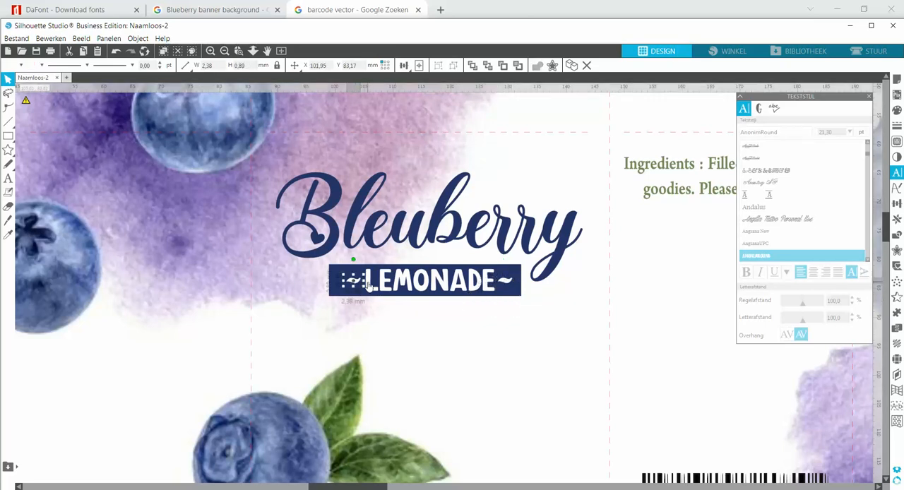
{"action": "left_click", "coordinate": [369, 285], "text": "shift"}
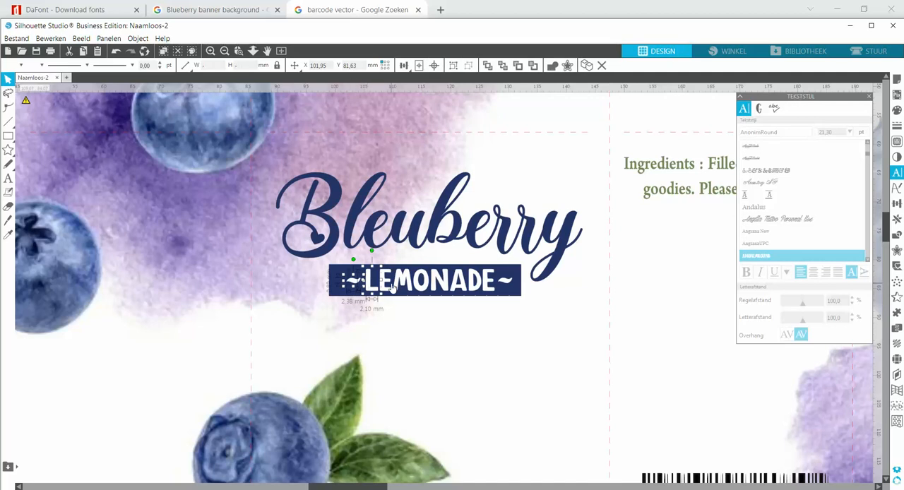
{"action": "left_click", "coordinate": [397, 283], "text": "shift"}
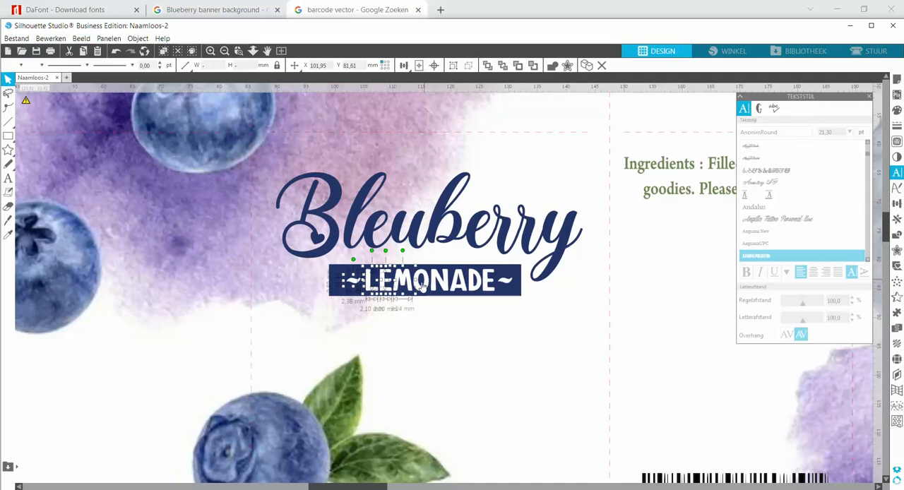
{"action": "left_click", "coordinate": [405, 283], "text": "shift"}
{"action": "left_click", "coordinate": [422, 283], "text": "shift"}
{"action": "left_click", "coordinate": [438, 284], "text": "shift"}
{"action": "left_click", "coordinate": [458, 285], "text": "shift"}
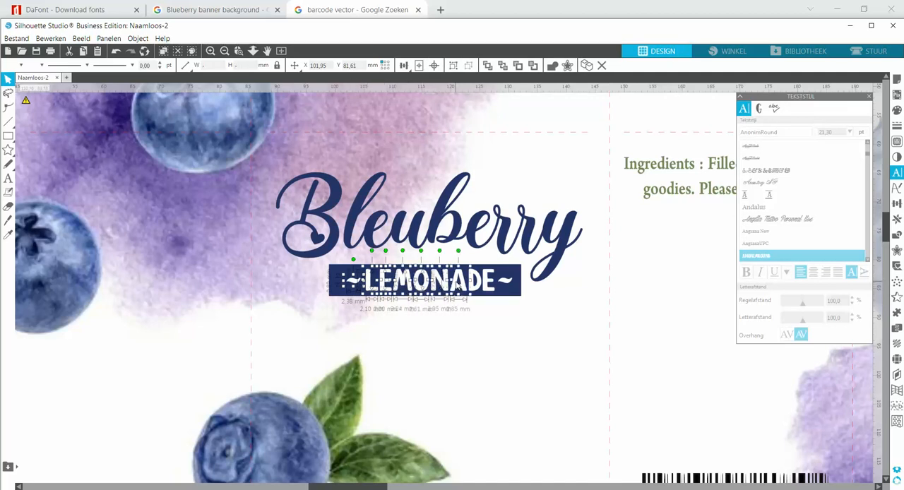
{"action": "left_click", "coordinate": [490, 285], "text": "shift"}
{"action": "left_click", "coordinate": [505, 283], "text": "shift"}
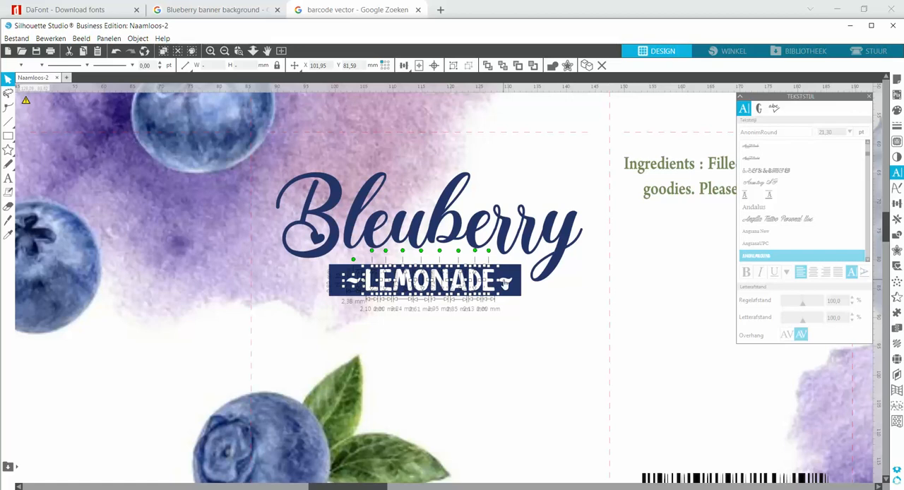
{"action": "left_click", "coordinate": [453, 66]}
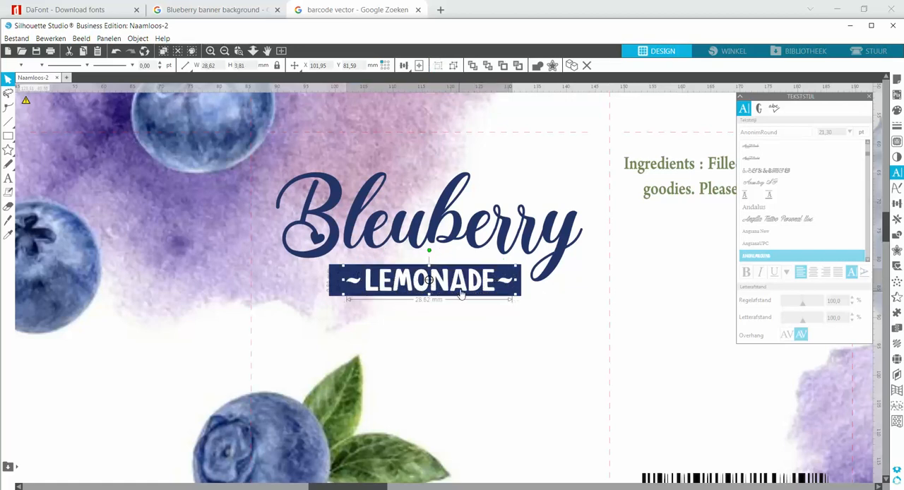
{"action": "left_click_drag", "start_coordinate": [460, 290], "coordinate": [456, 288]}
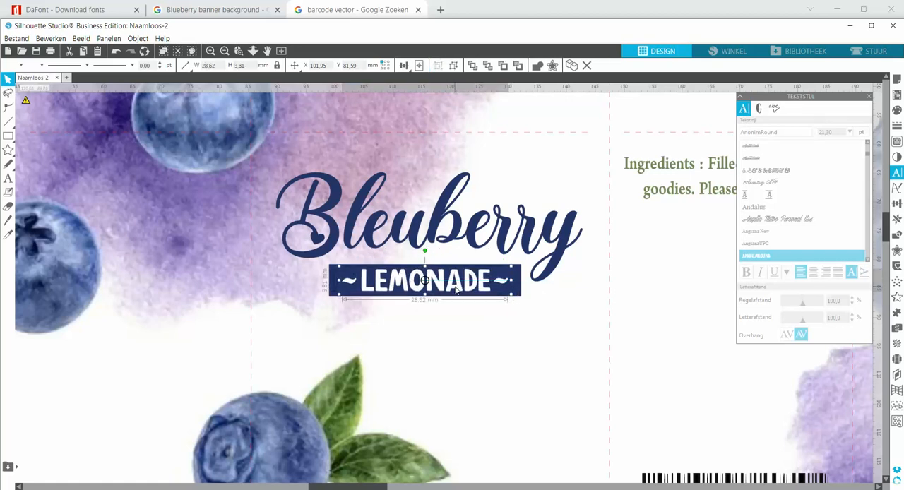
{"action": "left_click", "coordinate": [456, 300]}
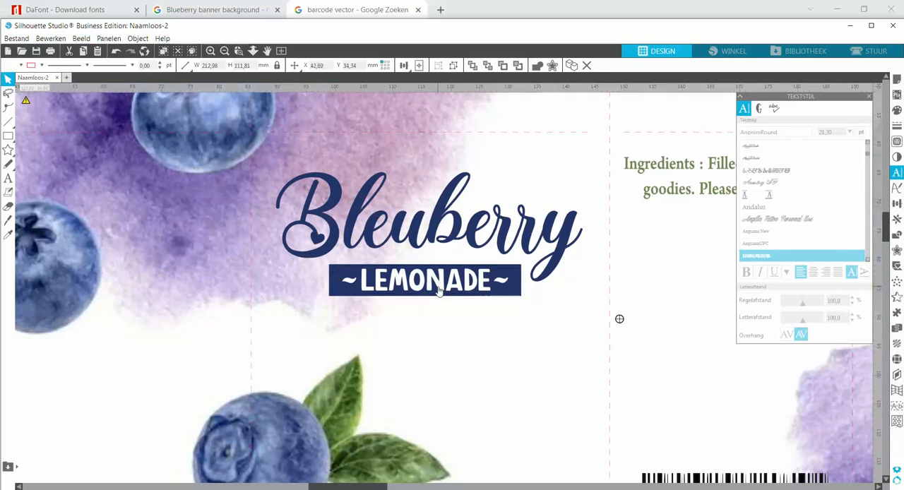
Select the whole juice box design on the page and switch to the Send (Stuur) workspace
{"action": "left_click", "coordinate": [224, 51]}
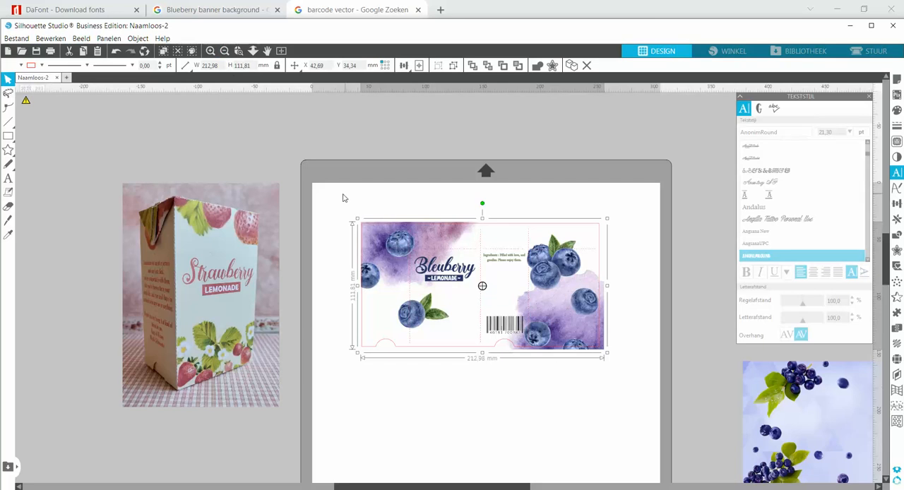
{"action": "left_click_drag", "start_coordinate": [341, 194], "coordinate": [632, 387]}
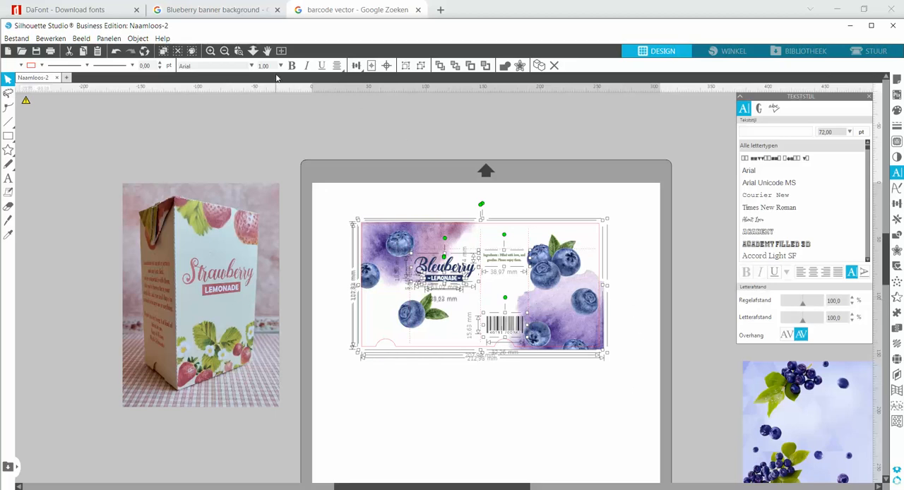
{"action": "left_click", "coordinate": [863, 54]}
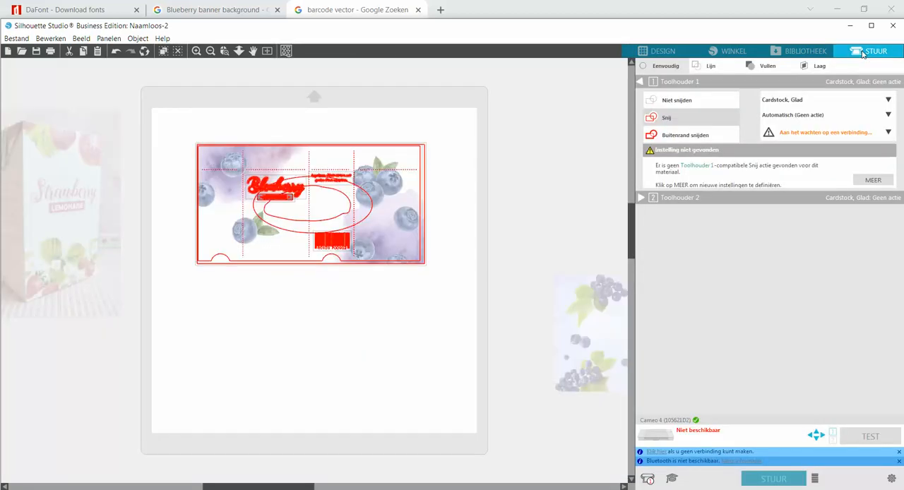
Set the ingredients text and the "Bleuberry" title to No Cut (Niet snijden)
{"action": "left_click", "coordinate": [335, 320]}
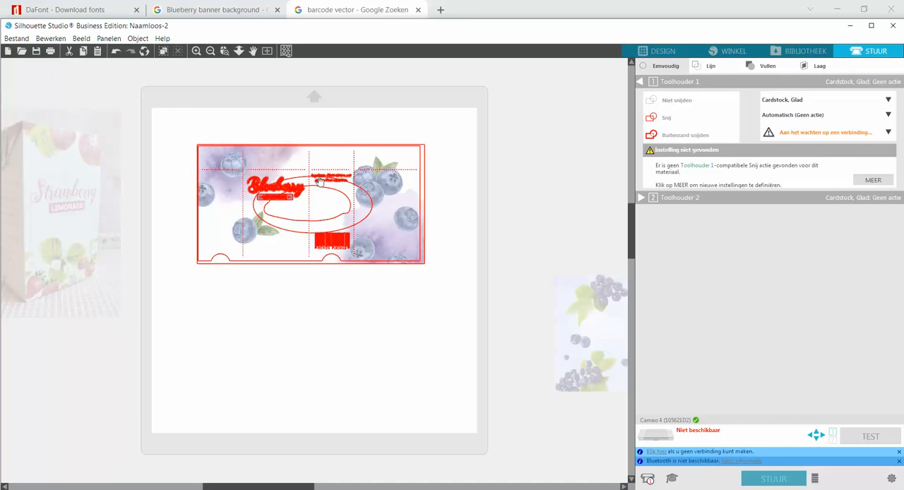
{"action": "left_click", "coordinate": [224, 51]}
{"action": "left_click", "coordinate": [511, 311]}
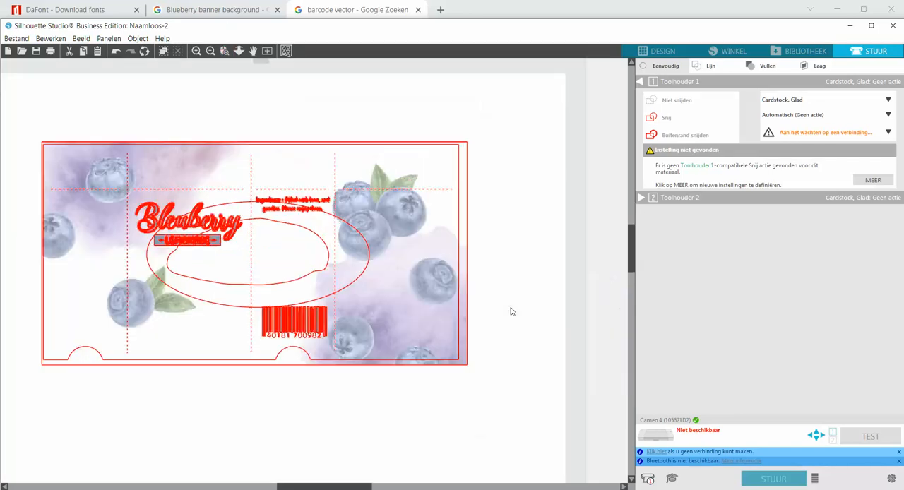
{"action": "left_click", "coordinate": [300, 212]}
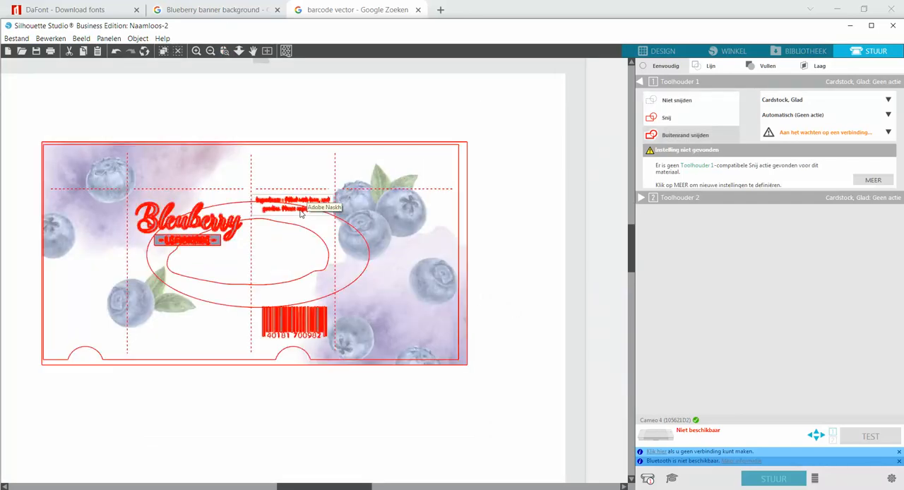
{"action": "left_click", "coordinate": [674, 103]}
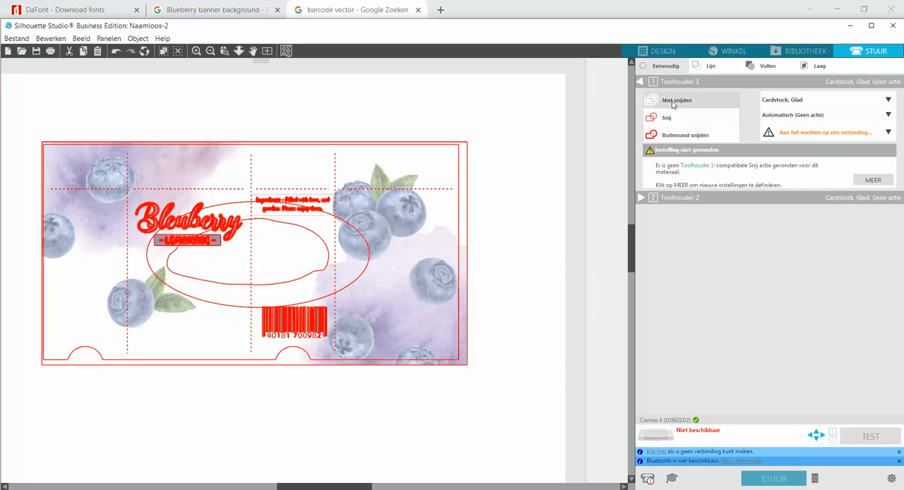
{"action": "left_click", "coordinate": [203, 225]}
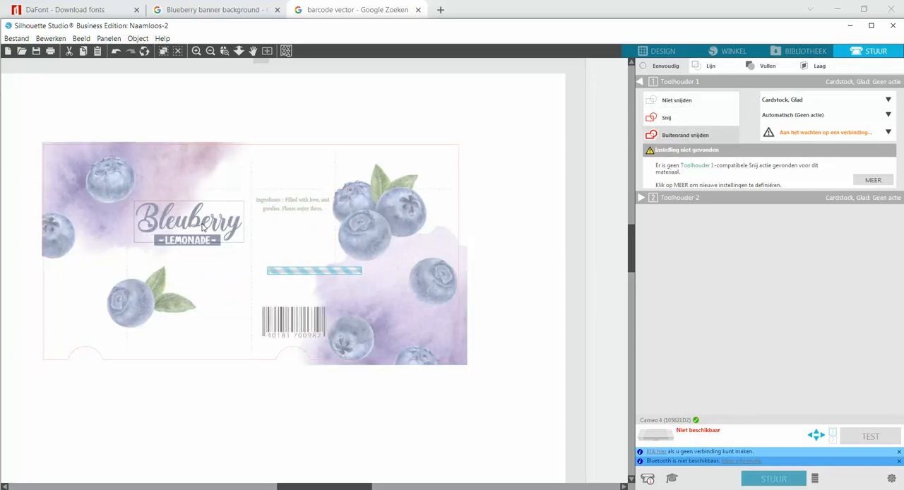
{"action": "left_click", "coordinate": [684, 103]}
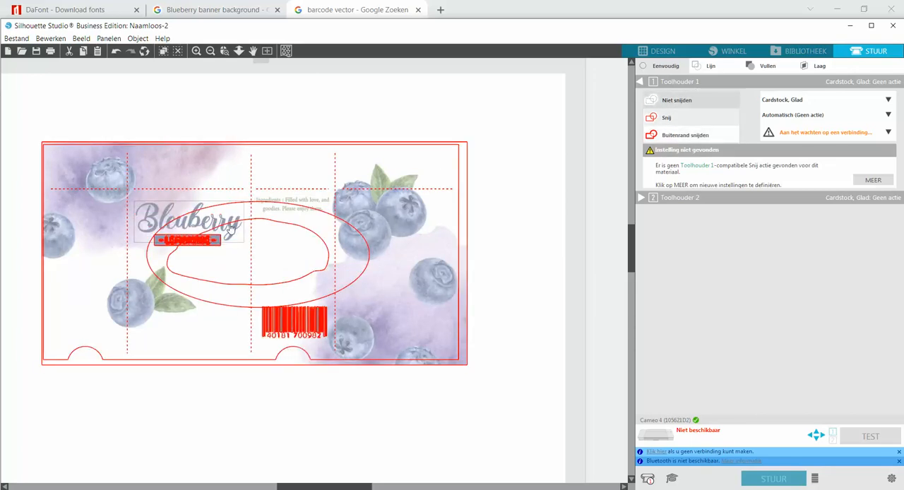
Set the "~LEMONADE~" lettering and the banner rectangle behind it to No Cut (Niet snijden)
{"action": "left_click", "coordinate": [207, 244]}
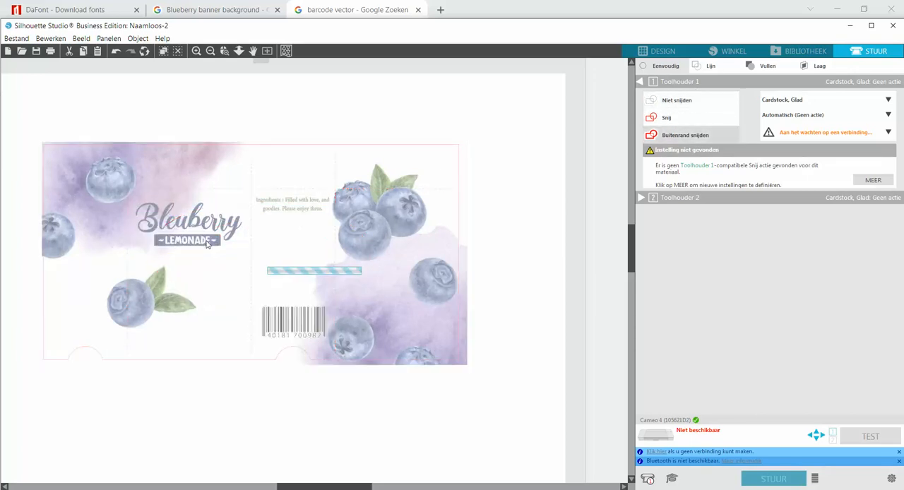
{"action": "left_click", "coordinate": [682, 101]}
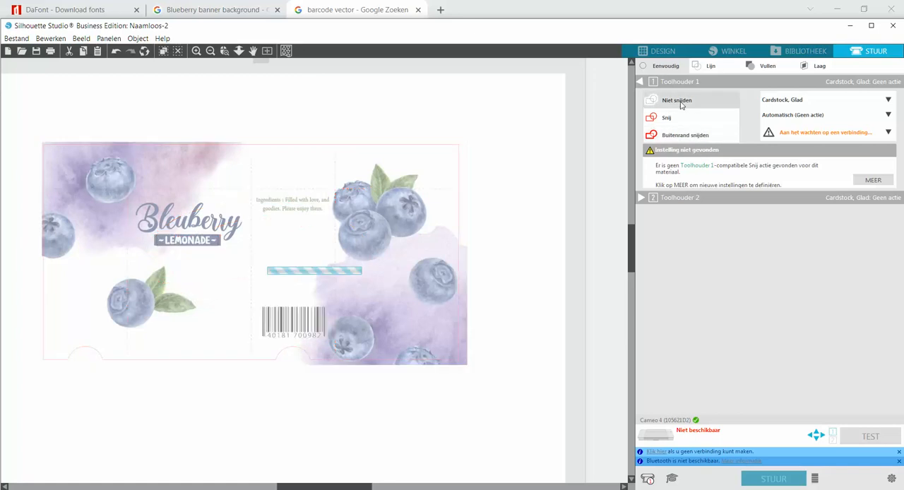
{"action": "left_click", "coordinate": [220, 251]}
{"action": "left_click", "coordinate": [677, 103]}
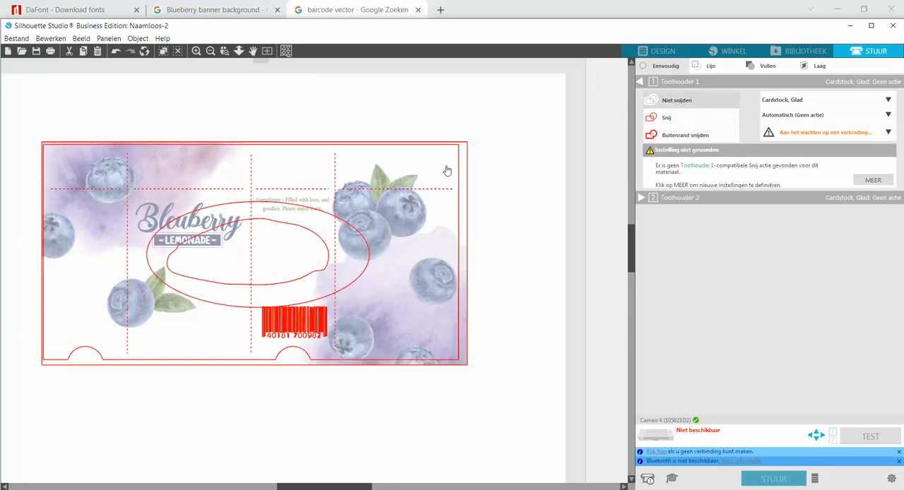
Set the watercolor blueberry artwork and the barcode to No Cut (Niet snijden), leaving only the box template's lines to cut
{"action": "left_click", "coordinate": [283, 231]}
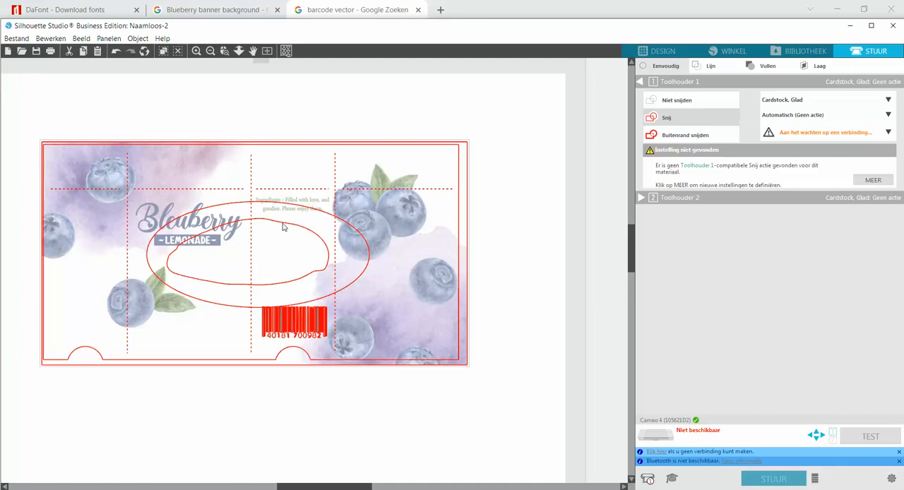
{"action": "left_click", "coordinate": [681, 104]}
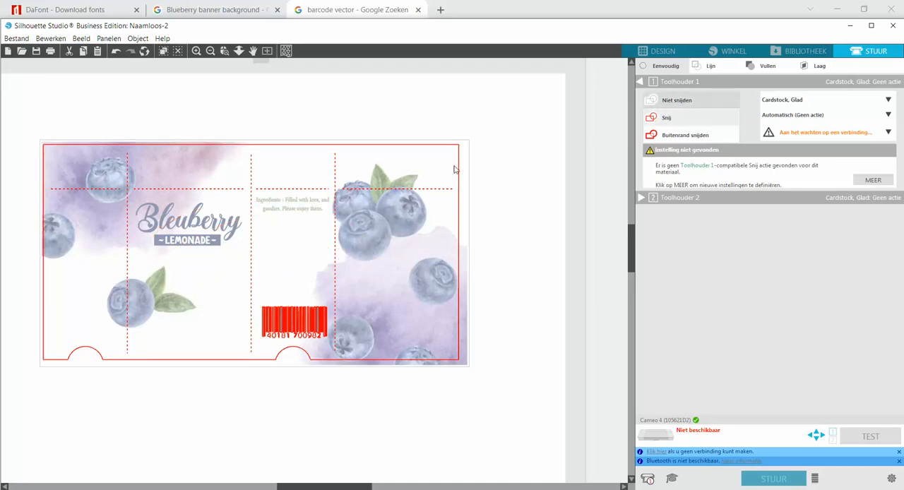
{"action": "left_click", "coordinate": [308, 323]}
{"action": "left_click", "coordinate": [685, 103]}
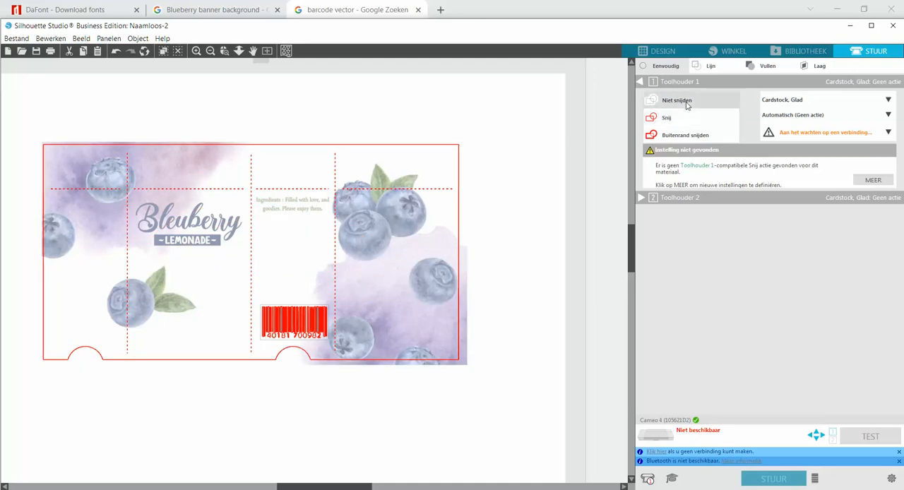
{"action": "left_click", "coordinate": [527, 232]}
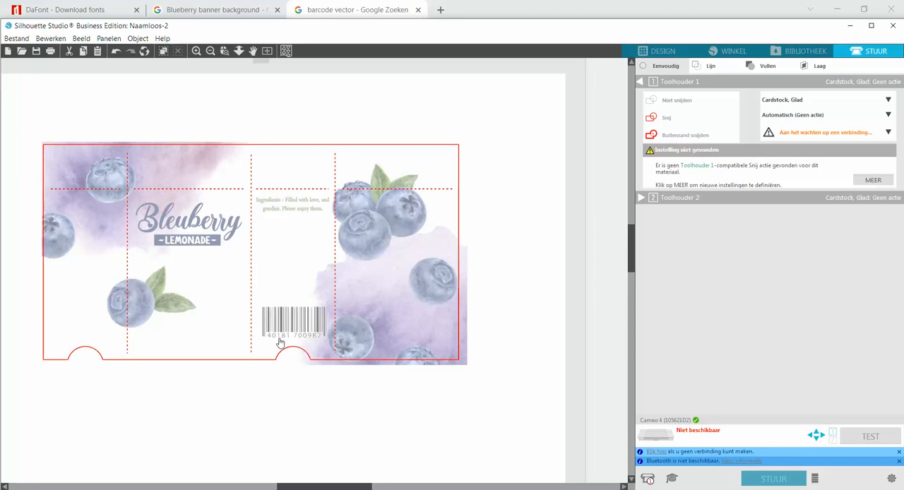
Group the complete juice box design in the Design workspace and delete the spare blueberry picture beside the page
{"action": "left_click", "coordinate": [662, 53]}
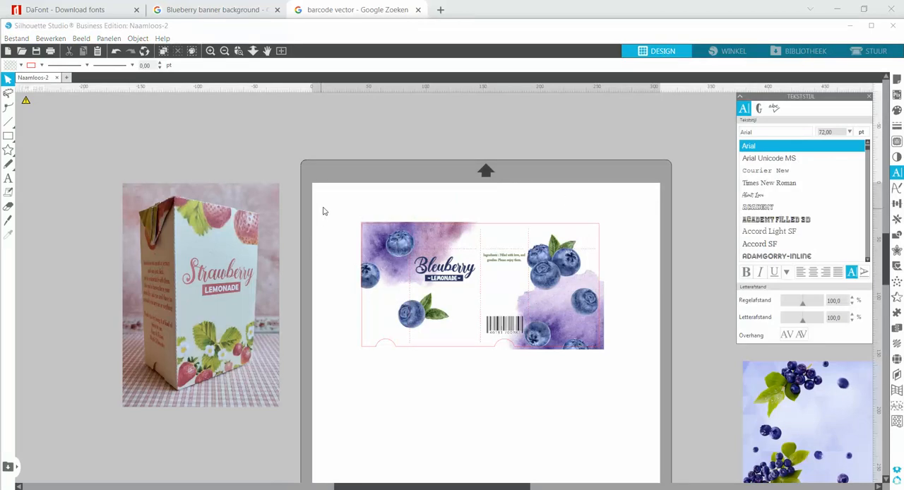
{"action": "left_click_drag", "start_coordinate": [347, 206], "coordinate": [650, 387]}
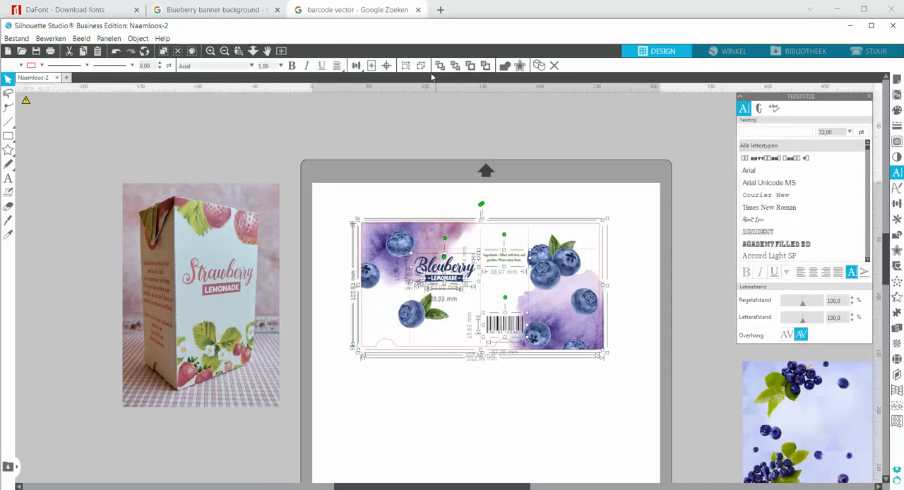
{"action": "left_click", "coordinate": [407, 67]}
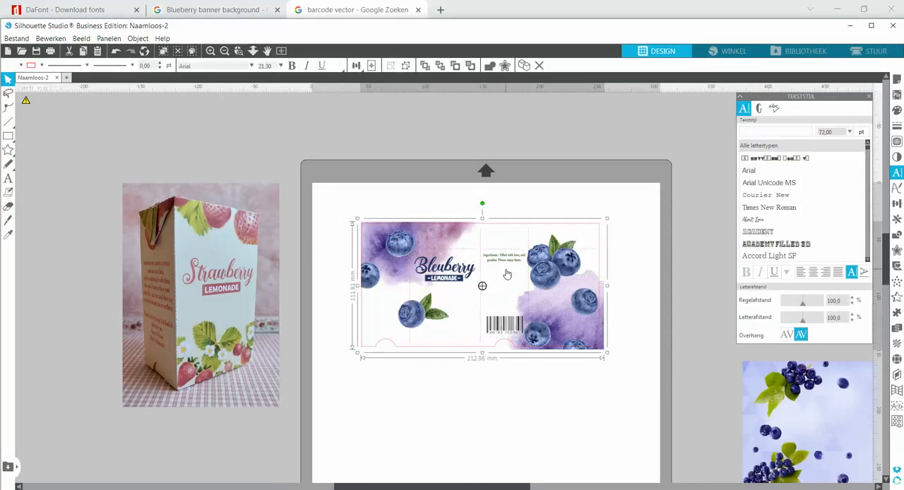
{"action": "left_click_drag", "start_coordinate": [558, 305], "coordinate": [536, 311]}
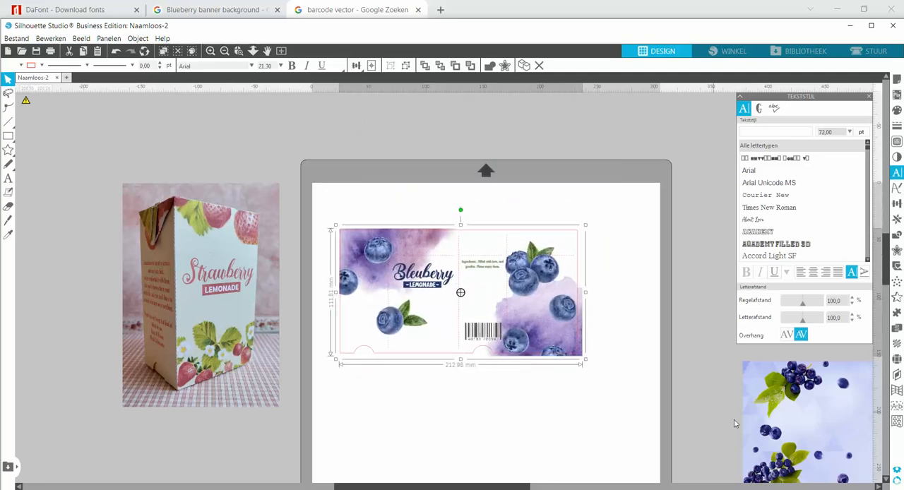
{"action": "left_click", "coordinate": [758, 424]}
{"action": "key", "text": "Delete"}
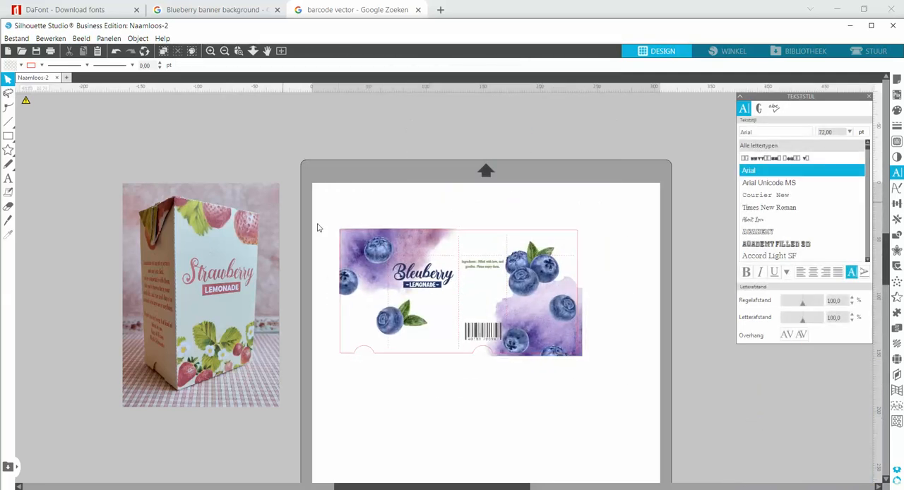
Turn on the registration marks and move the grouped design into the area between them
{"action": "left_click", "coordinate": [897, 79]}
{"action": "left_click", "coordinate": [774, 108]}
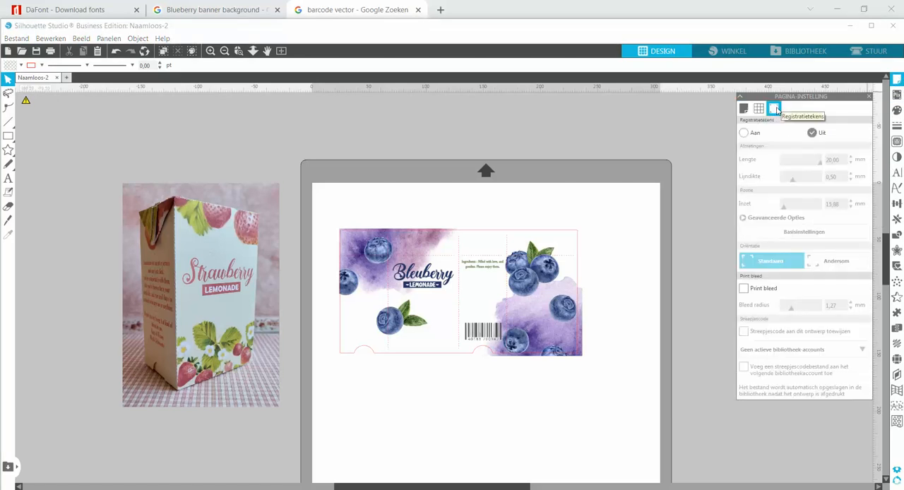
{"action": "left_click", "coordinate": [745, 133]}
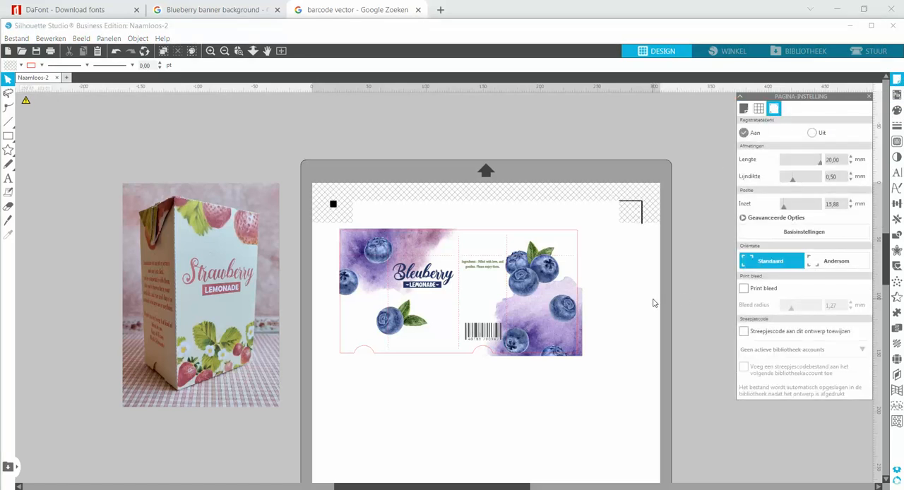
{"action": "scroll", "coordinate": [623, 301], "scroll_direction": "down", "scroll_amount": 3}
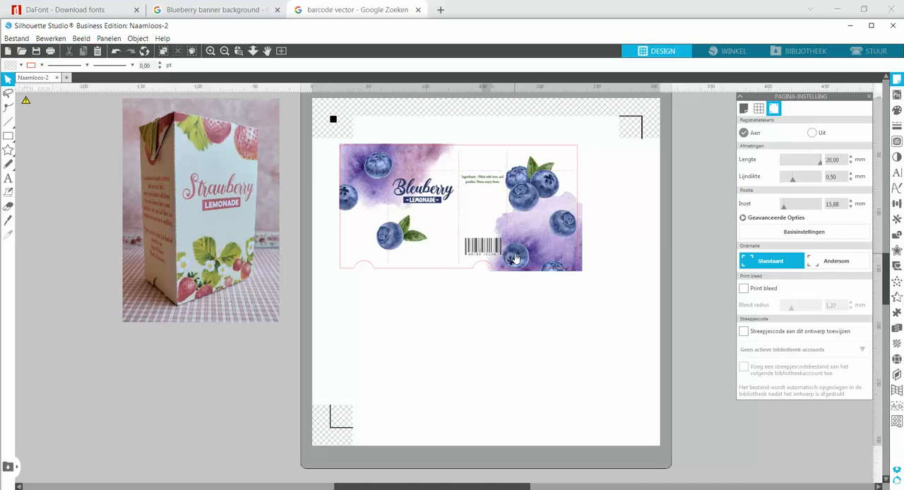
{"action": "left_click_drag", "start_coordinate": [516, 262], "coordinate": [537, 248]}
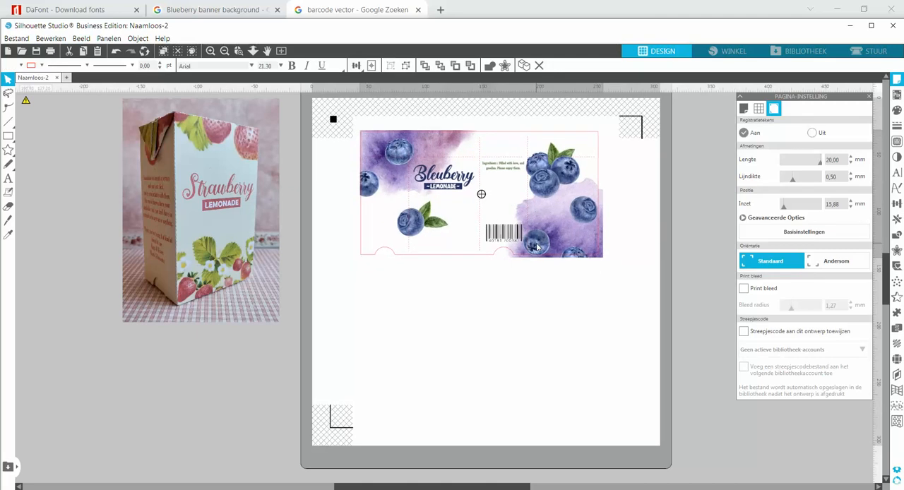
{"action": "left_click", "coordinate": [698, 233]}
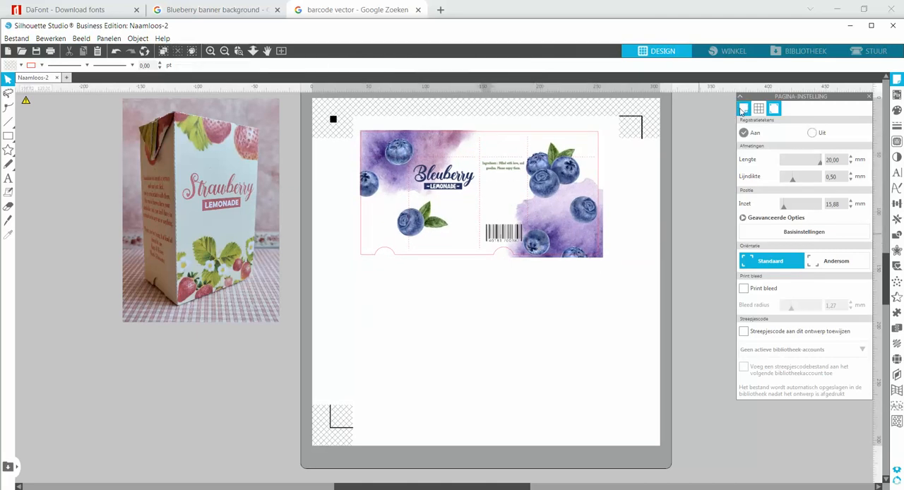
Set the page's media size to A4 (210.00 x 297.00 mm)
{"action": "left_click", "coordinate": [743, 109]}
{"action": "left_click", "coordinate": [805, 171]}
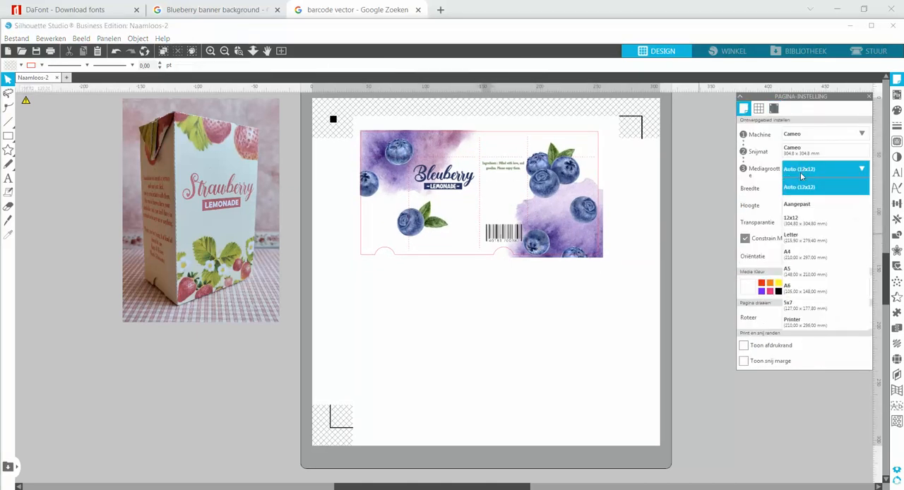
{"action": "left_click", "coordinate": [796, 260]}
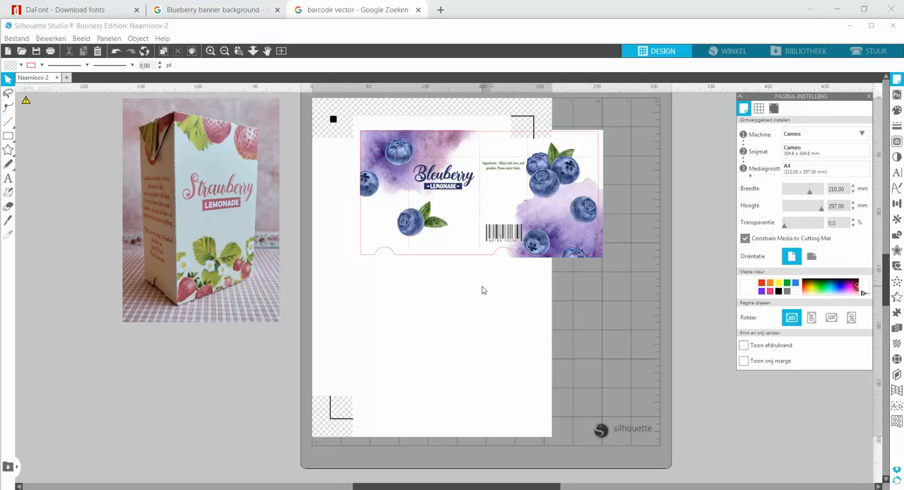
Rotate the grouped juice box design by -90° and move it fully inside the upright page
{"action": "left_click", "coordinate": [475, 241]}
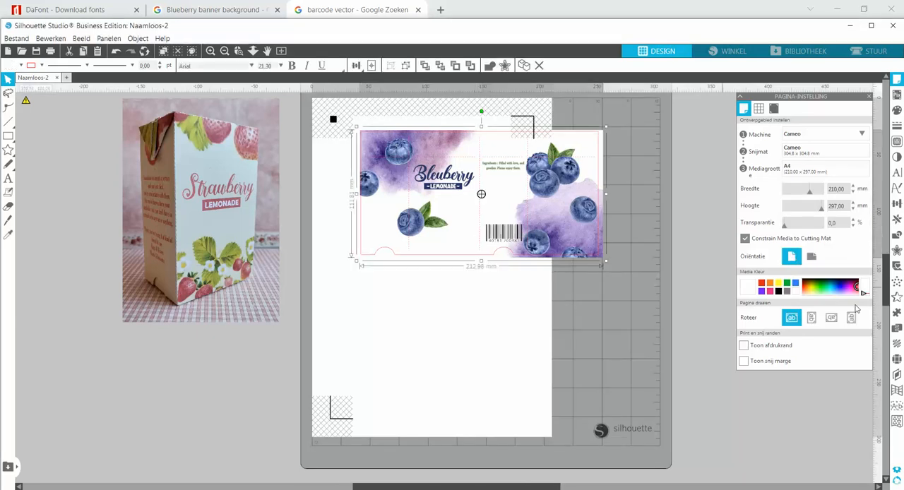
{"action": "left_click", "coordinate": [896, 203]}
{"action": "left_click", "coordinate": [773, 108]}
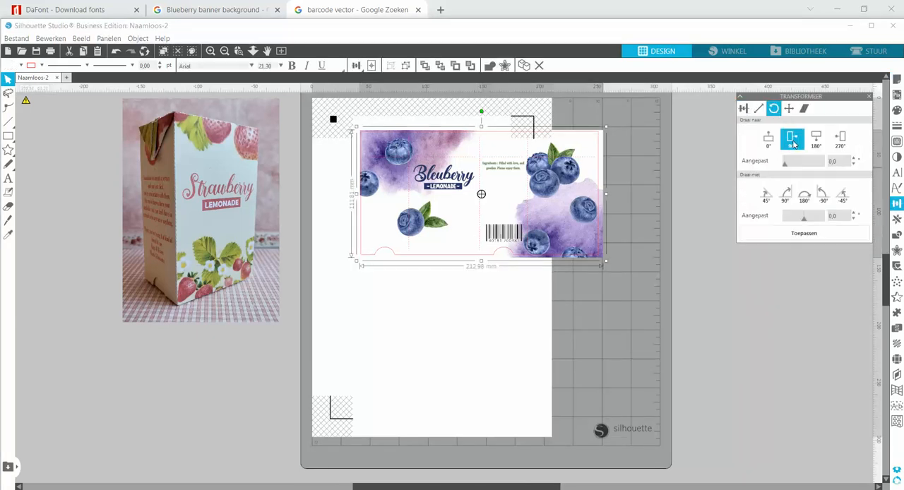
{"action": "left_click", "coordinate": [822, 194]}
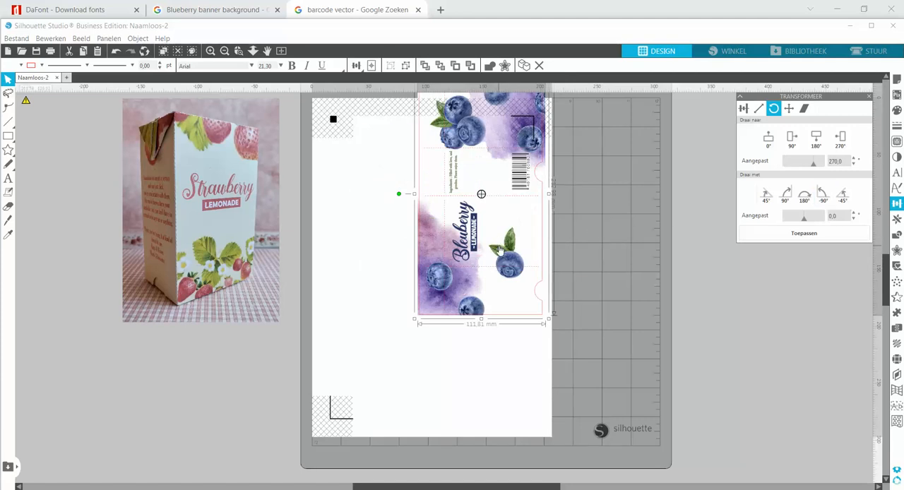
{"action": "left_click_drag", "start_coordinate": [498, 244], "coordinate": [442, 302]}
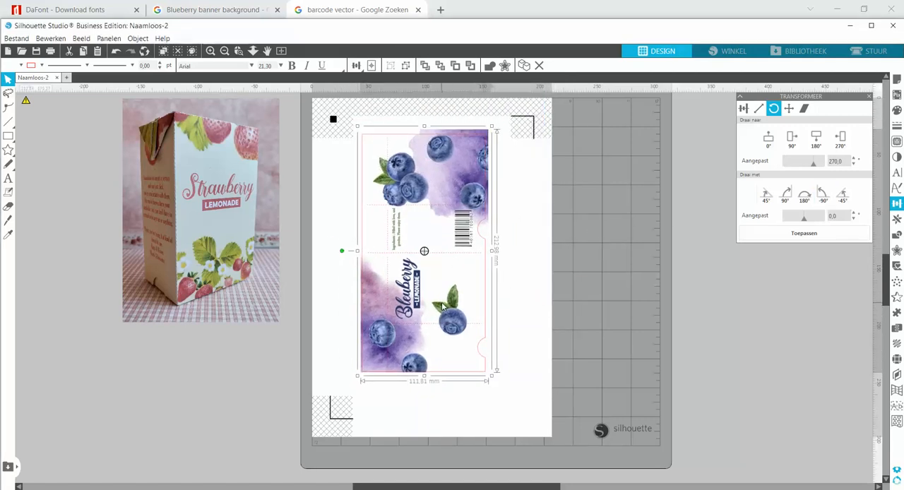
Turn off the registration marks and set the media size back to Auto (12x12)
{"action": "left_click", "coordinate": [506, 204]}
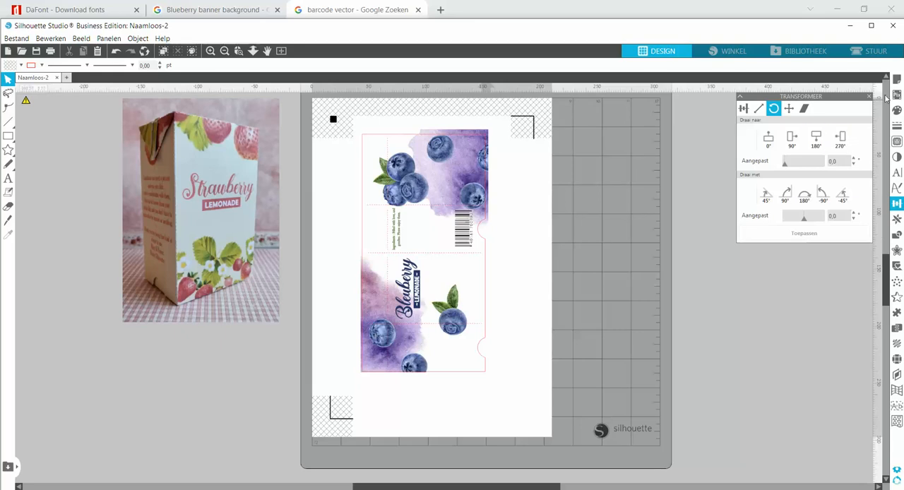
{"action": "left_click", "coordinate": [899, 77]}
{"action": "left_click", "coordinate": [774, 108]}
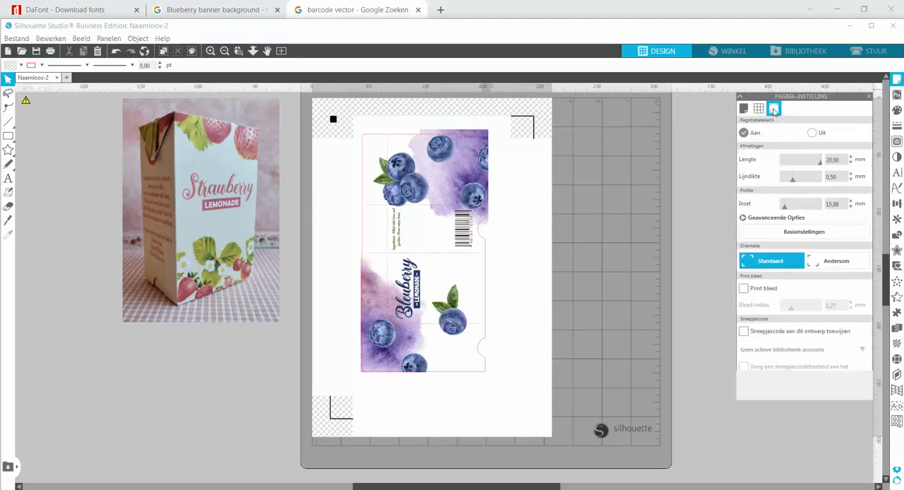
{"action": "left_click", "coordinate": [812, 132]}
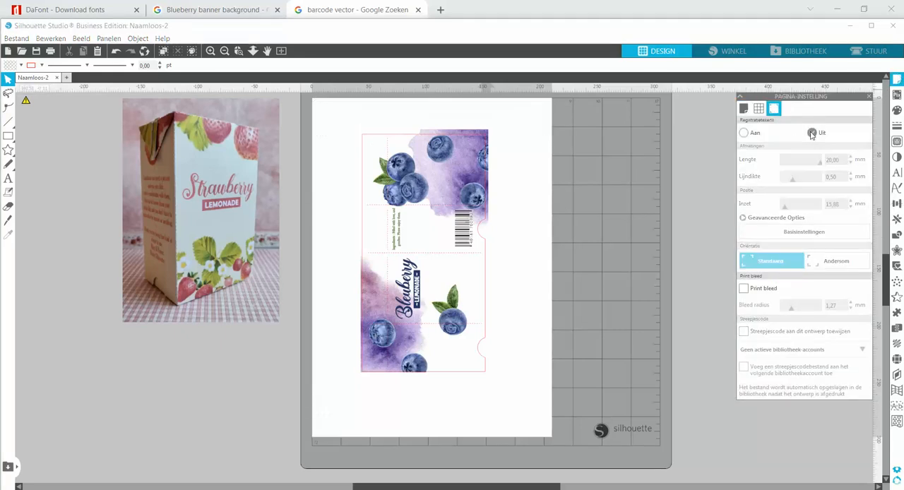
{"action": "left_click", "coordinate": [744, 108]}
{"action": "left_click", "coordinate": [799, 172]}
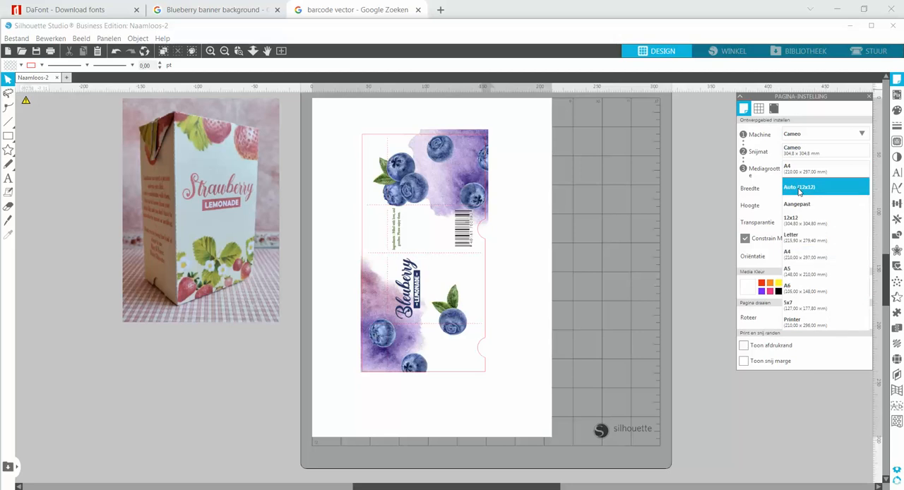
{"action": "left_click", "coordinate": [800, 187]}
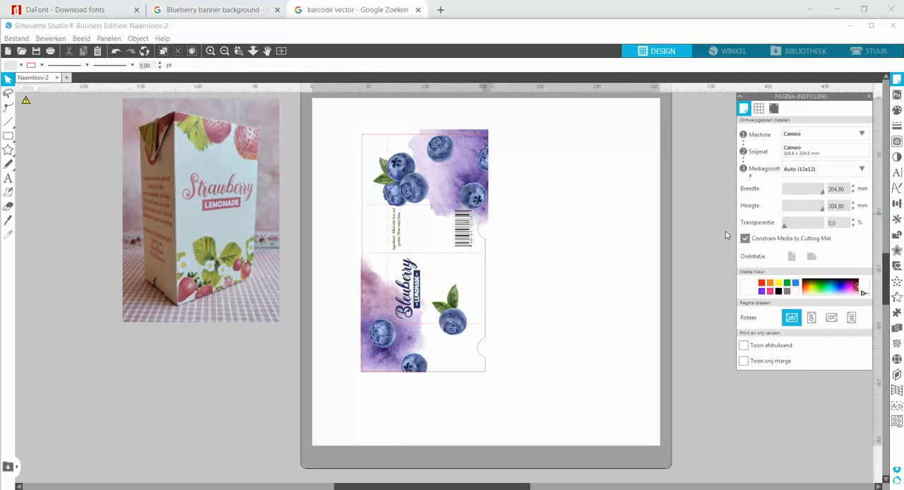
Rotate the grouped juice box design by 90° and move it fully inside the upper part of the page
{"action": "left_click", "coordinate": [479, 262]}
{"action": "left_click", "coordinate": [896, 204]}
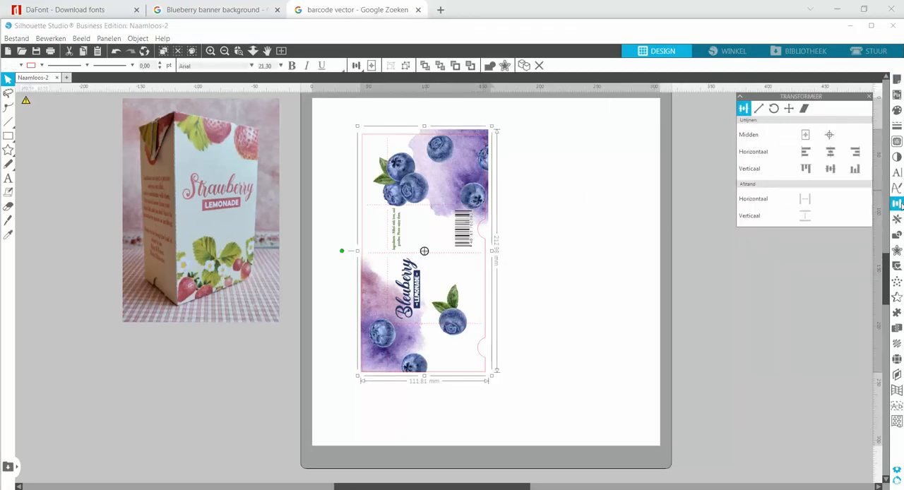
{"action": "left_click", "coordinate": [773, 108]}
{"action": "left_click", "coordinate": [785, 194]}
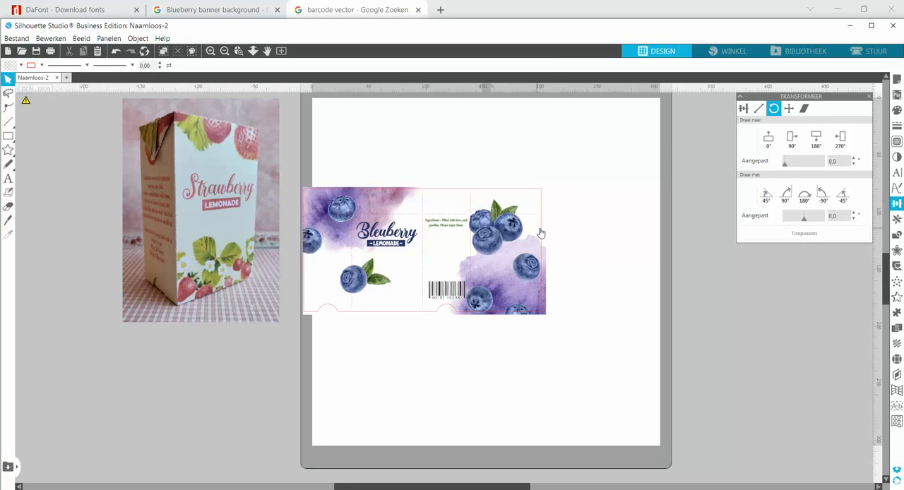
{"action": "left_click_drag", "start_coordinate": [538, 233], "coordinate": [563, 159]}
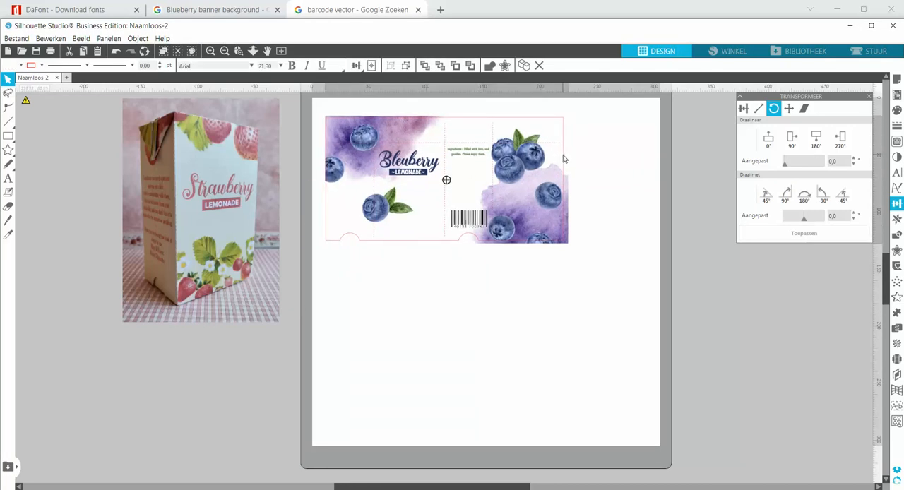
{"action": "left_click", "coordinate": [609, 153]}
{"action": "scroll", "coordinate": [607, 201], "scroll_direction": "up", "scroll_amount": 1}
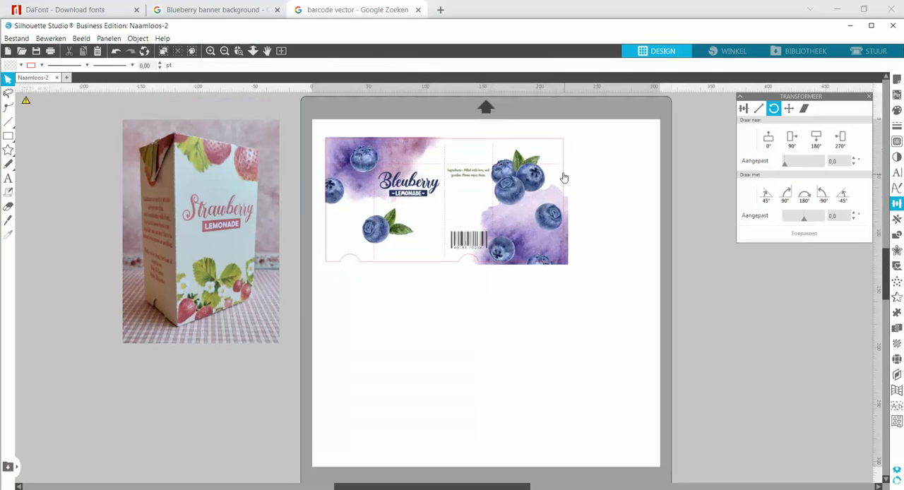
Ungroup the juice box design so the template, artwork, texts and barcode are separate objects
{"action": "left_click", "coordinate": [567, 139]}
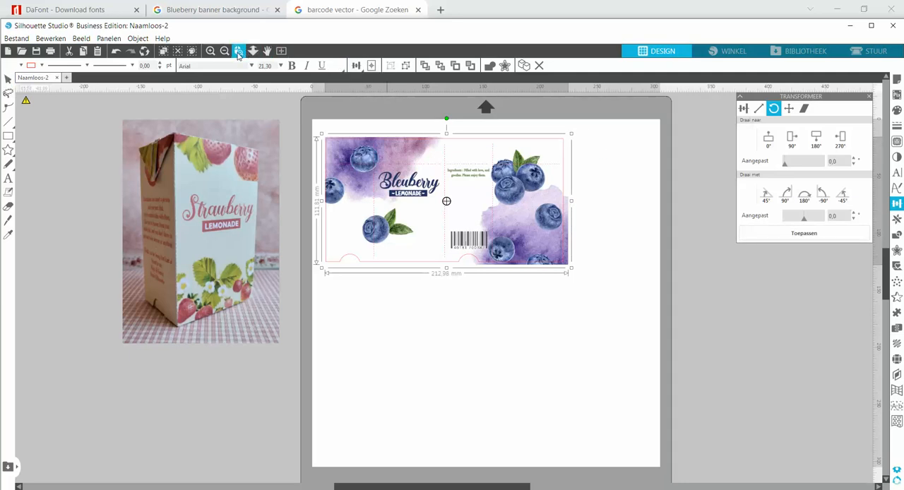
{"action": "left_click_drag", "start_coordinate": [306, 124], "coordinate": [446, 201]}
{"action": "left_click_drag", "start_coordinate": [642, 282], "coordinate": [643, 282]}
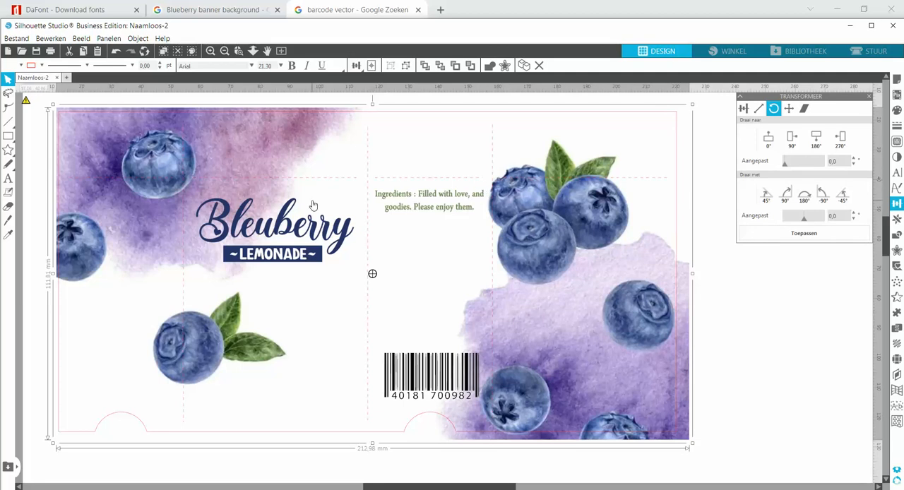
{"action": "left_click", "coordinate": [707, 219]}
{"action": "left_click", "coordinate": [677, 220]}
{"action": "left_click_drag", "start_coordinate": [708, 117], "coordinate": [676, 145]}
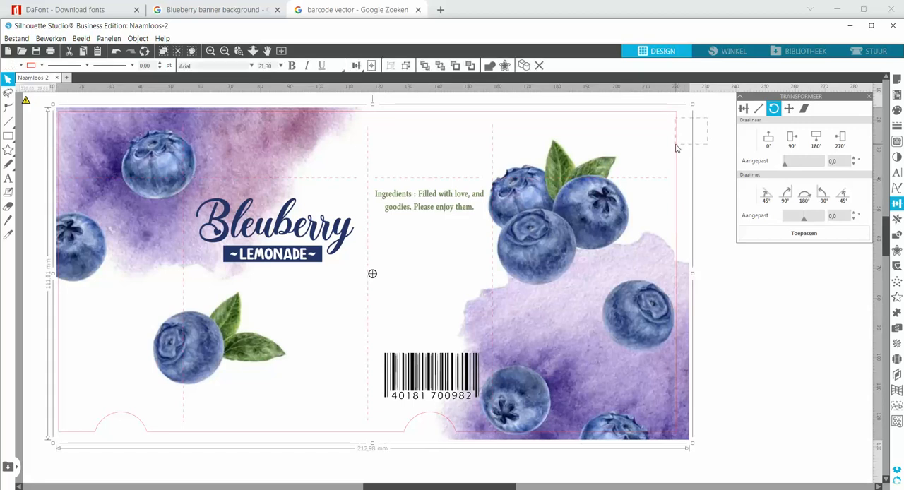
{"action": "left_click", "coordinate": [407, 66]}
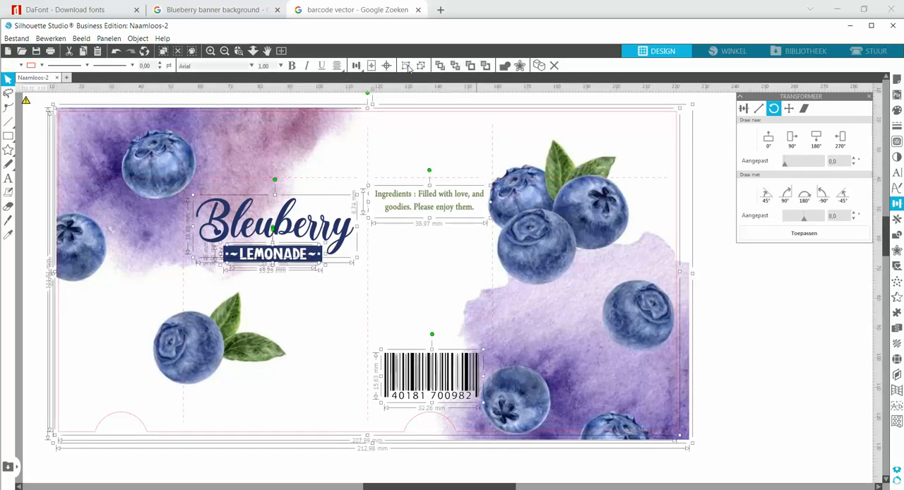
{"action": "left_click", "coordinate": [718, 205]}
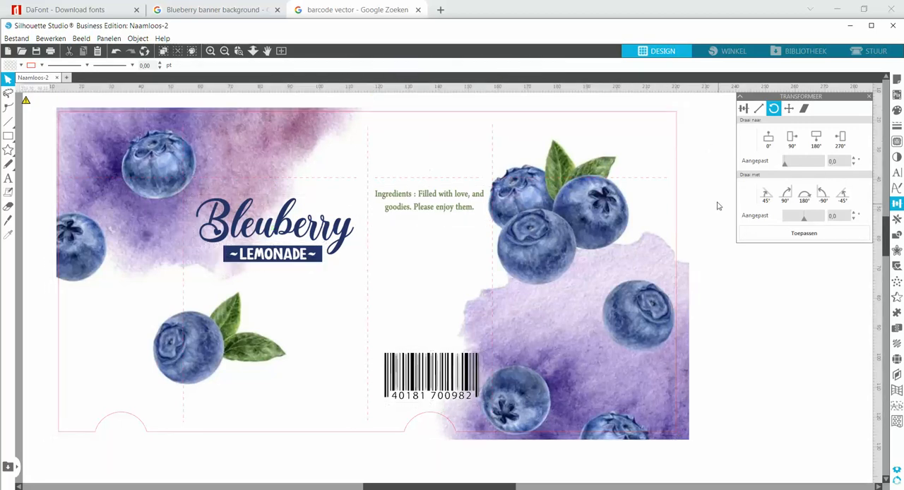
Move the box template slightly away from the artwork and undo that move
{"action": "left_click", "coordinate": [676, 183]}
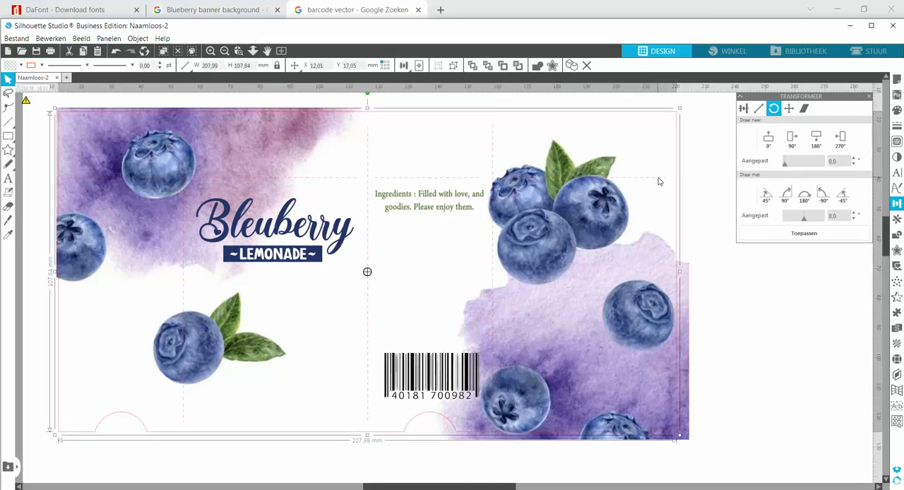
{"action": "left_click_drag", "start_coordinate": [659, 181], "coordinate": [681, 189]}
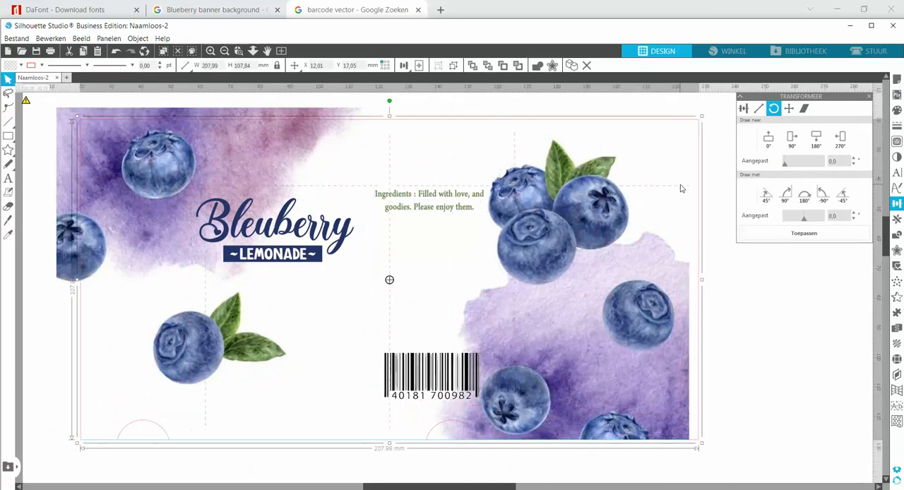
{"action": "left_click", "coordinate": [116, 51]}
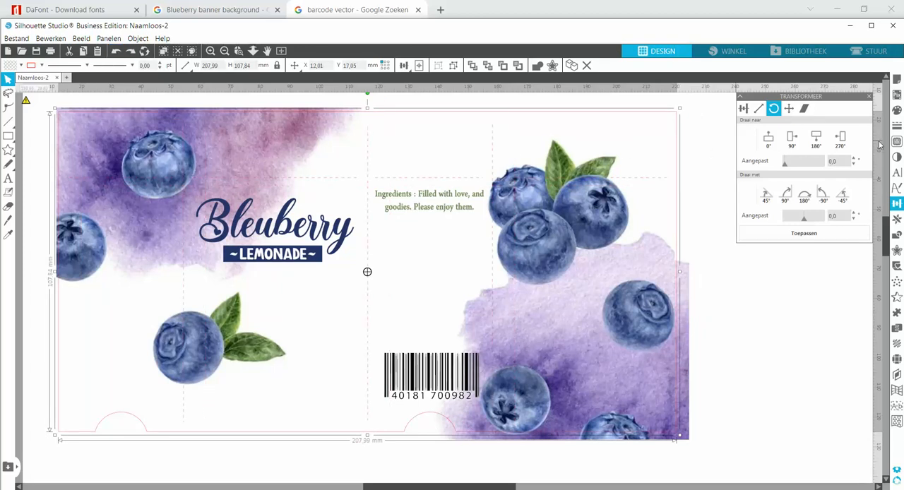
Set the box template's line thickness to 0.50 pt and its line colour to grey 959595
{"action": "left_click", "coordinate": [897, 127]}
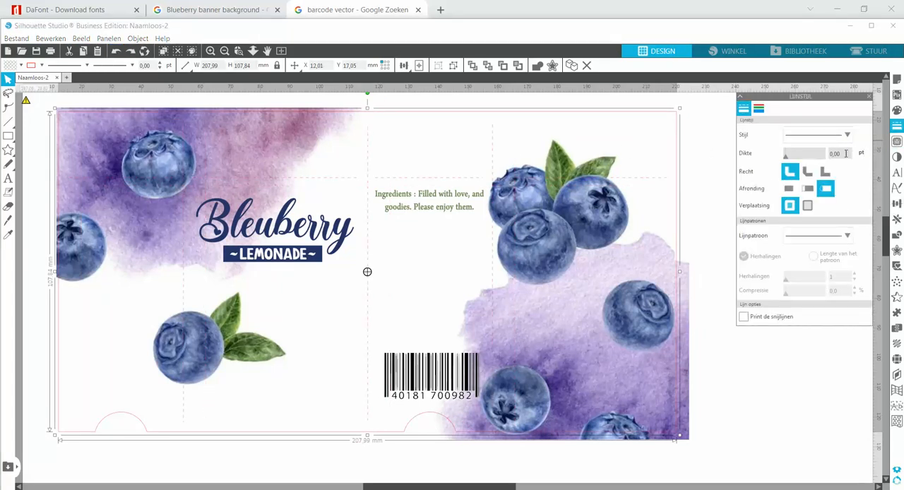
{"action": "left_click", "coordinate": [844, 153]}
{"action": "key", "text": "Return"}
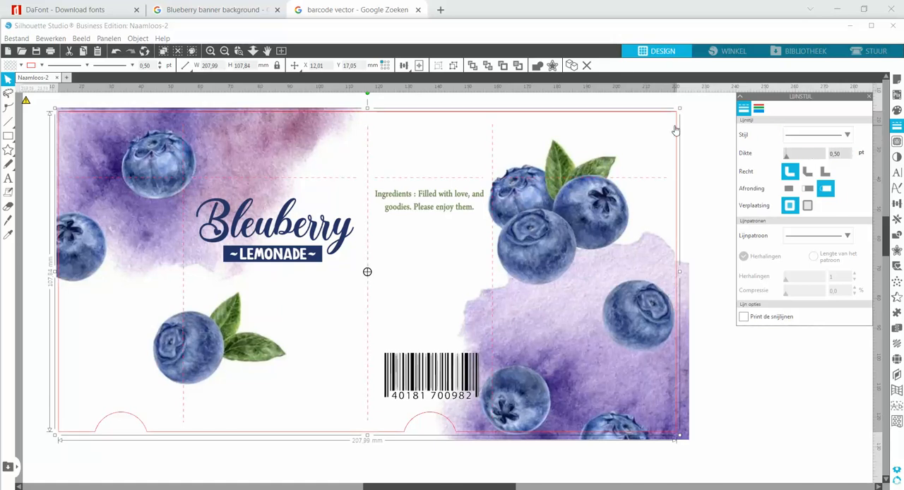
{"action": "left_click", "coordinate": [758, 110]}
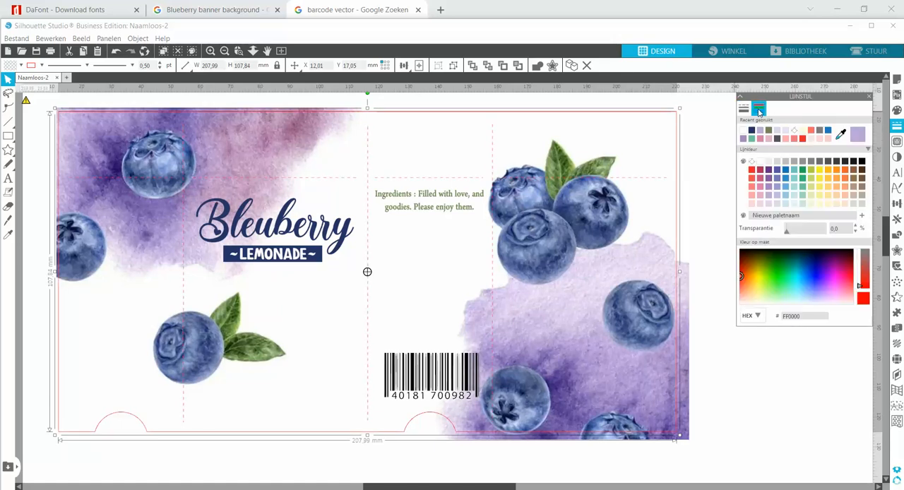
{"action": "left_click", "coordinate": [803, 161]}
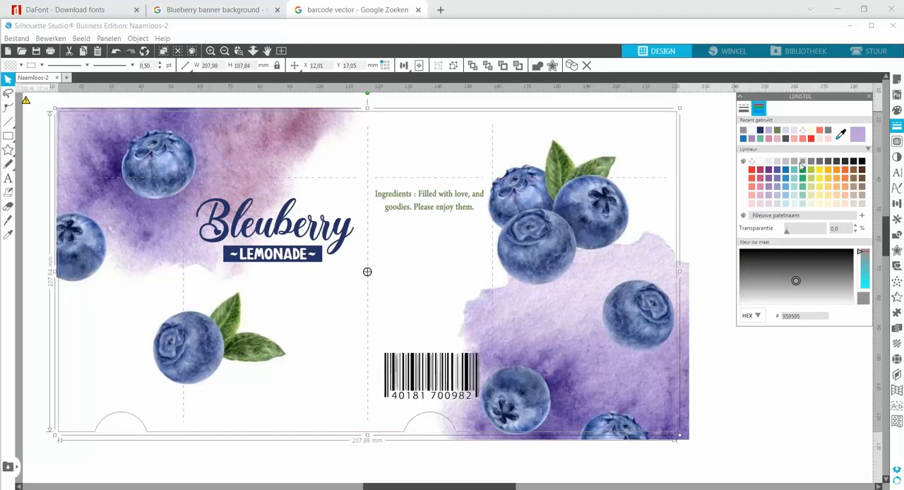
{"action": "left_click", "coordinate": [712, 201]}
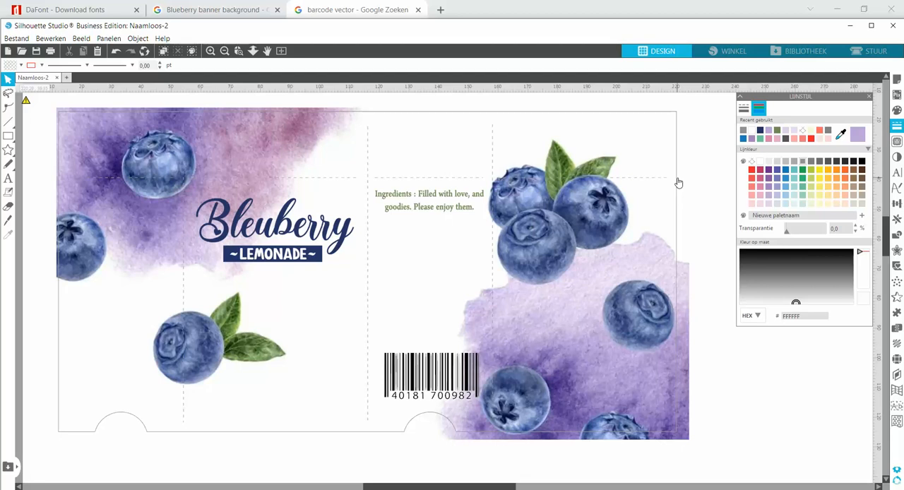
{"action": "left_click", "coordinate": [743, 107]}
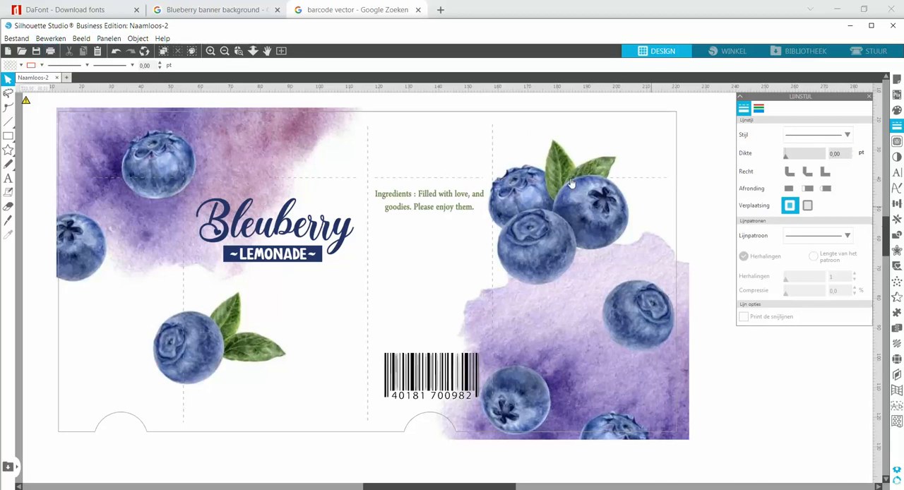
{"action": "left_click", "coordinate": [281, 50]}
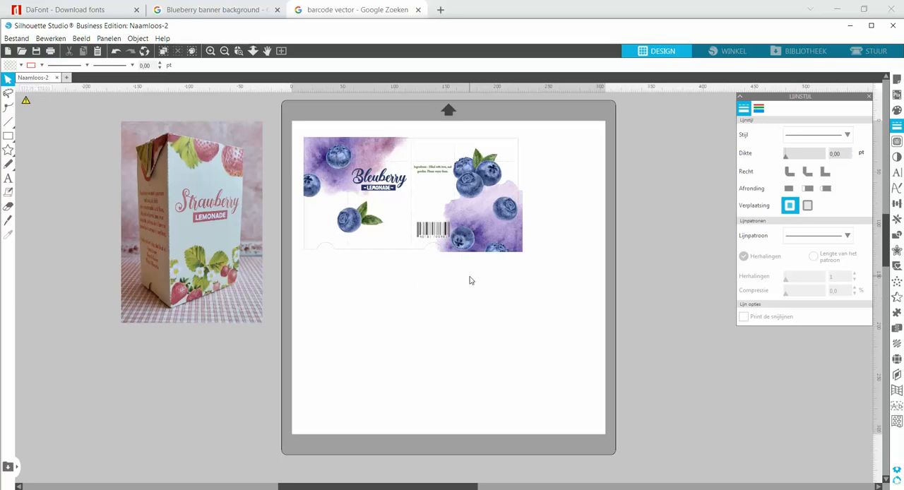
{"action": "left_click", "coordinate": [238, 53]}
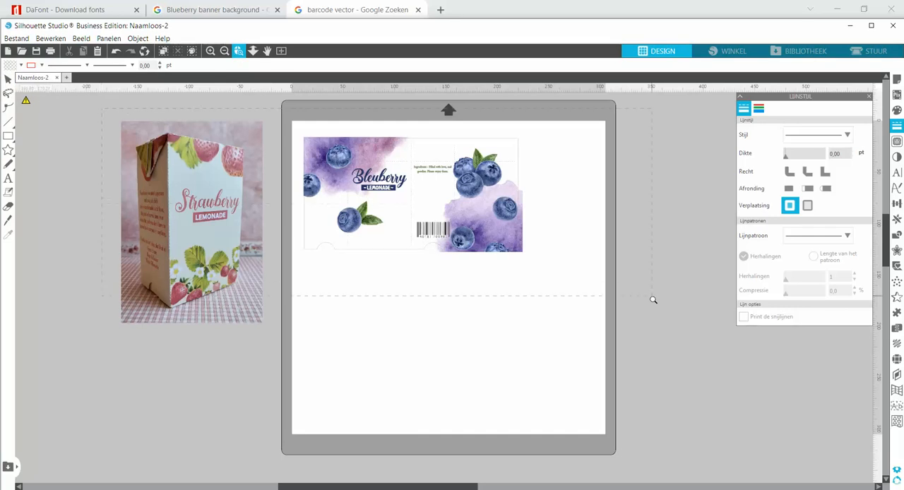
{"action": "left_click", "coordinate": [631, 344]}
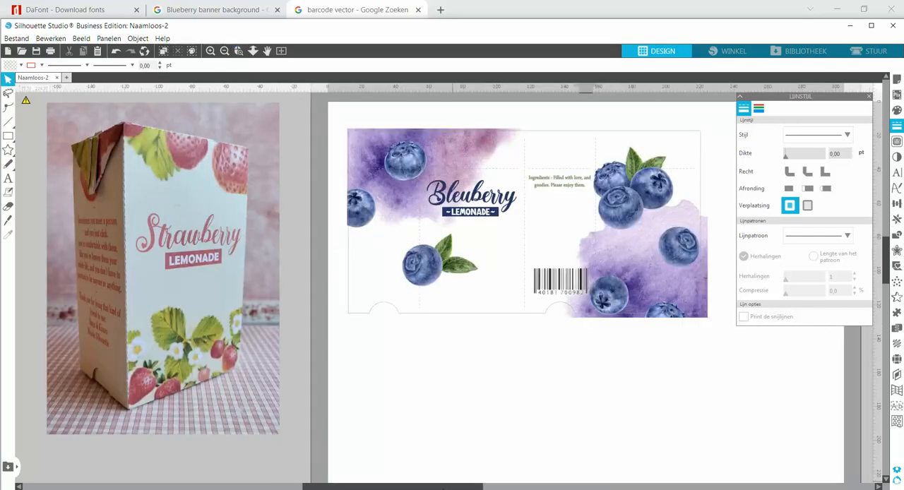
{"action": "left_click_drag", "start_coordinate": [448, 487], "coordinate": [456, 488]}
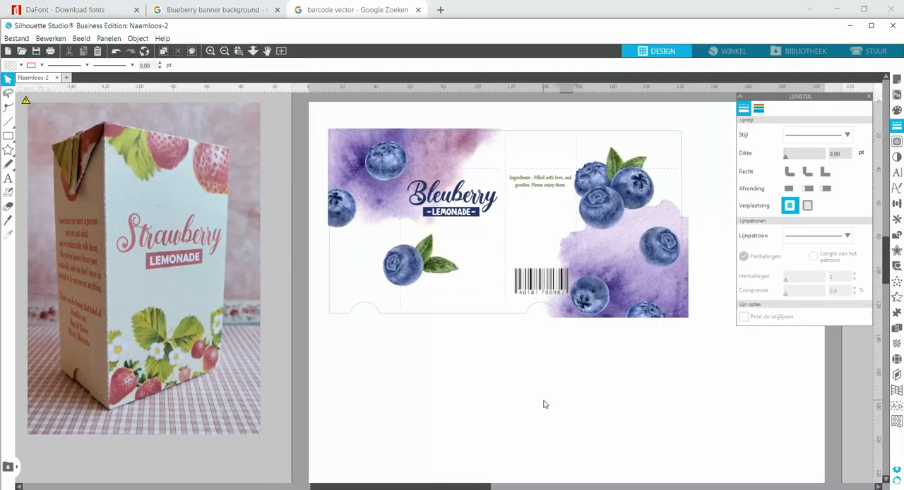
Switch to the browser's blueberry banner image results and search Google Images for "designer paper background"
{"action": "left_click", "coordinate": [238, 14]}
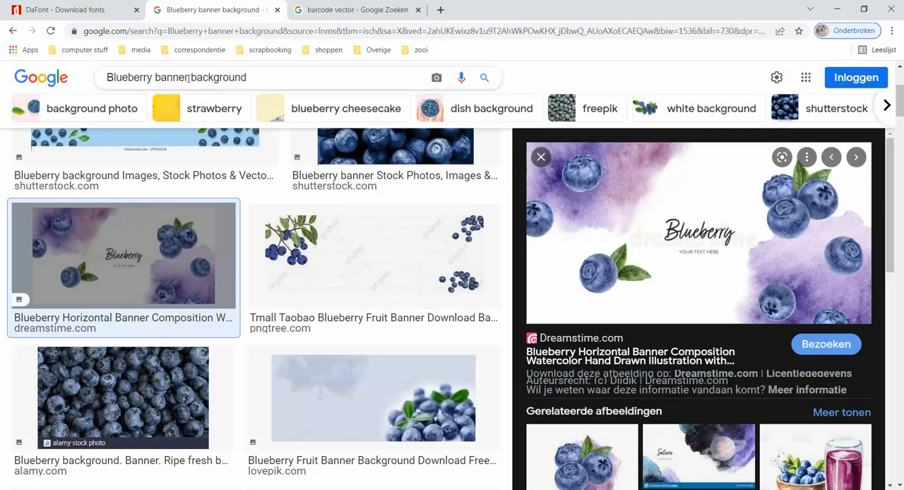
{"action": "left_click", "coordinate": [252, 77]}
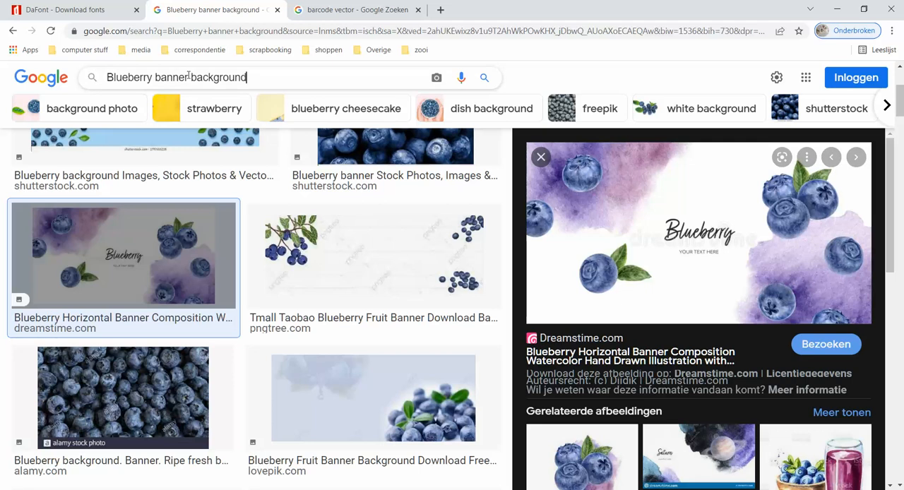
{"action": "left_click_drag", "start_coordinate": [176, 77], "coordinate": [105, 77]}
{"action": "type", "text": "desi"}
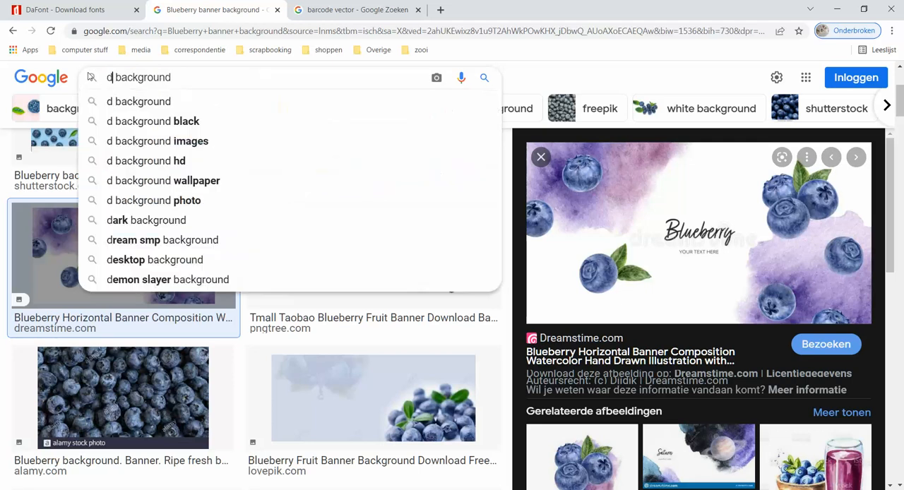
{"action": "type", "text": "gner paper"}
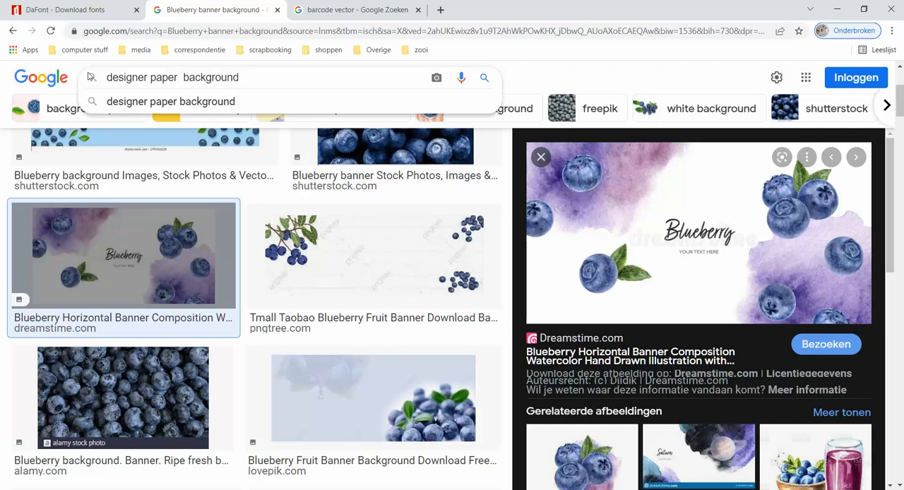
{"action": "key", "text": "Return"}
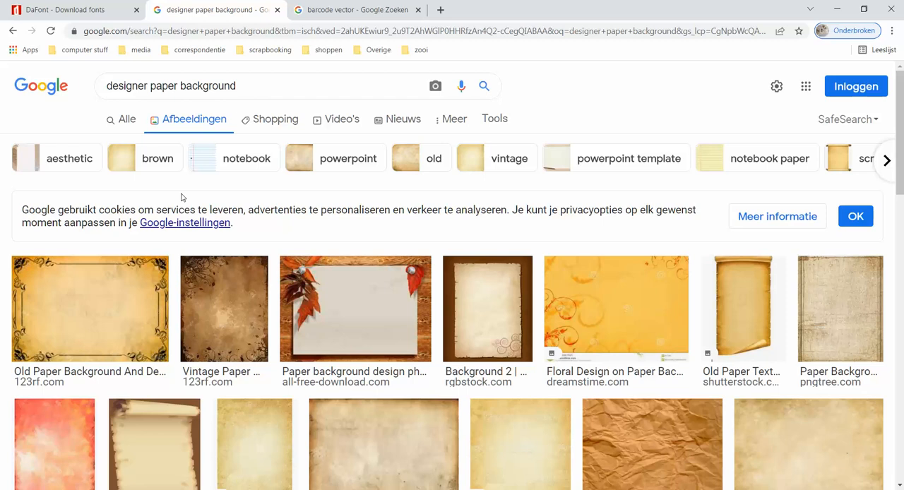
Preview the red leaf pattern and the related floral rose pattern among the image results, and return to Silhouette Studio
{"action": "scroll", "coordinate": [671, 430], "scroll_direction": "down", "scroll_amount": 5}
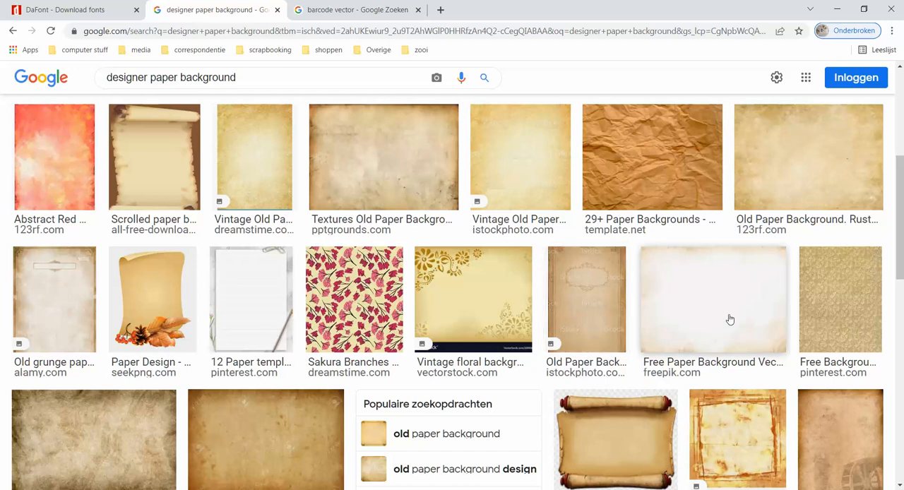
{"action": "scroll", "coordinate": [729, 320], "scroll_direction": "down", "scroll_amount": 3}
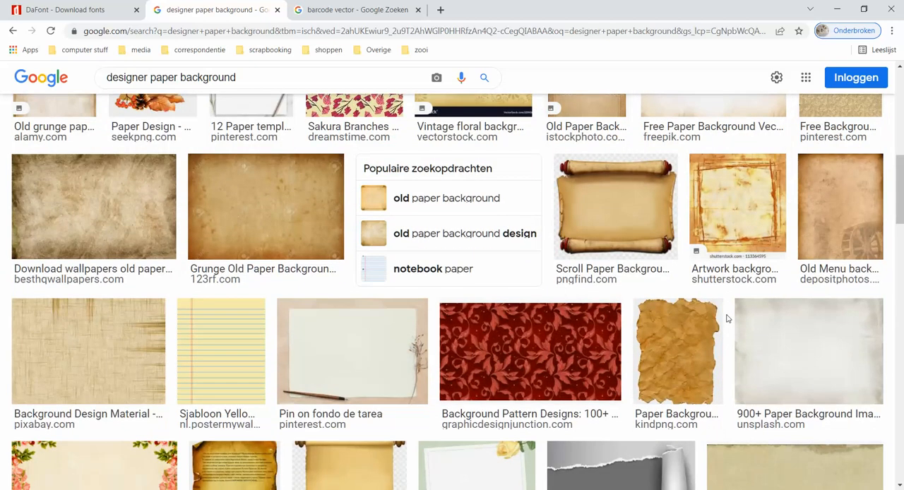
{"action": "left_click", "coordinate": [528, 361]}
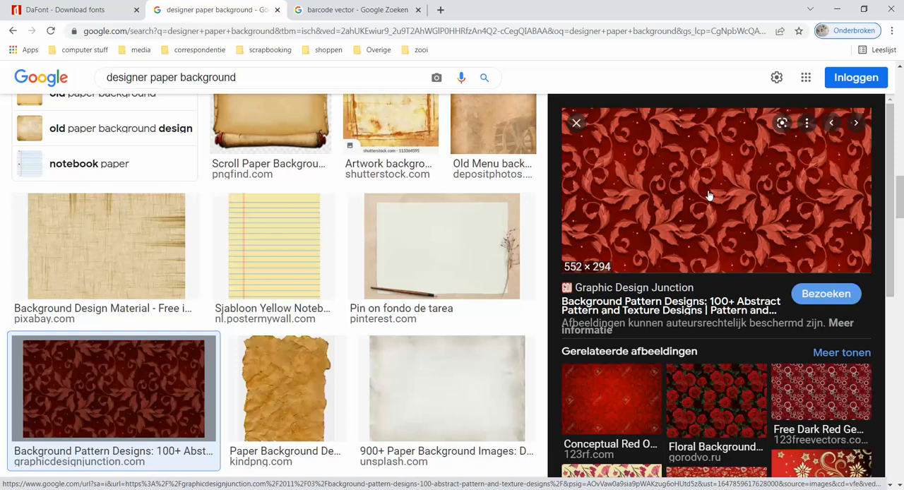
{"action": "left_click", "coordinate": [729, 396]}
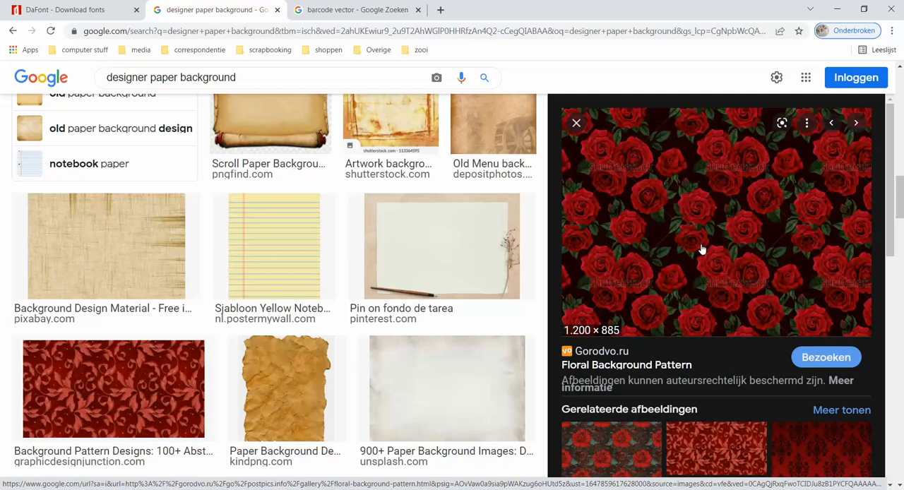
{"action": "left_click", "coordinate": [438, 489]}
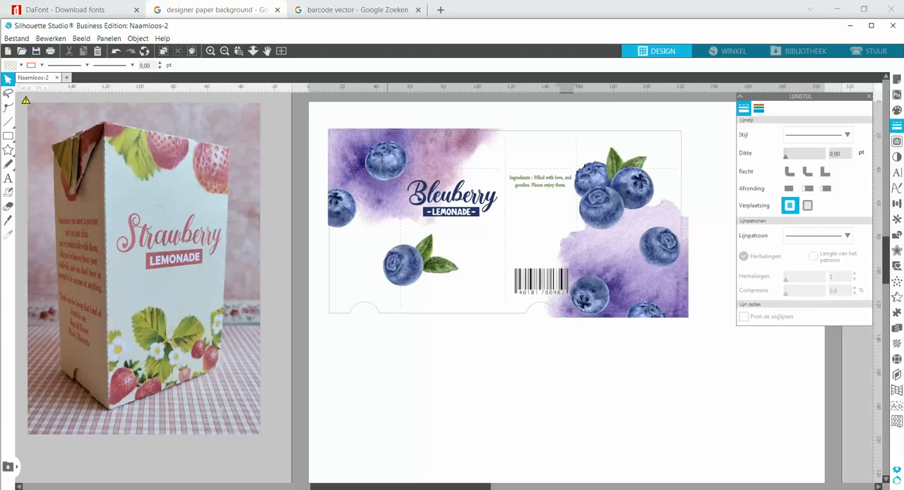